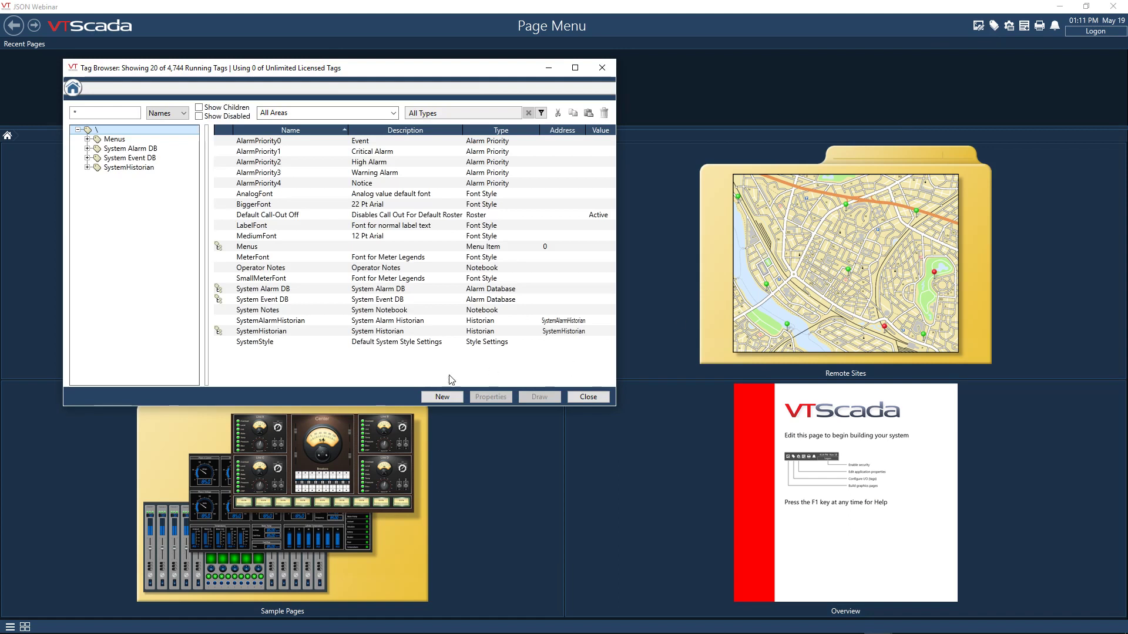
- Create a new root-level tag of type JSON/XML Driver from the Drivers group
click(449, 392)
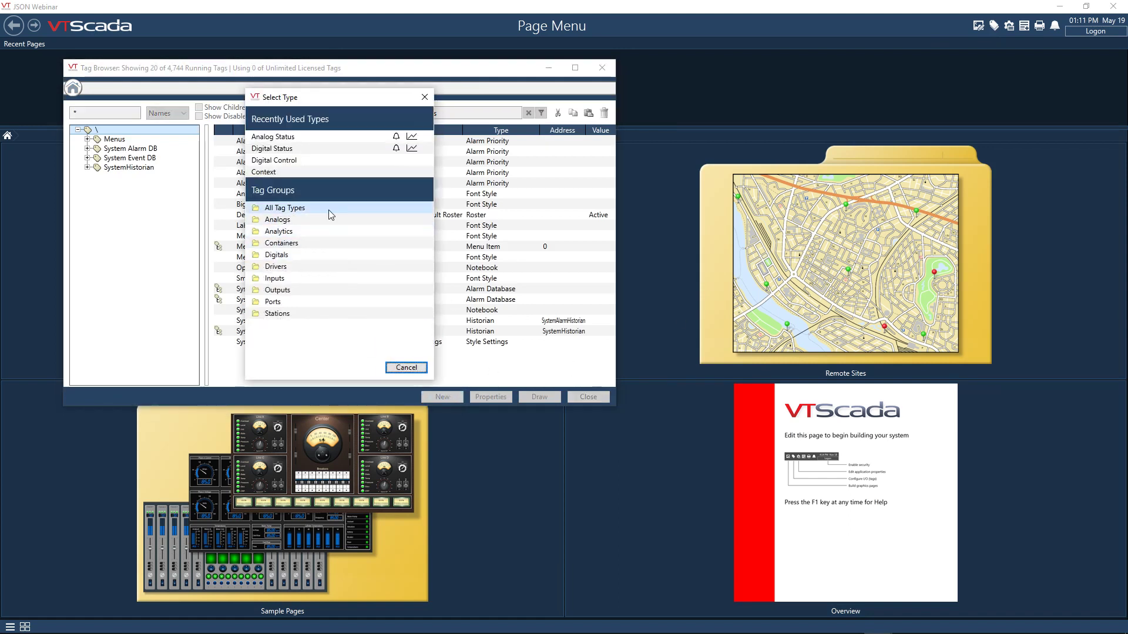
click(320, 267)
drag(429, 153, 427, 167)
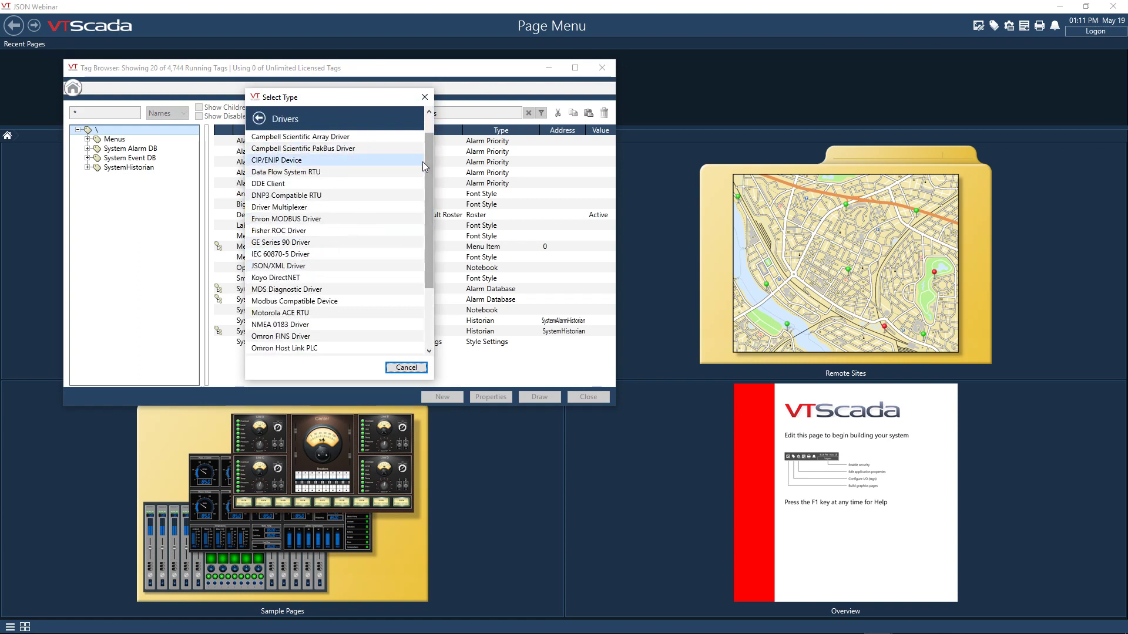
click(332, 270)
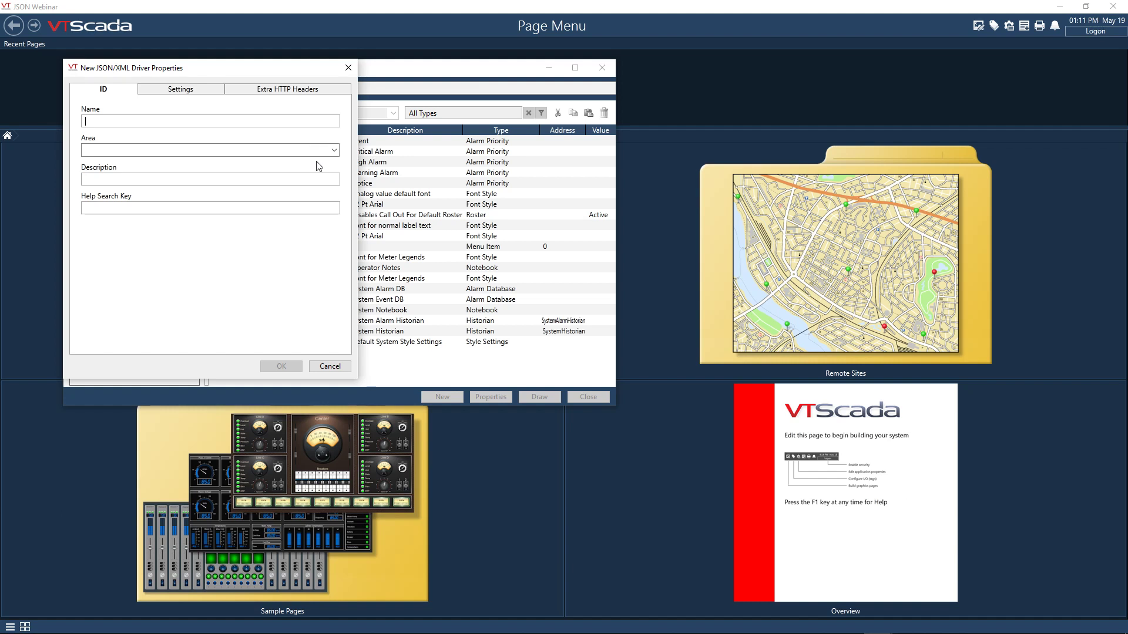
drag(276, 73, 325, 107)
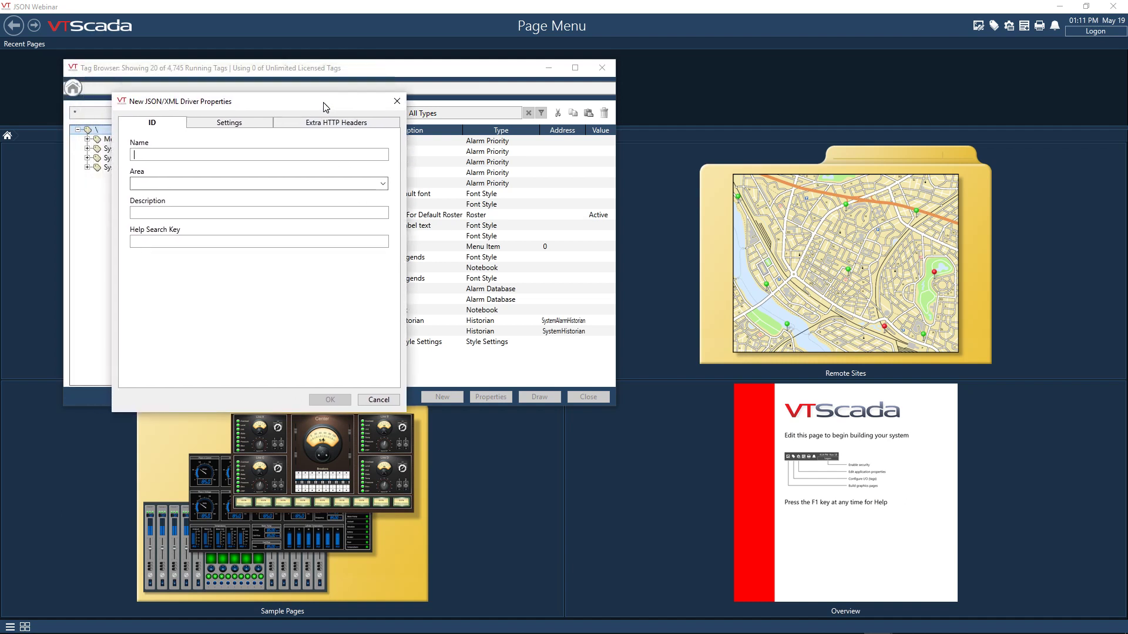
- Name the new driver tag "Sunrise and Sunset"
click(281, 156)
text(Sunr)
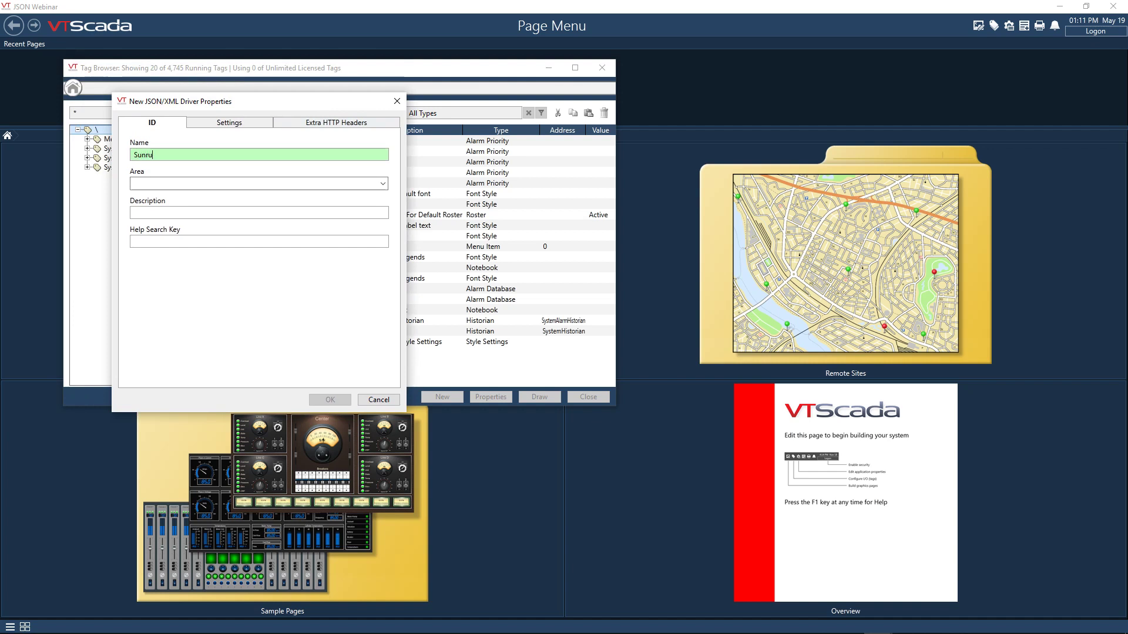
text(ise and Sunset)
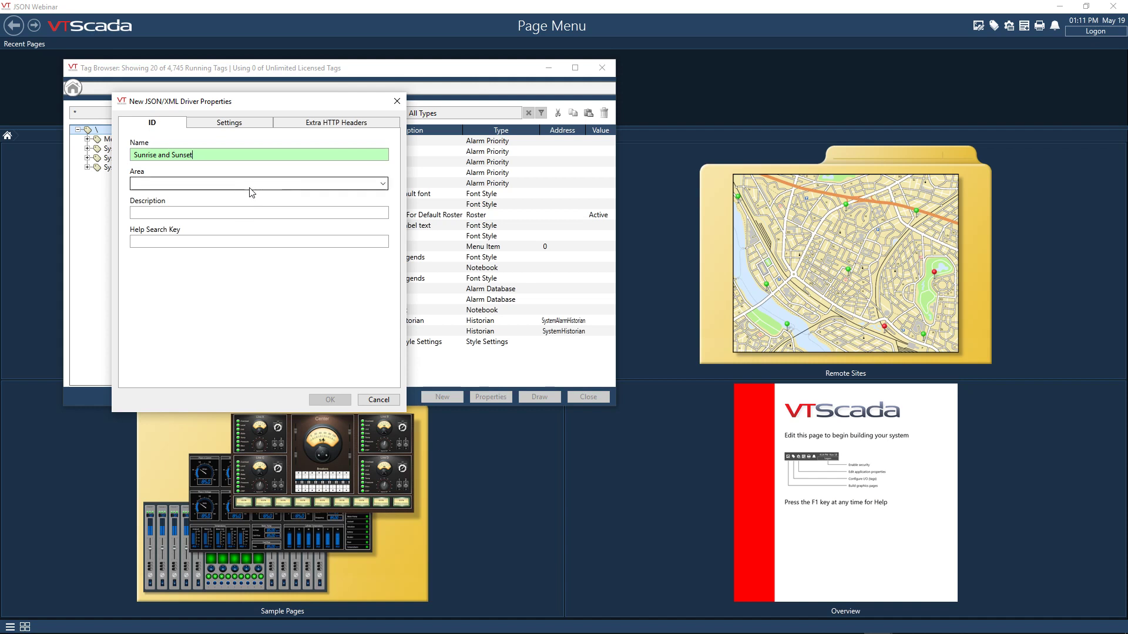
- Enter "JSON Driver for Sunrise and Sunset data" as the driver tag's description
click(238, 218)
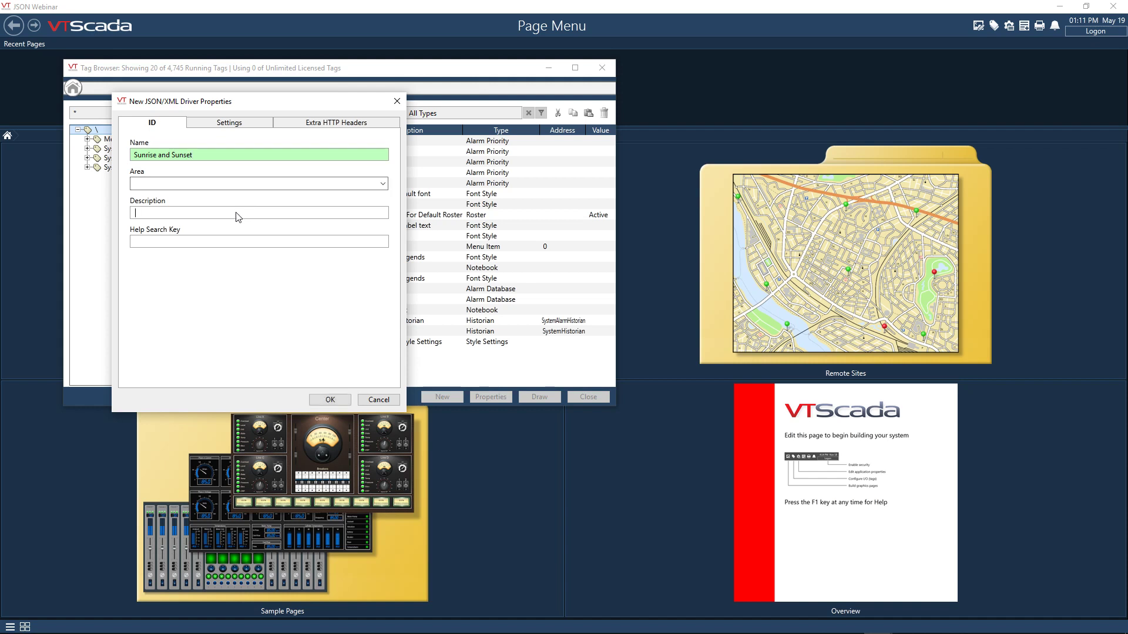
text(J)
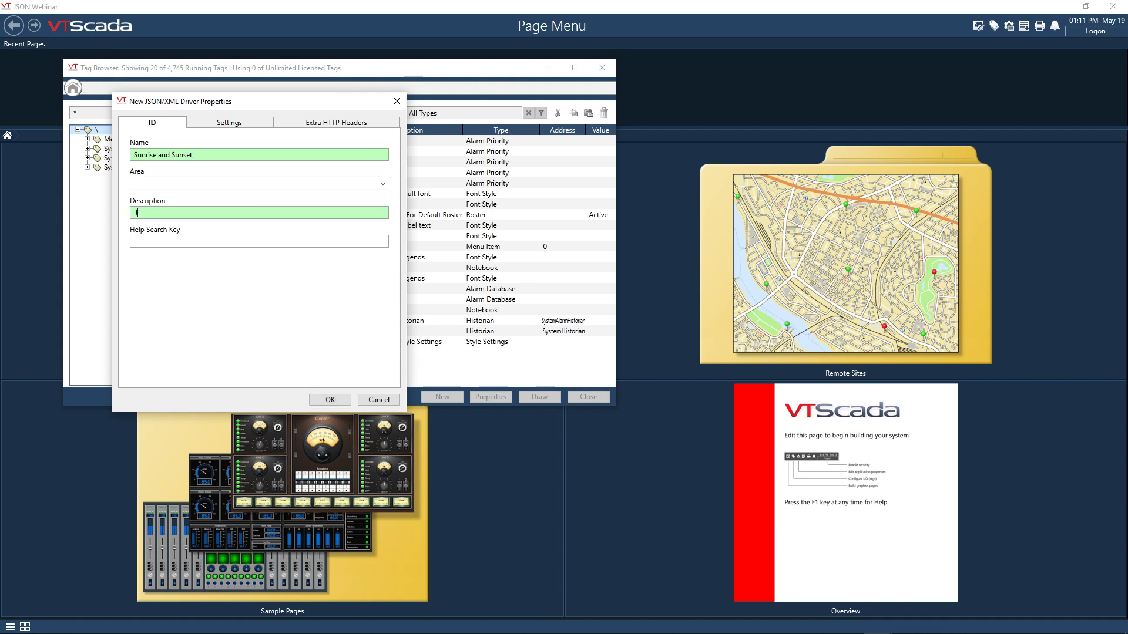
text(SON Driver for Sunrise and Sunset data)
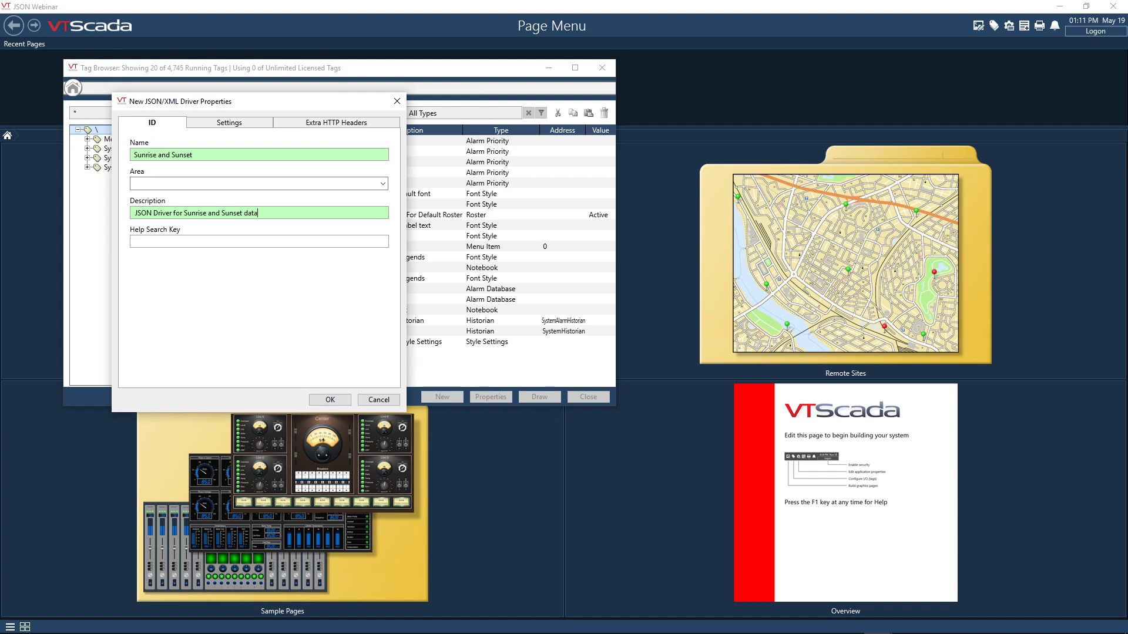
click(233, 124)
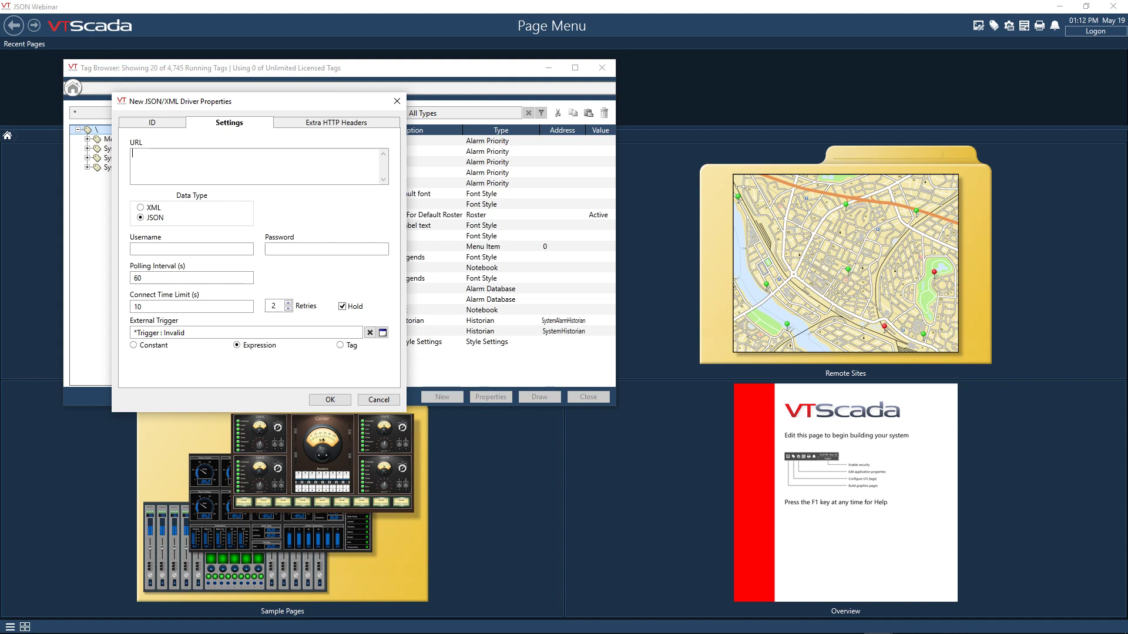
key(alt+Tab)
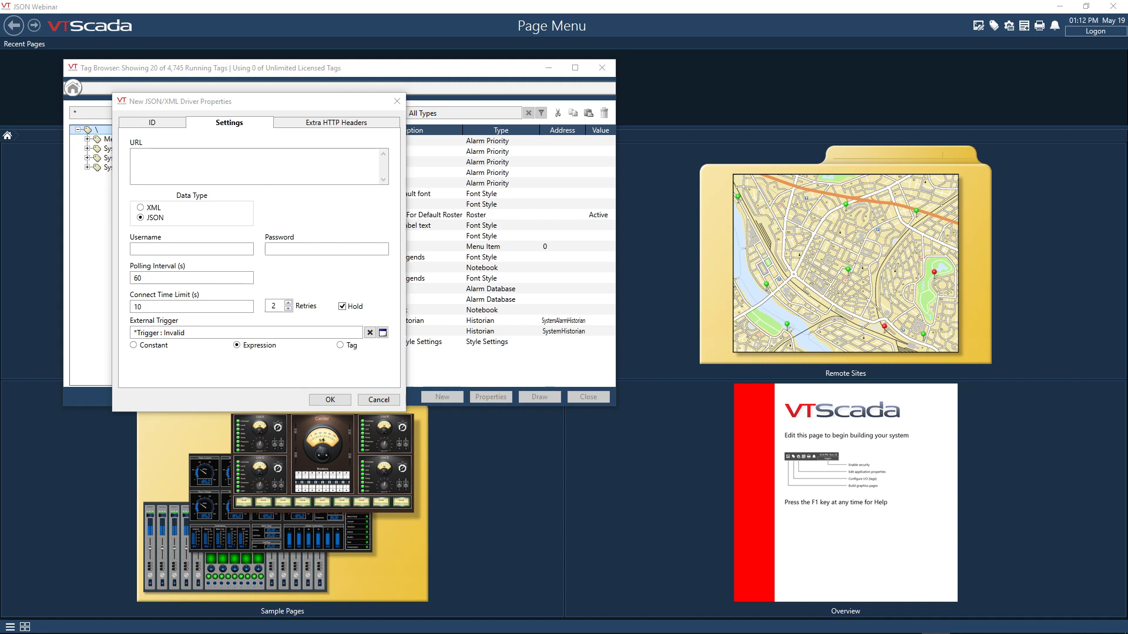
click(289, 160)
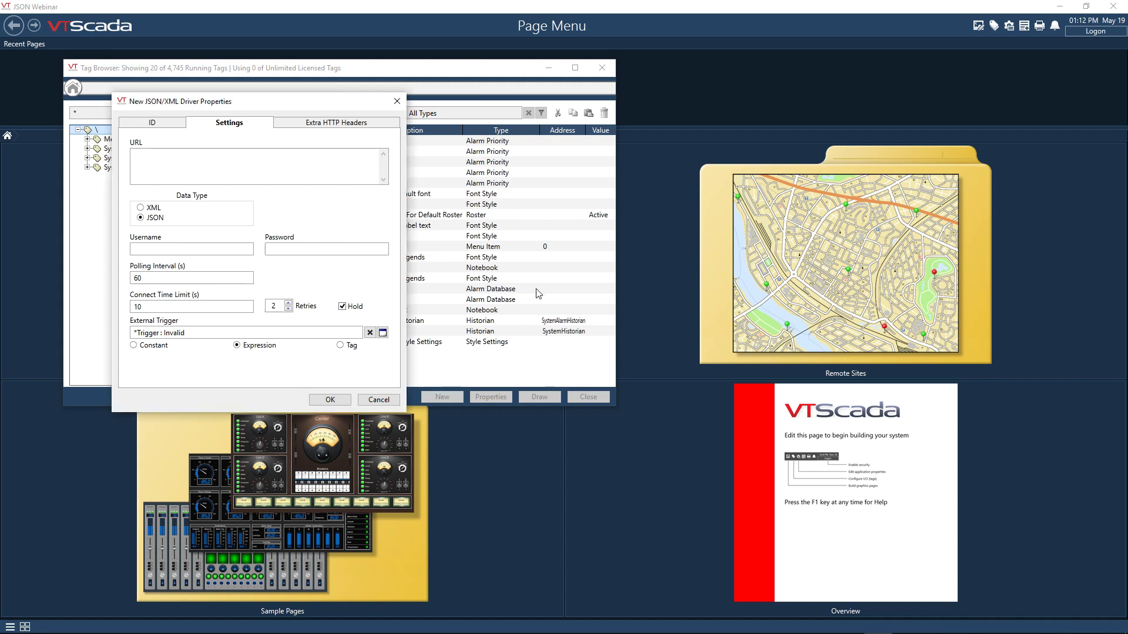
text(https://api.sunrise-sunset.org/json?lat=57.18&lng=-2.10)
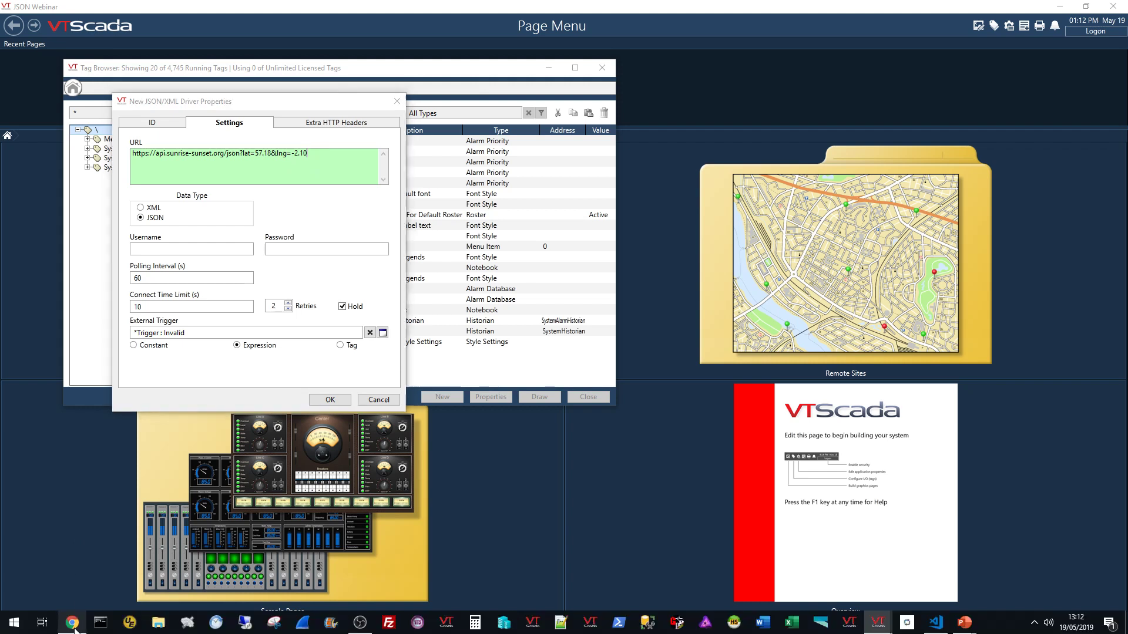
click(73, 625)
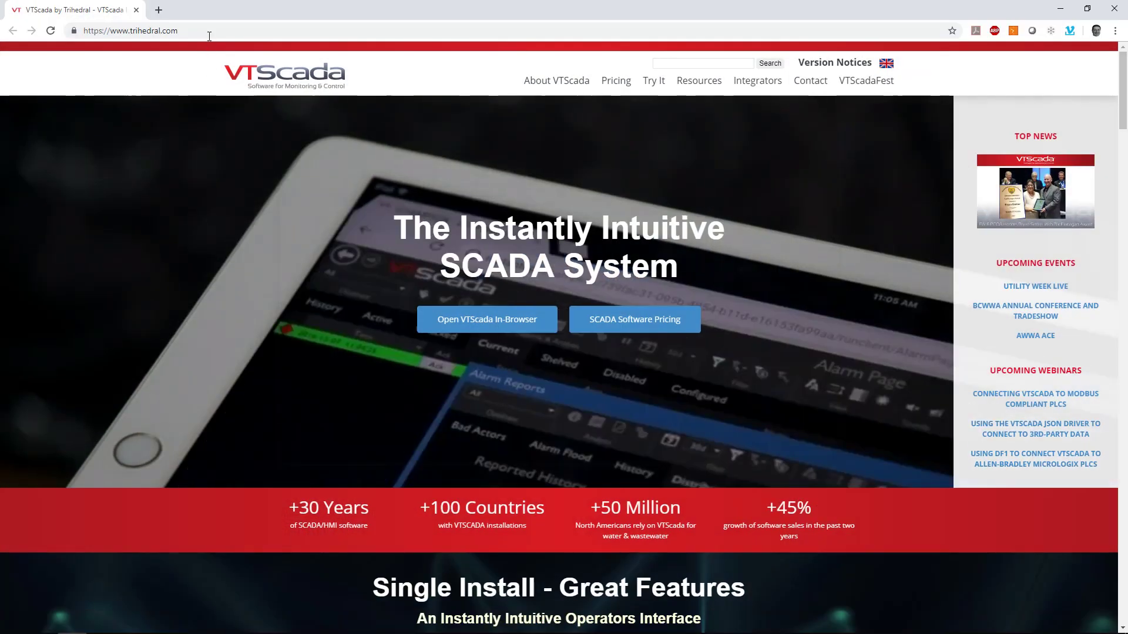
click(210, 36)
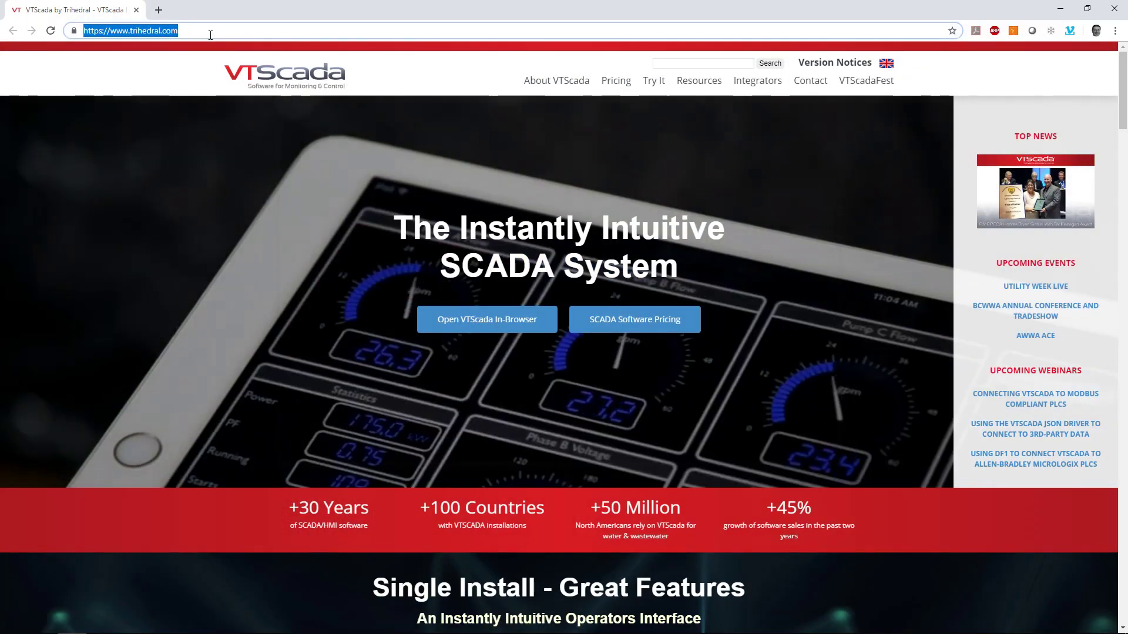
text(https://api.sunrise-sunset.org/json?lat=57.18&lng=-2.10)
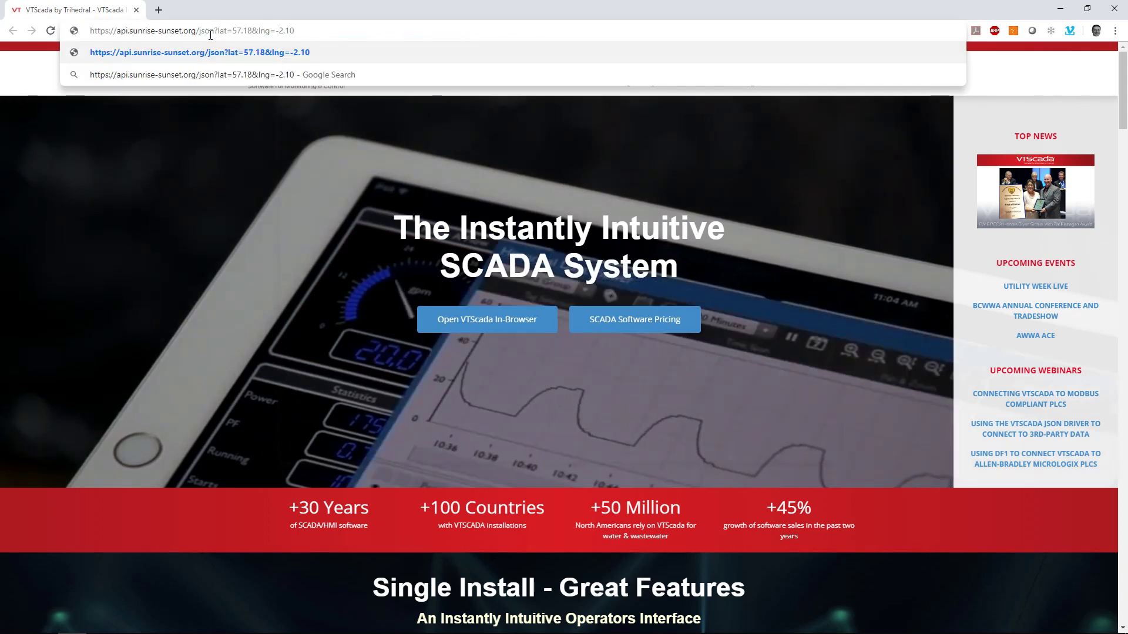
key(Return)
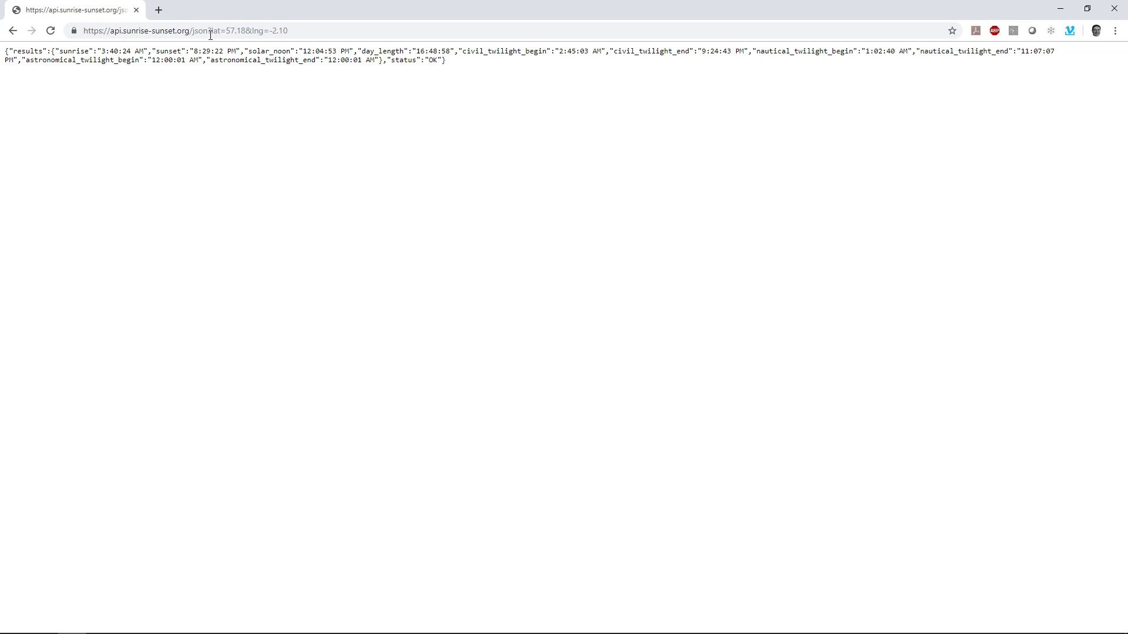
click(1061, 11)
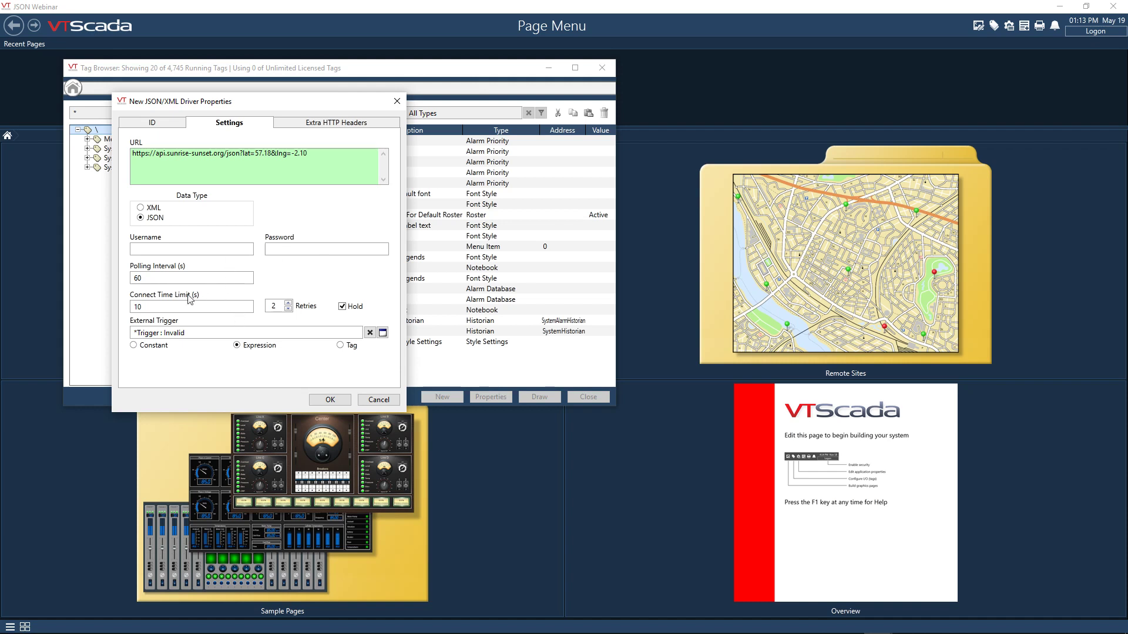
- Set the driver's polling interval to 86400 seconds
double_click(162, 281)
text(86)
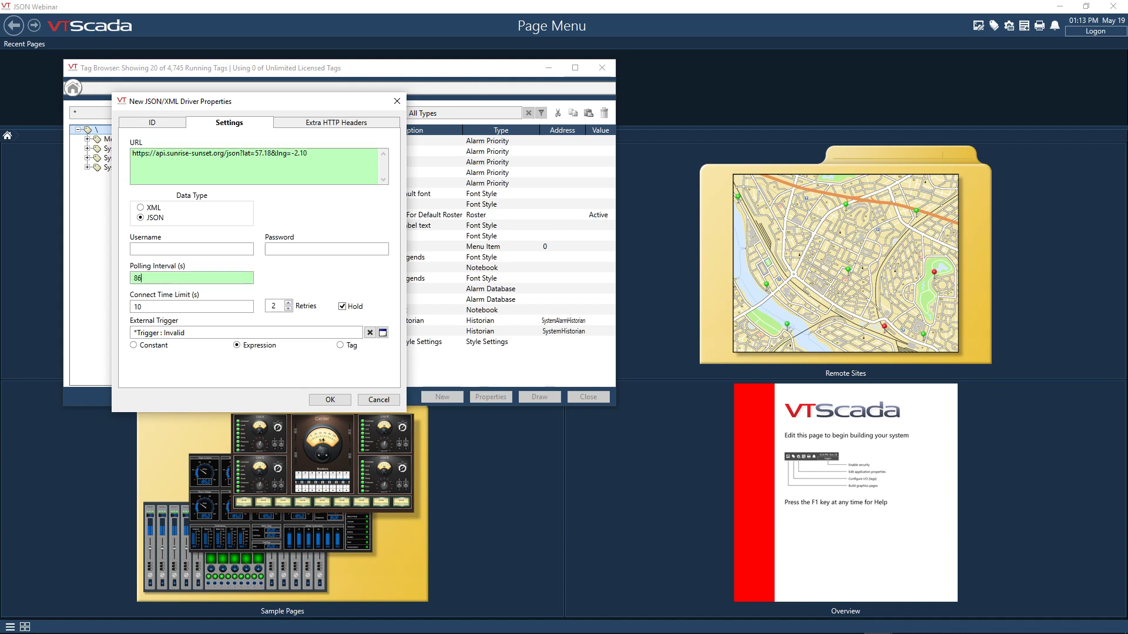
text(400)
- Review the driver's extra HTTP header options without filling them in, and save the driver tag
click(335, 125)
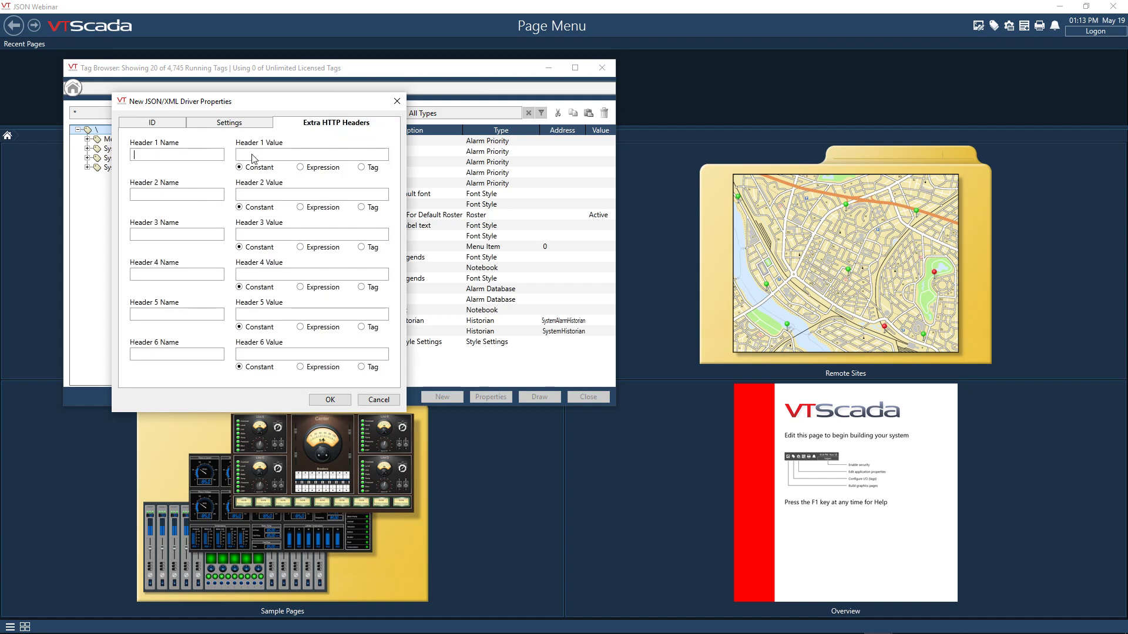
click(206, 155)
click(254, 130)
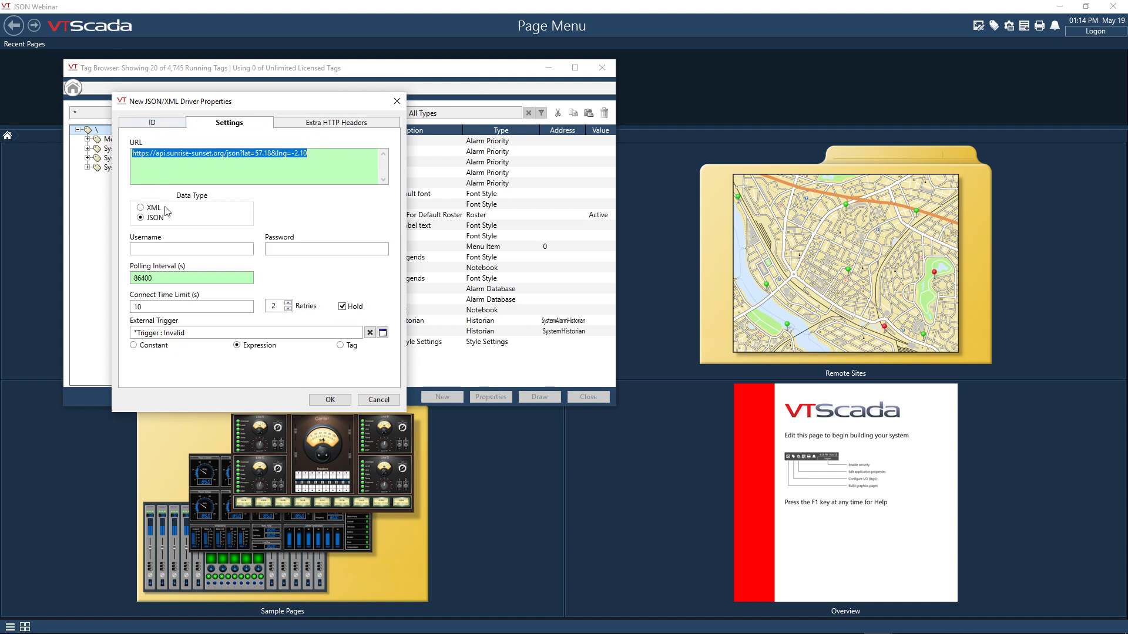
click(330, 399)
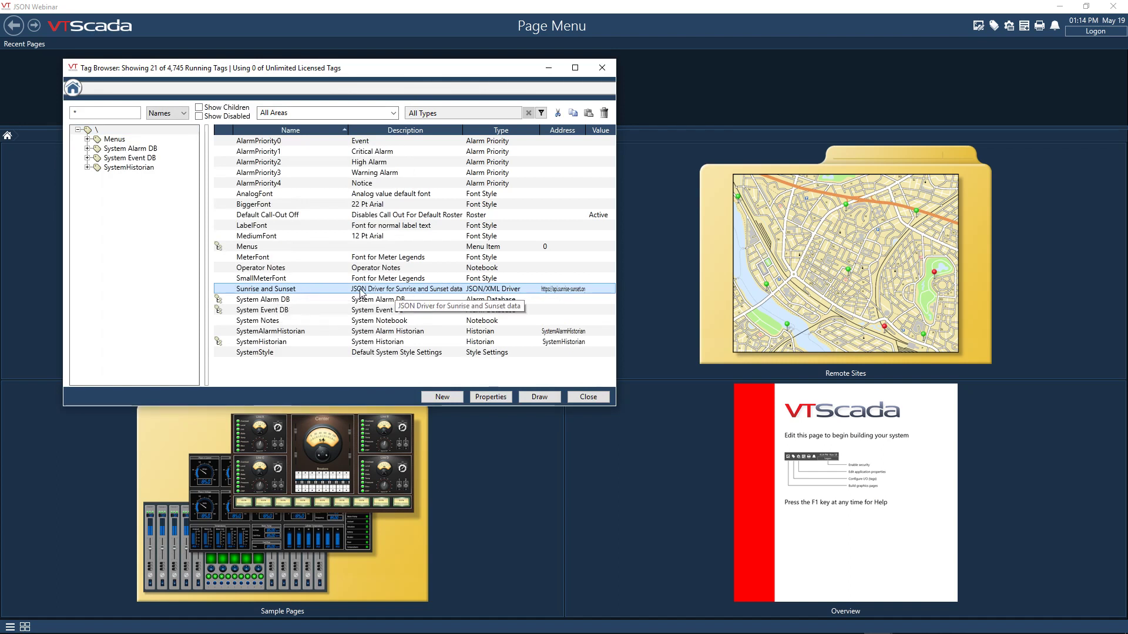
- Add a String I/O child tag named "Sunrise" under the Sunrise and Sunset driver
right_click(290, 290)
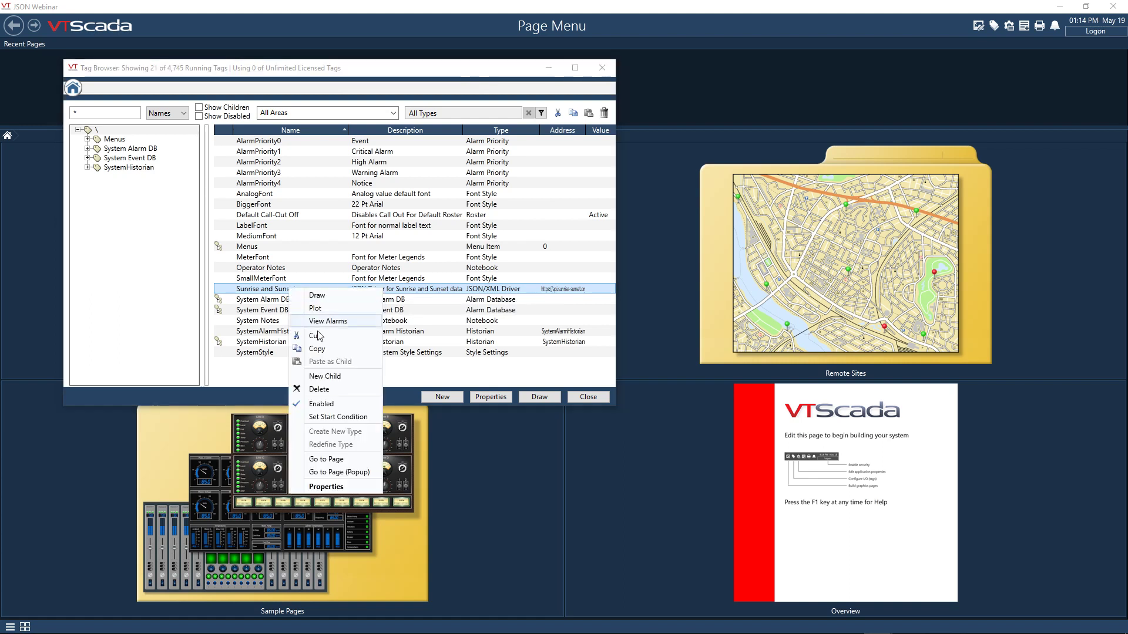
click(338, 377)
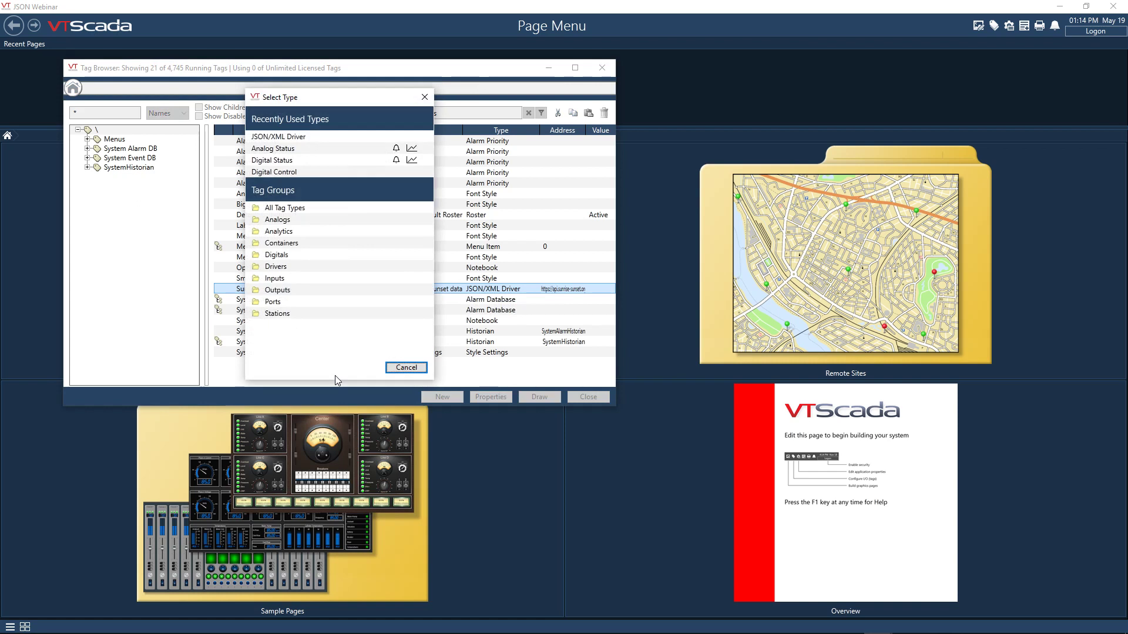
click(323, 209)
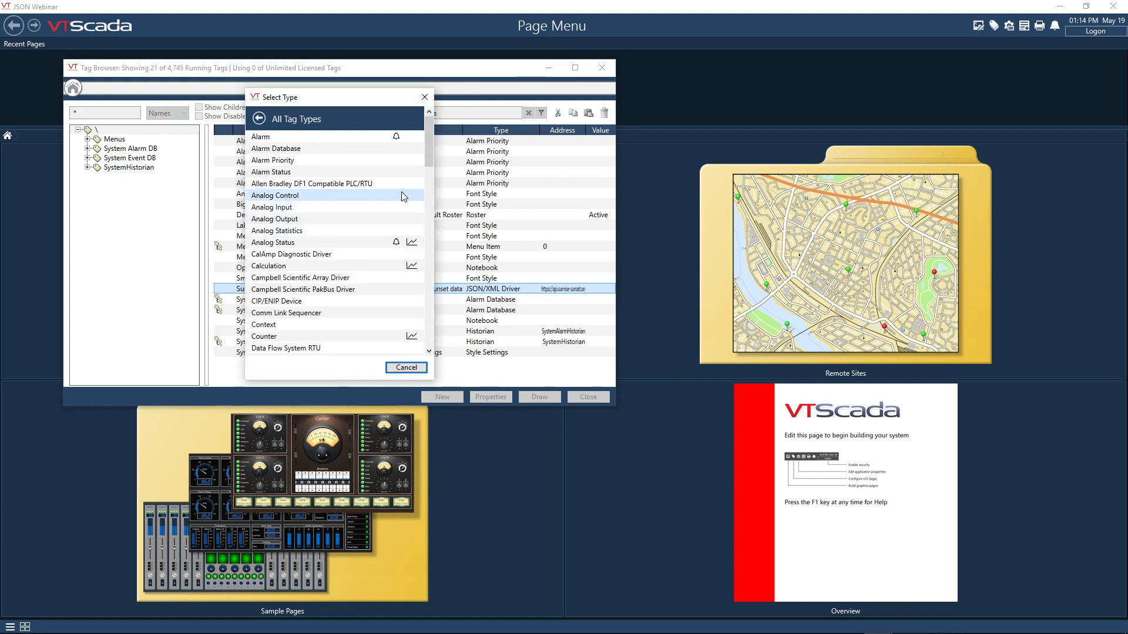
drag(429, 164, 428, 318)
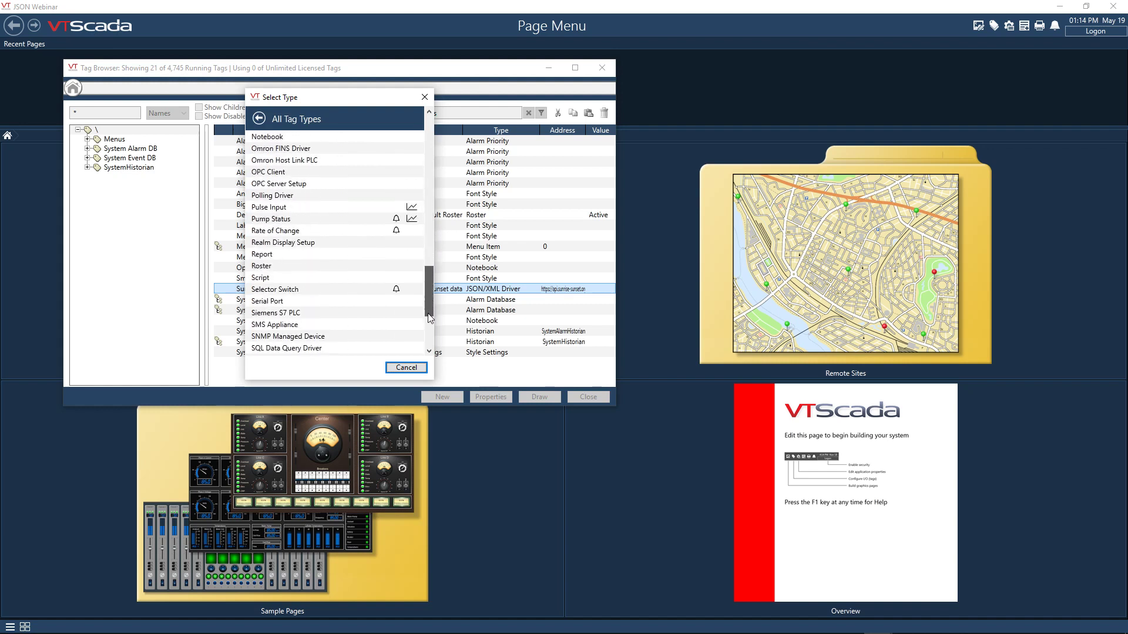
scroll(364, 319, down, 2)
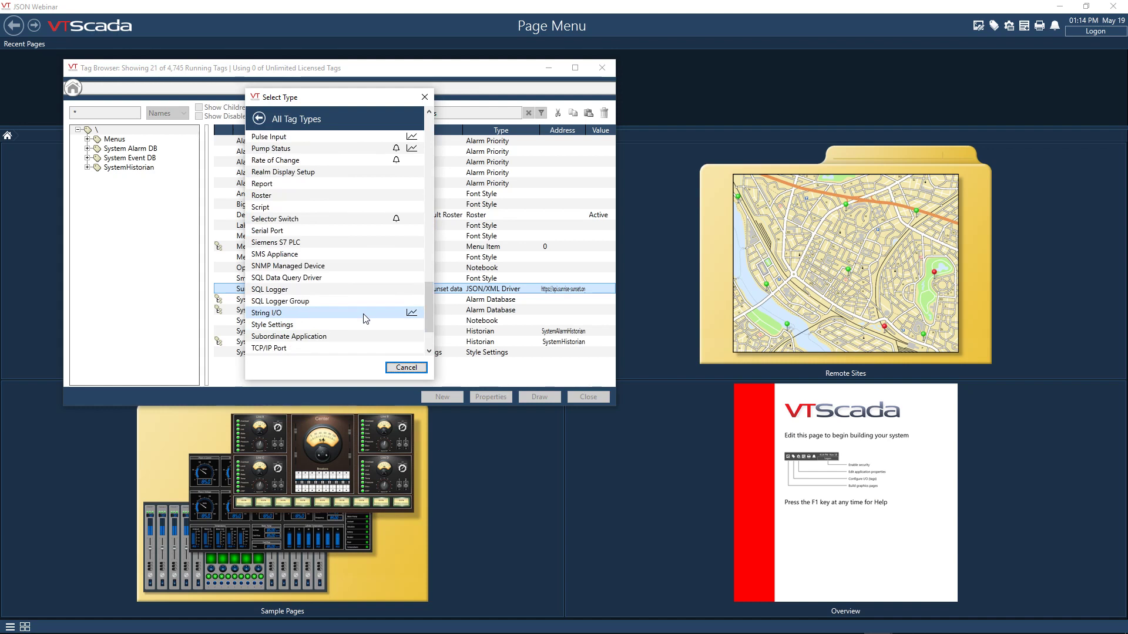
click(364, 319)
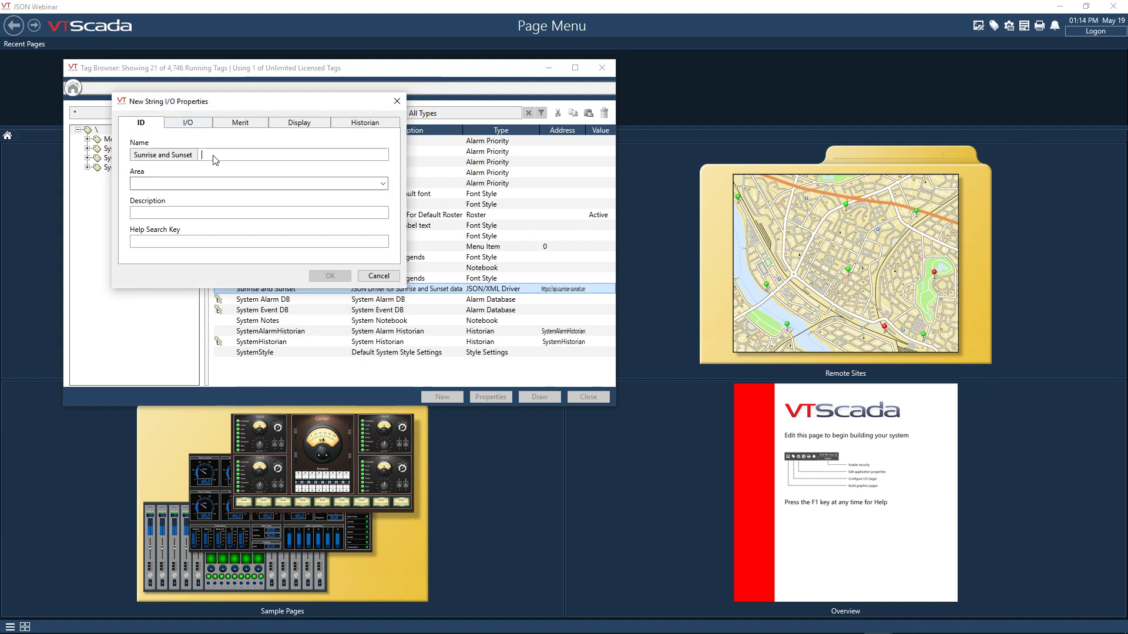
text(Sunr)
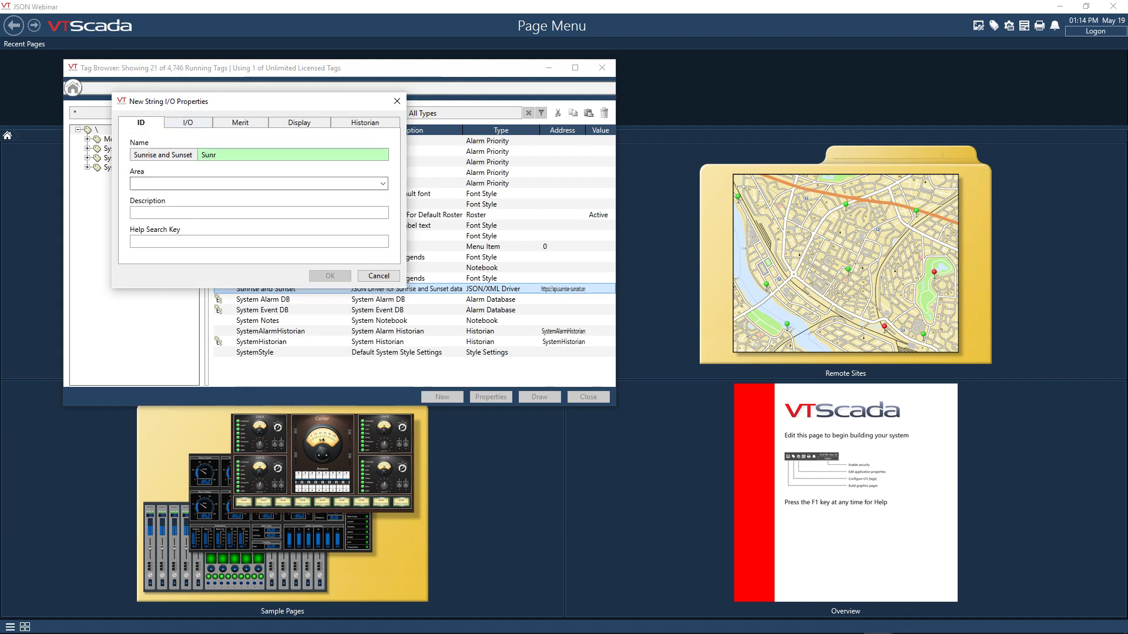
text(ise)
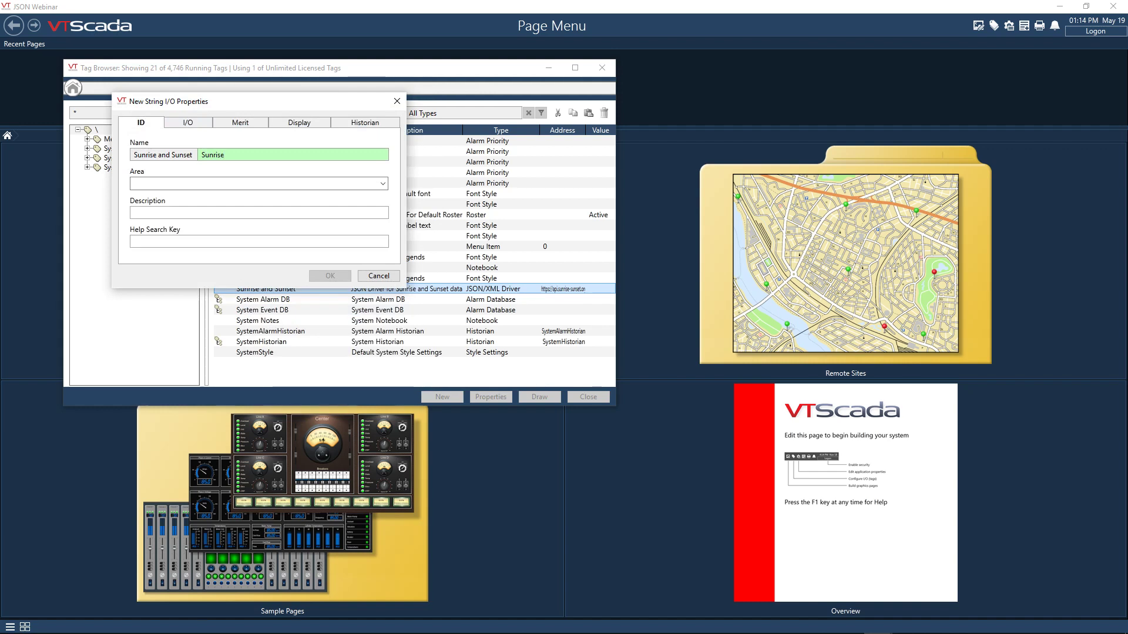
- Link the Sunrise tag to the .results.sunrise JSON address, save the tag, and widen the tag browser
click(186, 125)
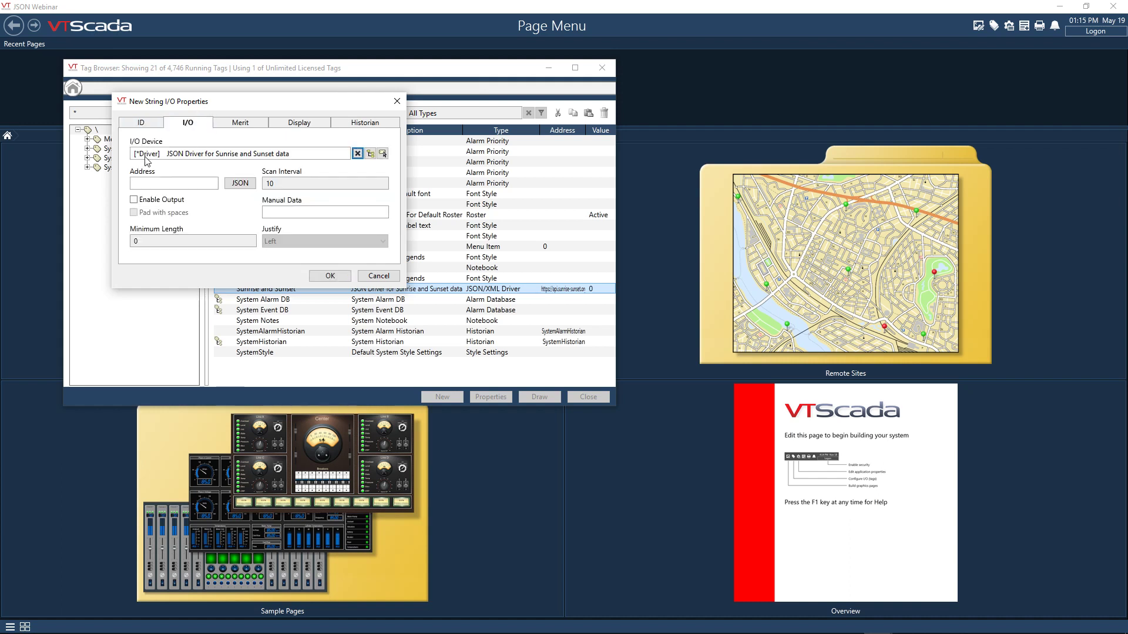
drag(250, 106, 302, 91)
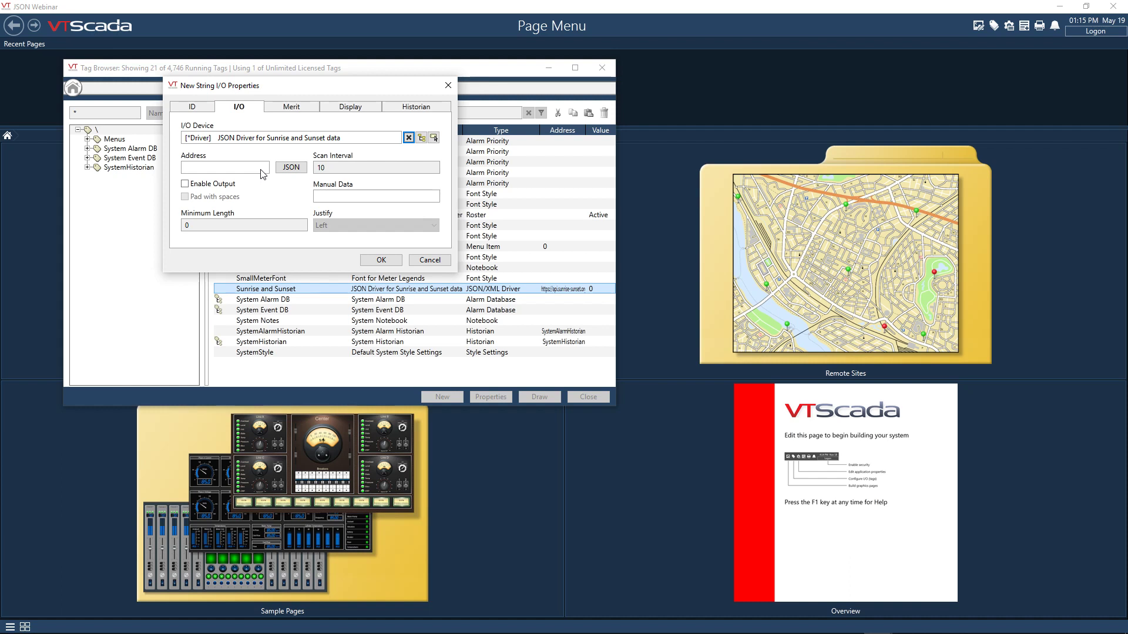
click(291, 167)
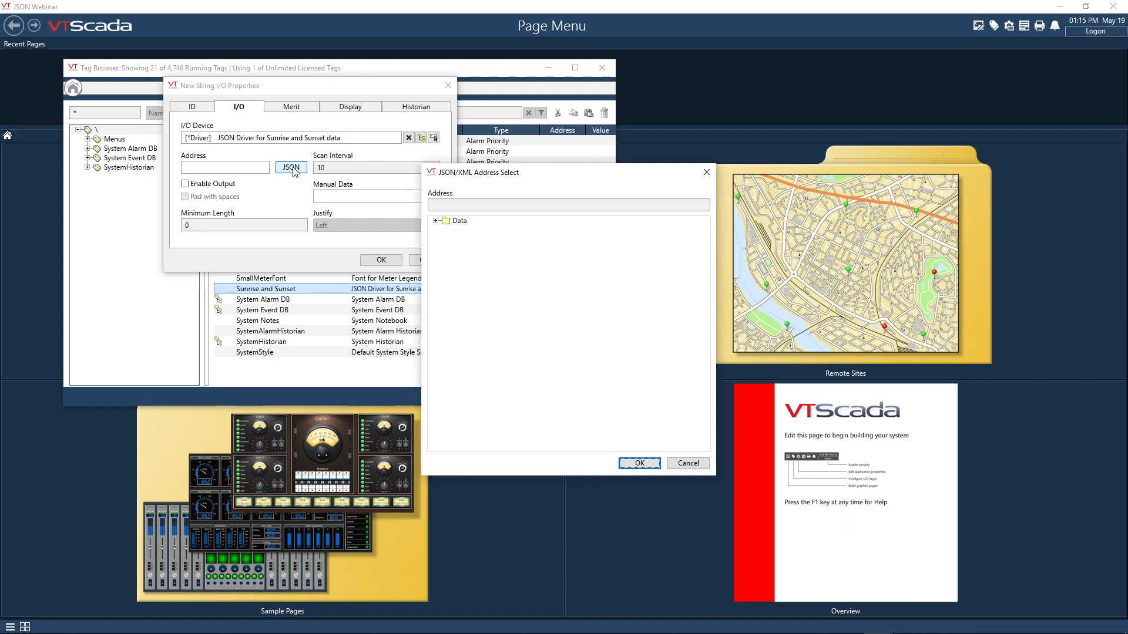
click(436, 221)
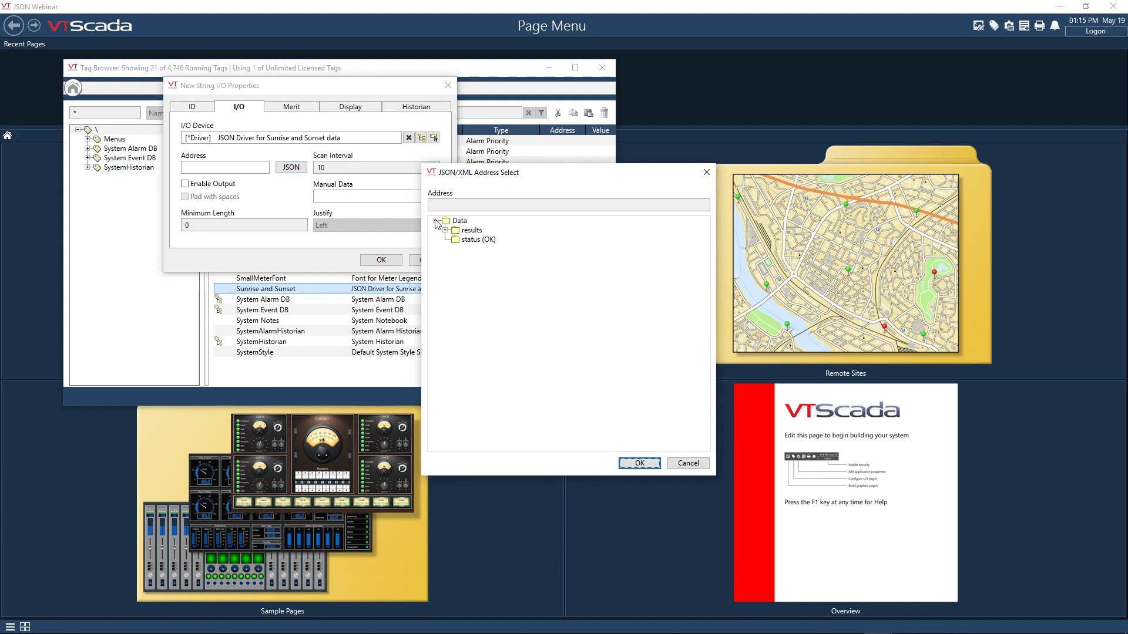
click(445, 231)
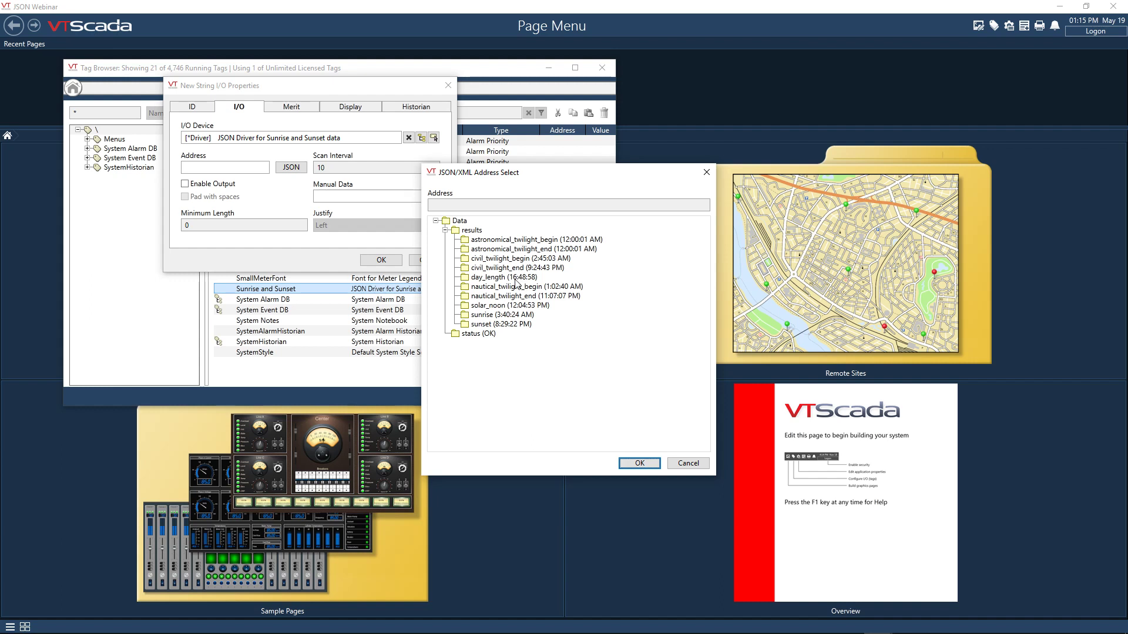
click(520, 318)
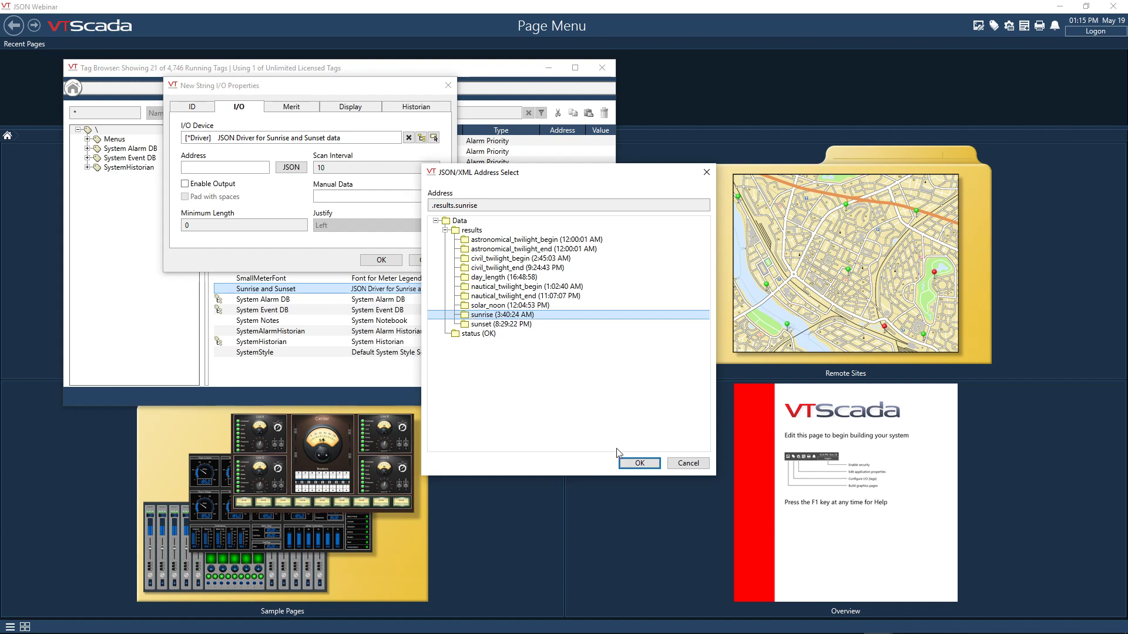
click(641, 462)
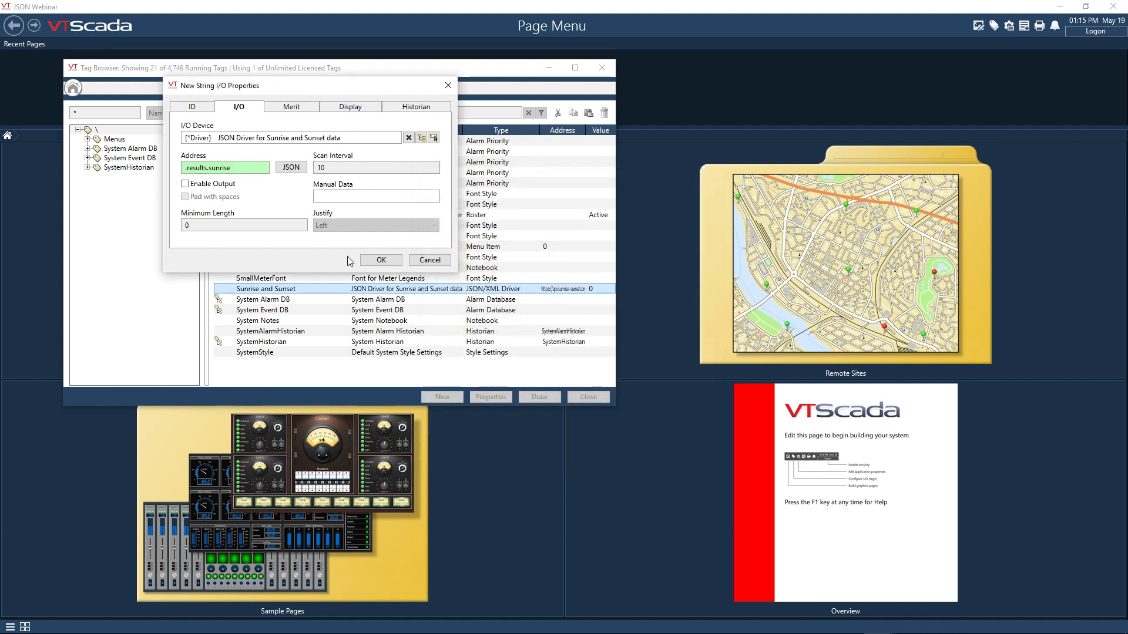
click(371, 260)
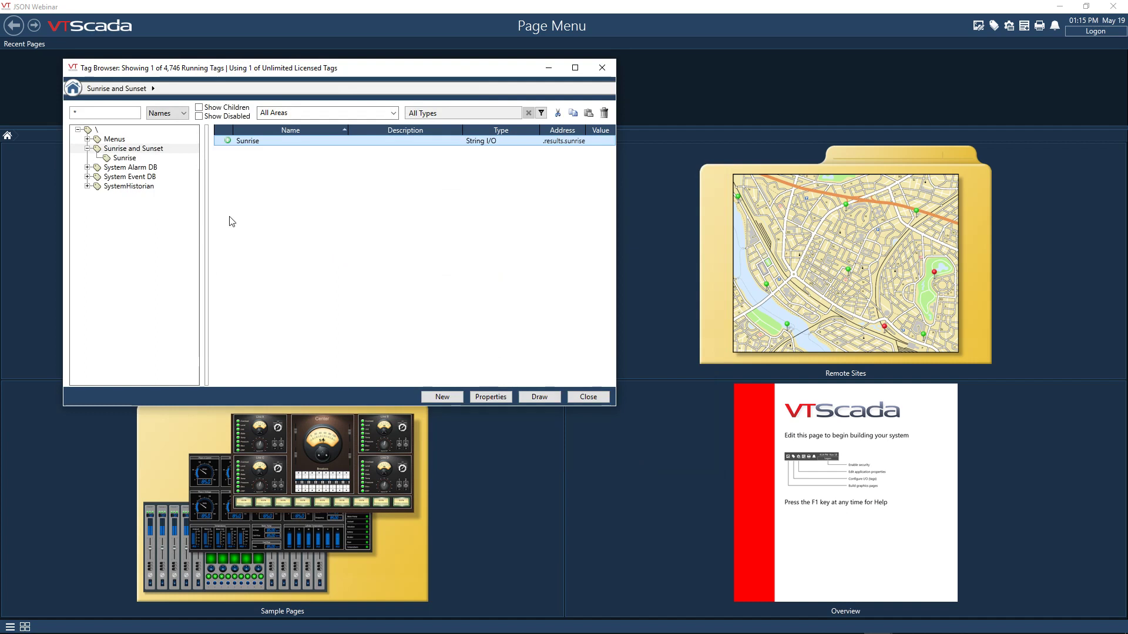
drag(615, 205, 671, 206)
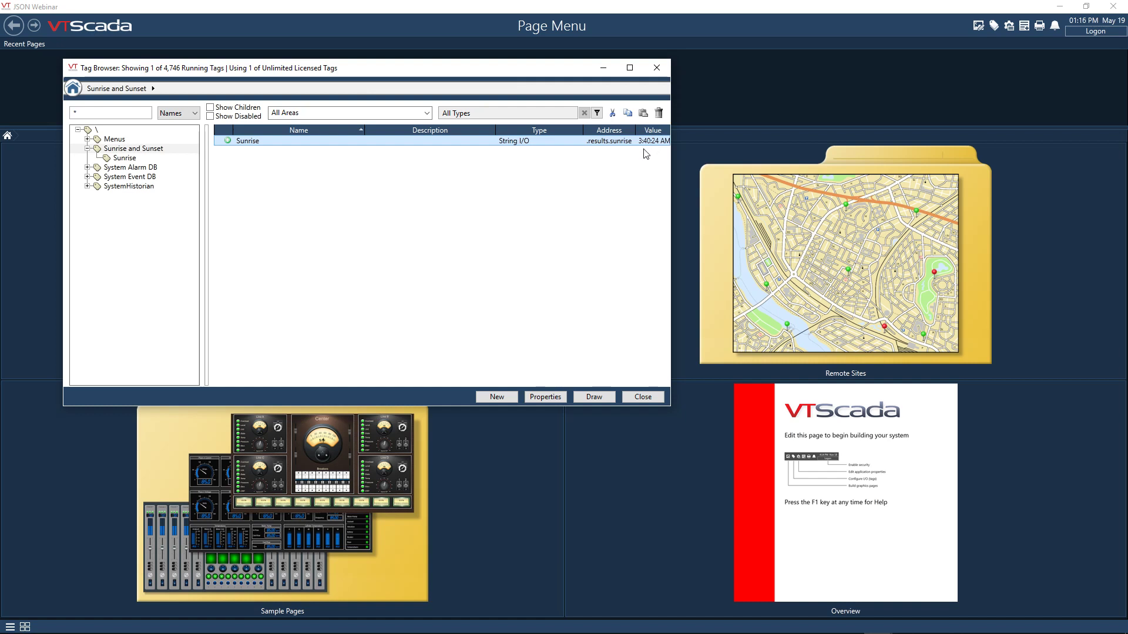
- Copy the Sunrise tag and paste it as a child of Sunrise and Sunset under the name "Sunset"
right_click(440, 142)
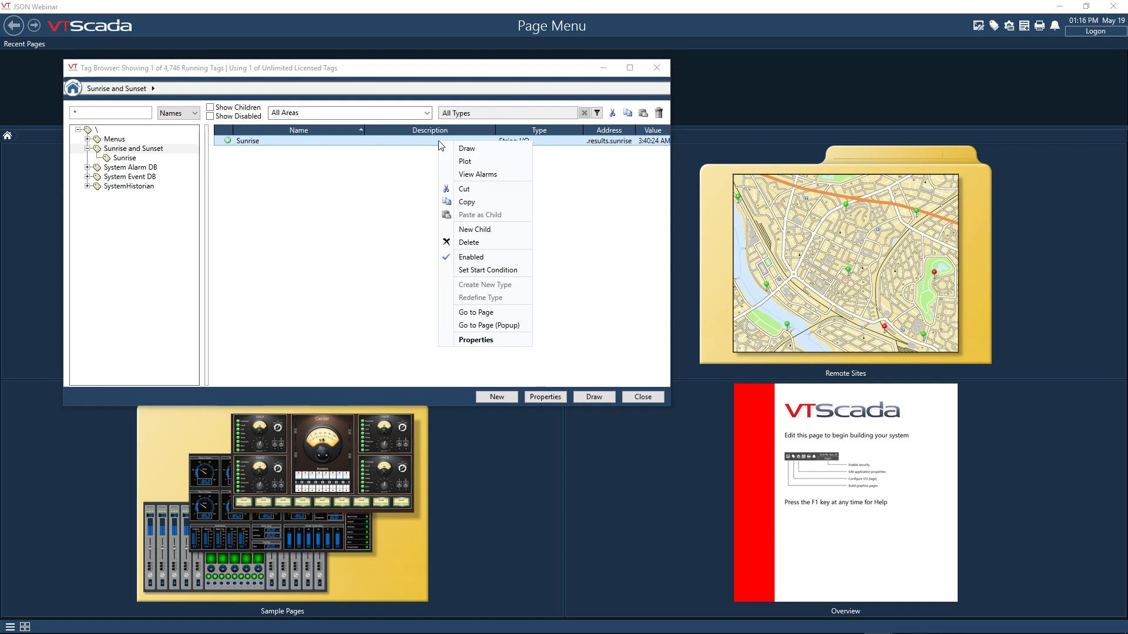
click(474, 205)
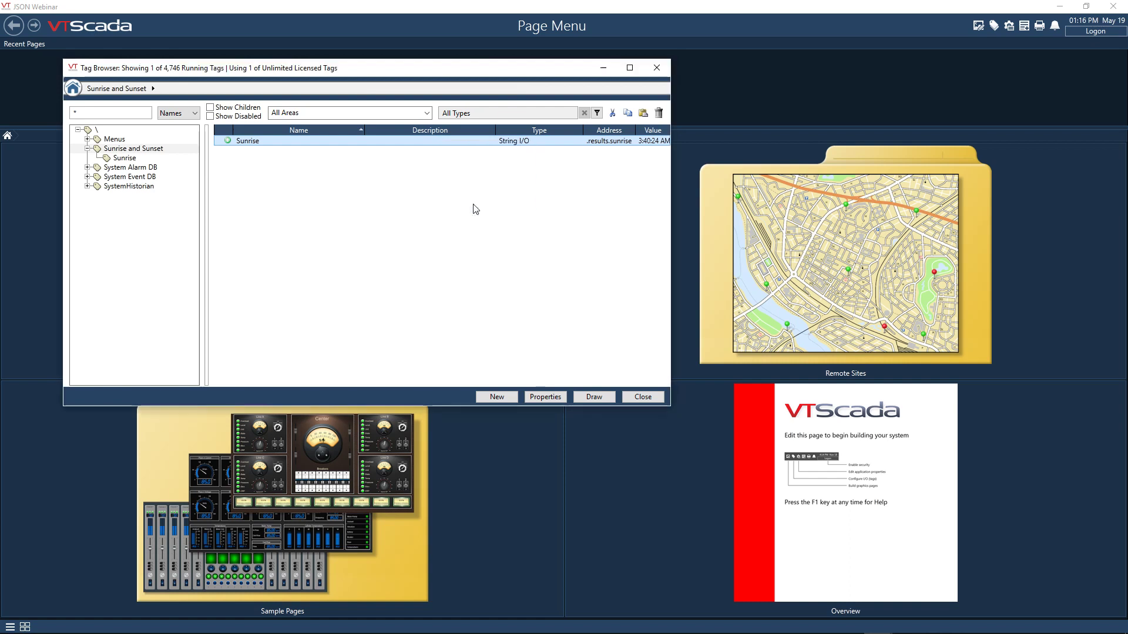
right_click(129, 153)
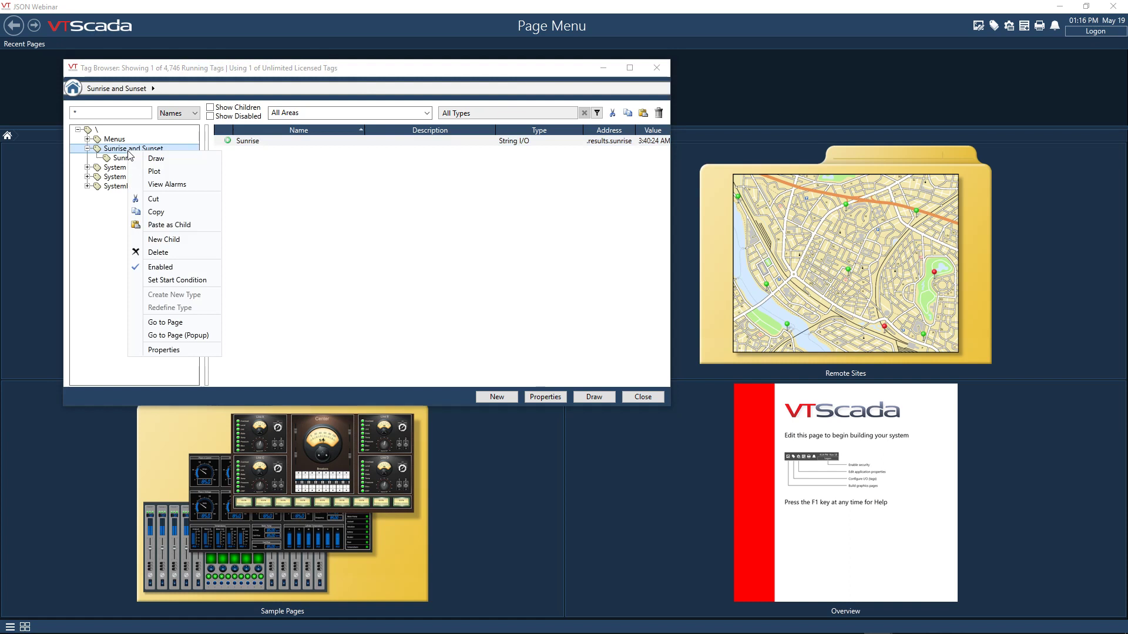
click(178, 228)
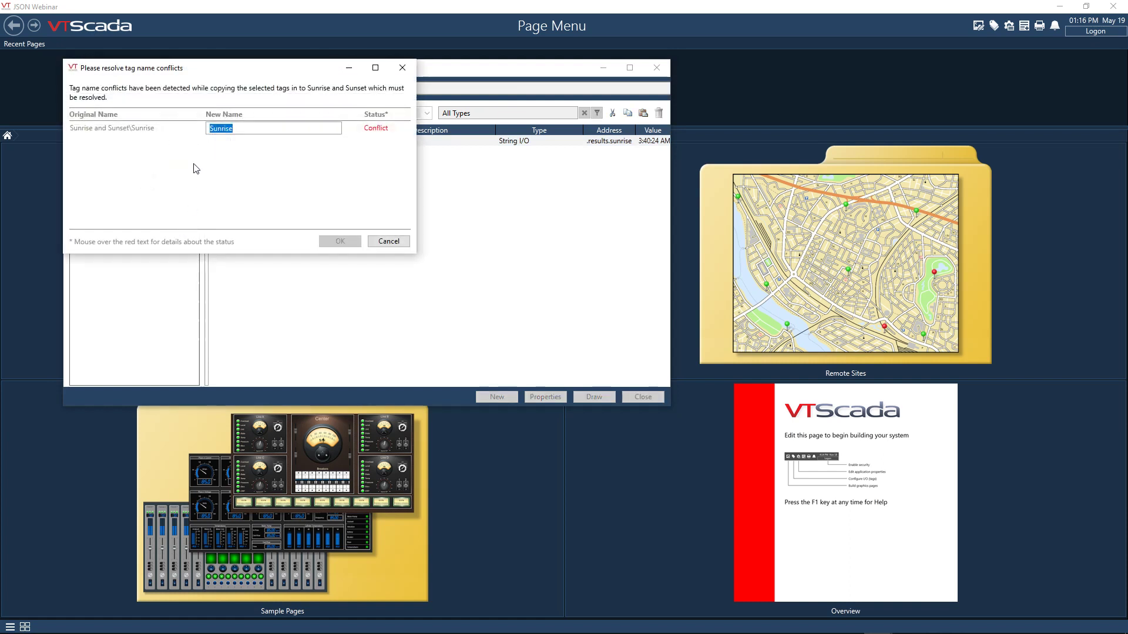
text(S)
key(Tab)
click(339, 241)
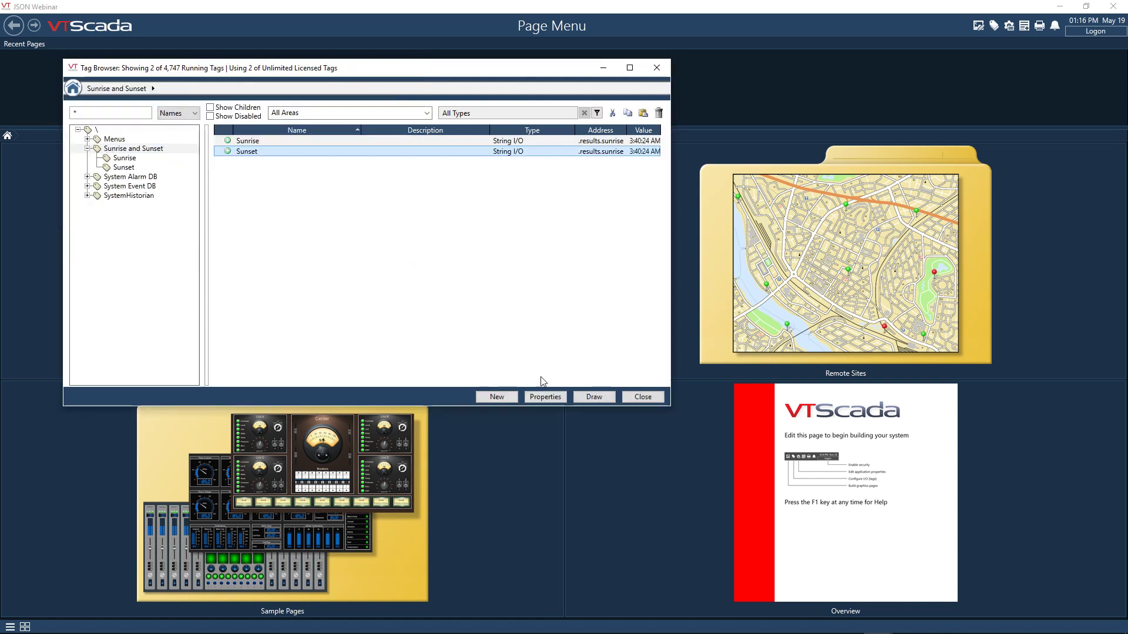
- Change the Sunset tag's JSON address to .results.sunset, save the tag, and close the tag browser
click(546, 396)
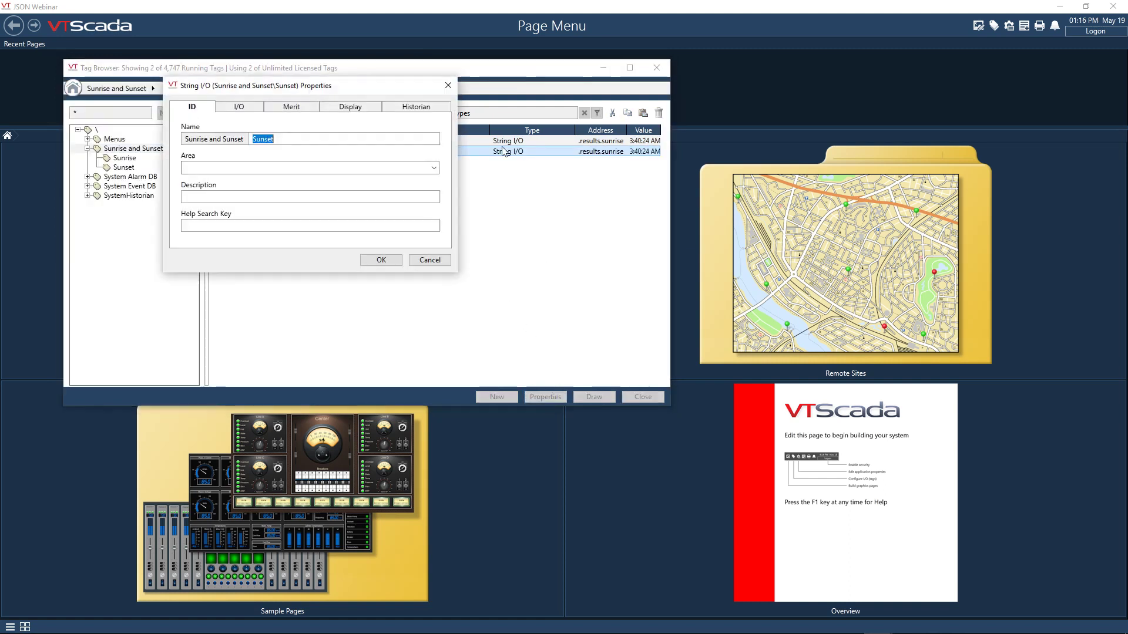
click(242, 108)
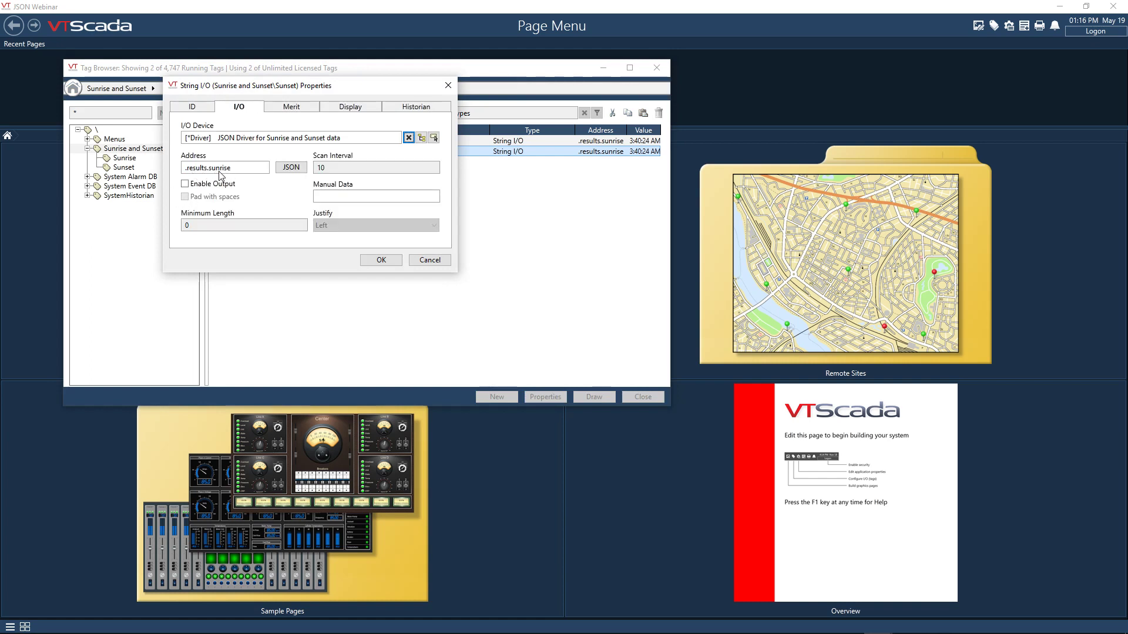
click(291, 167)
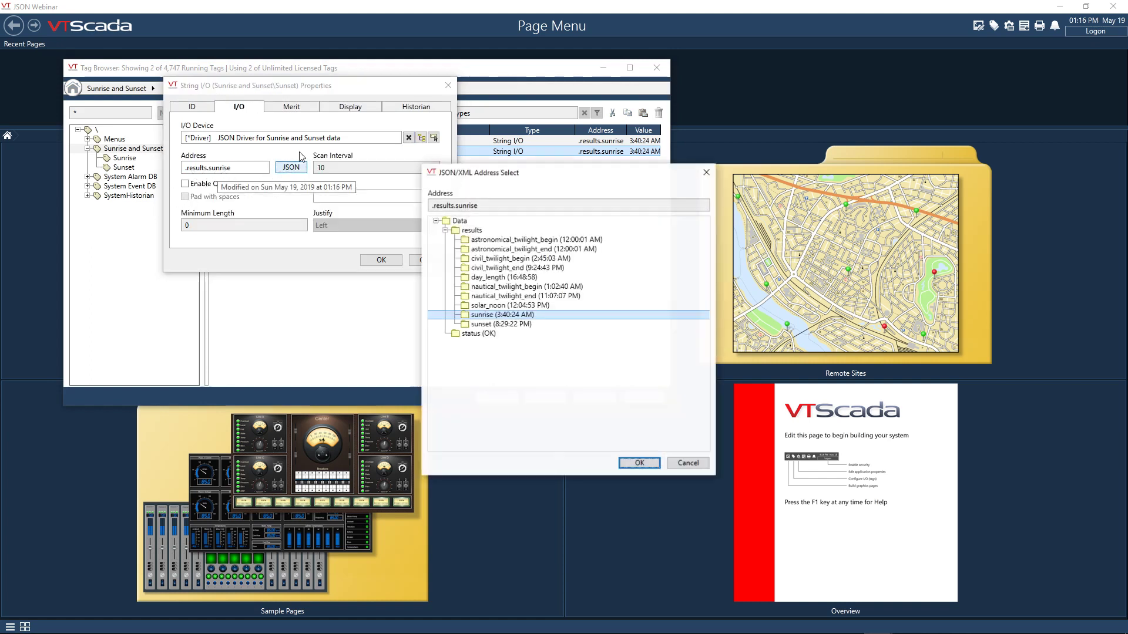
click(512, 324)
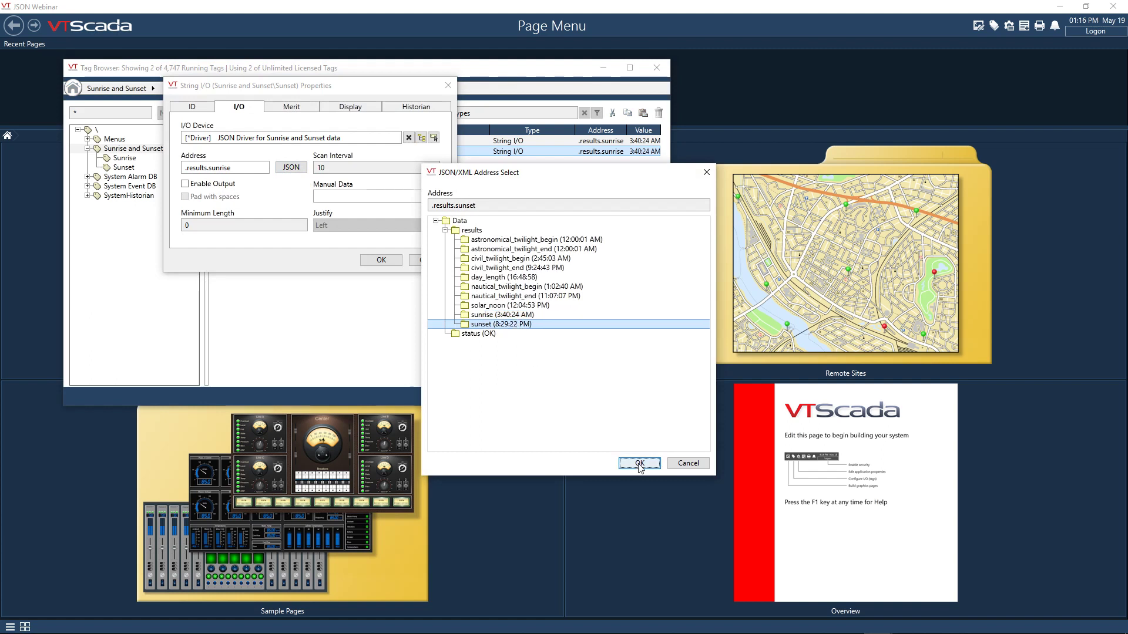
click(640, 464)
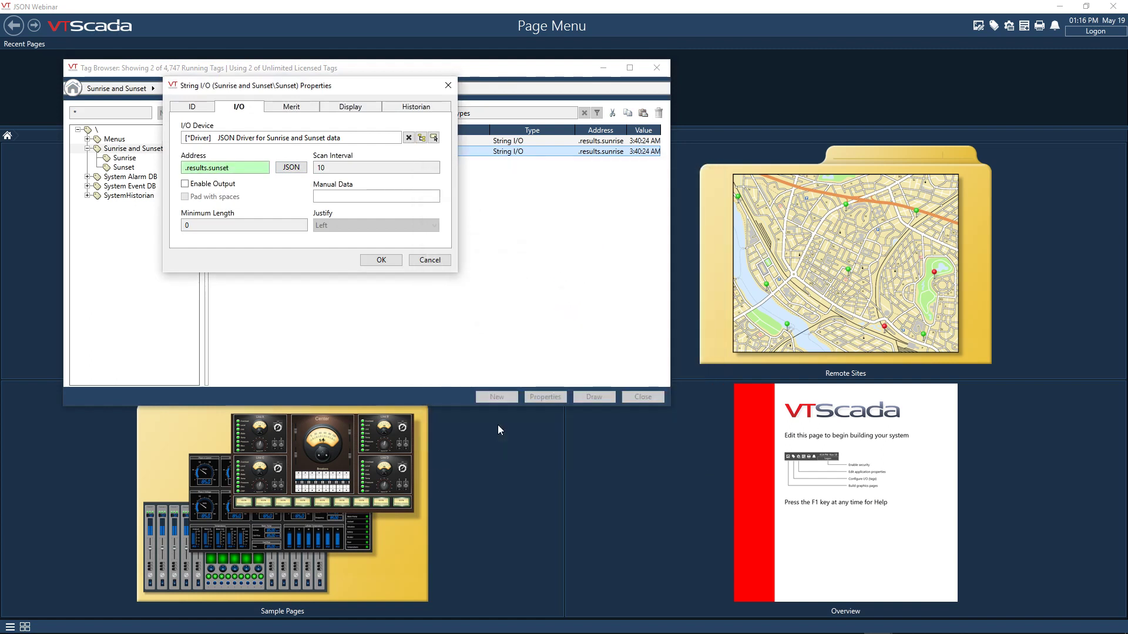
click(395, 263)
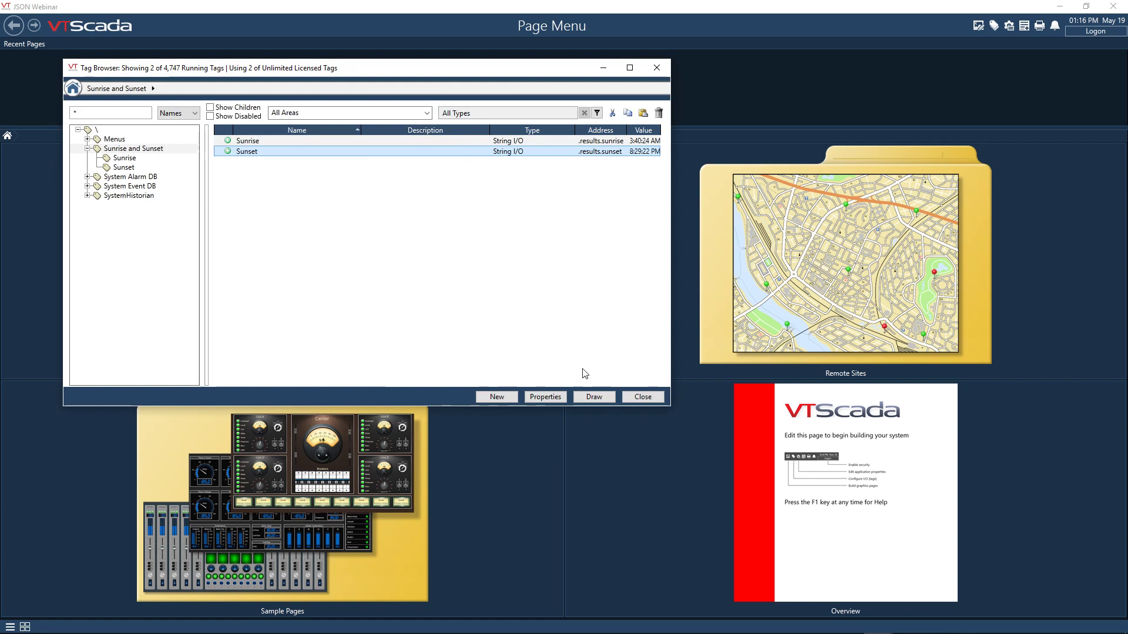
click(644, 398)
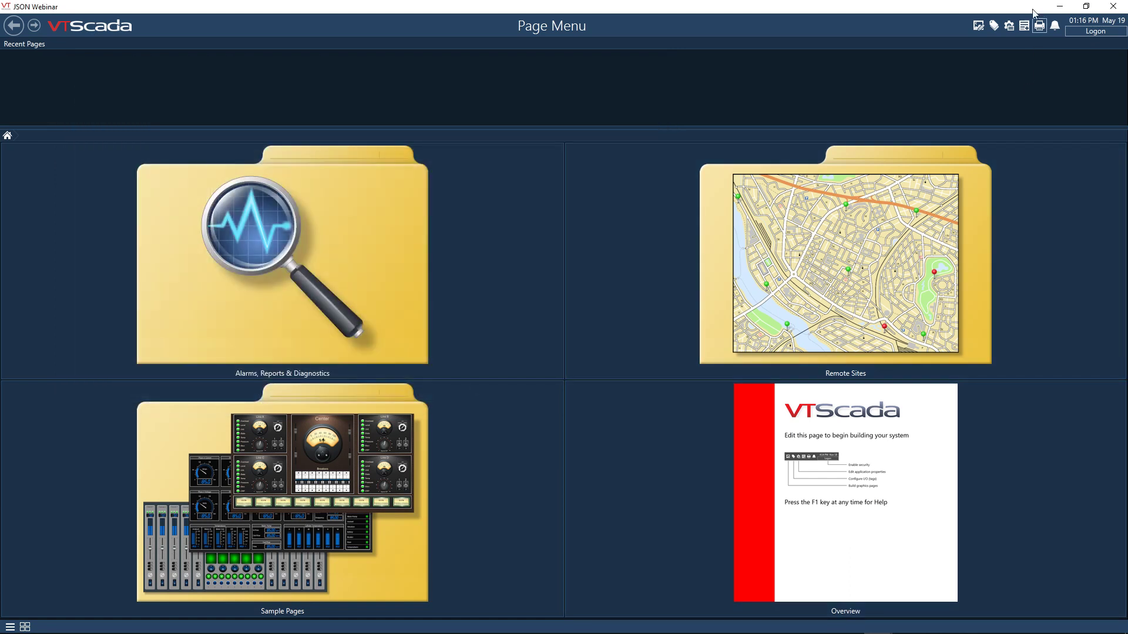
- In the Idea Studio, delete everything but the logo from the Overview page and move the logo to the page's upper-left corner
click(983, 26)
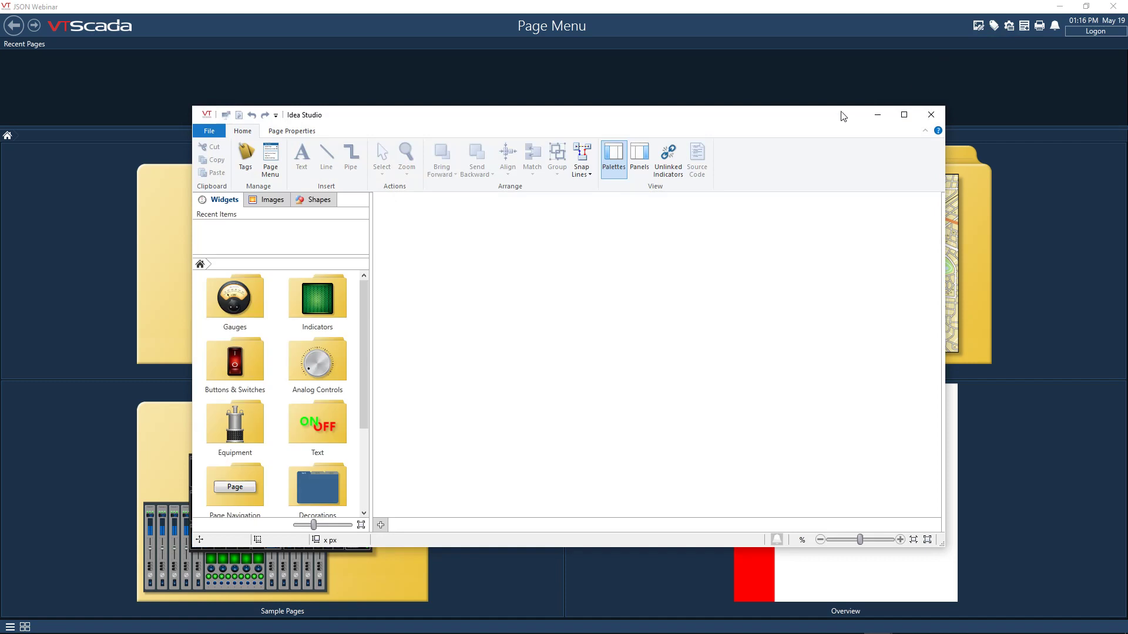
double_click(825, 121)
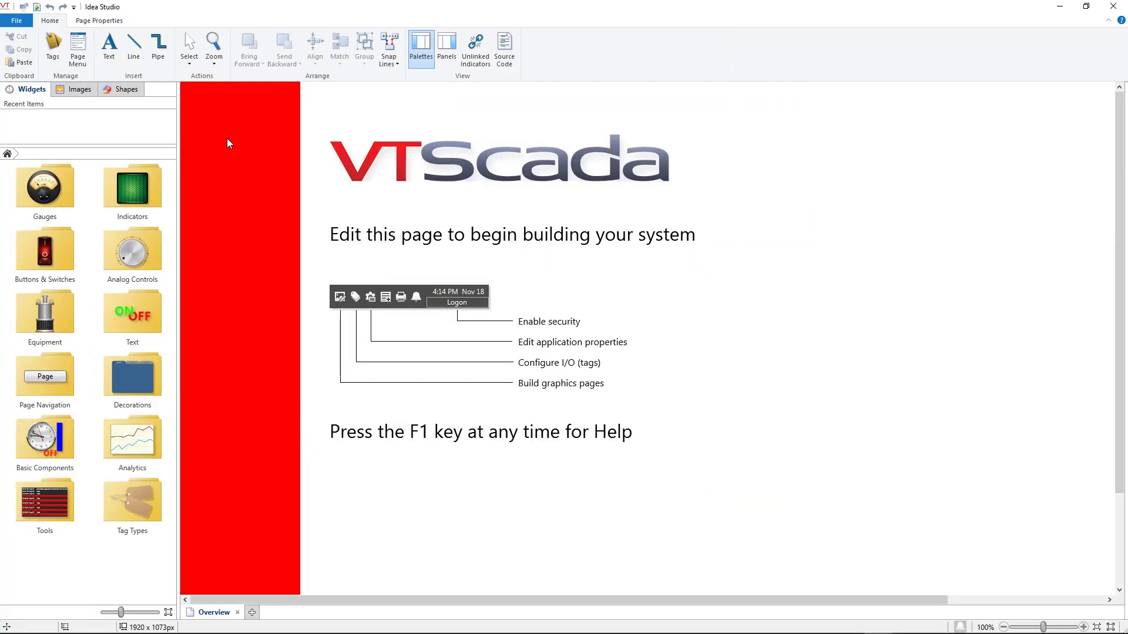
key(ctrl+a)
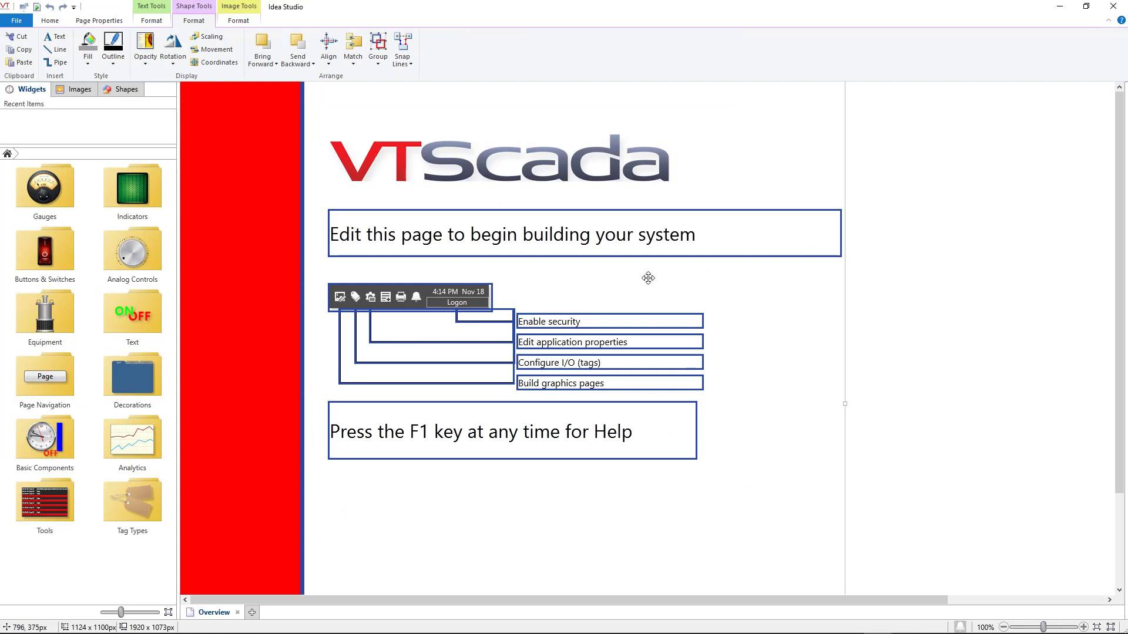
key(Delete)
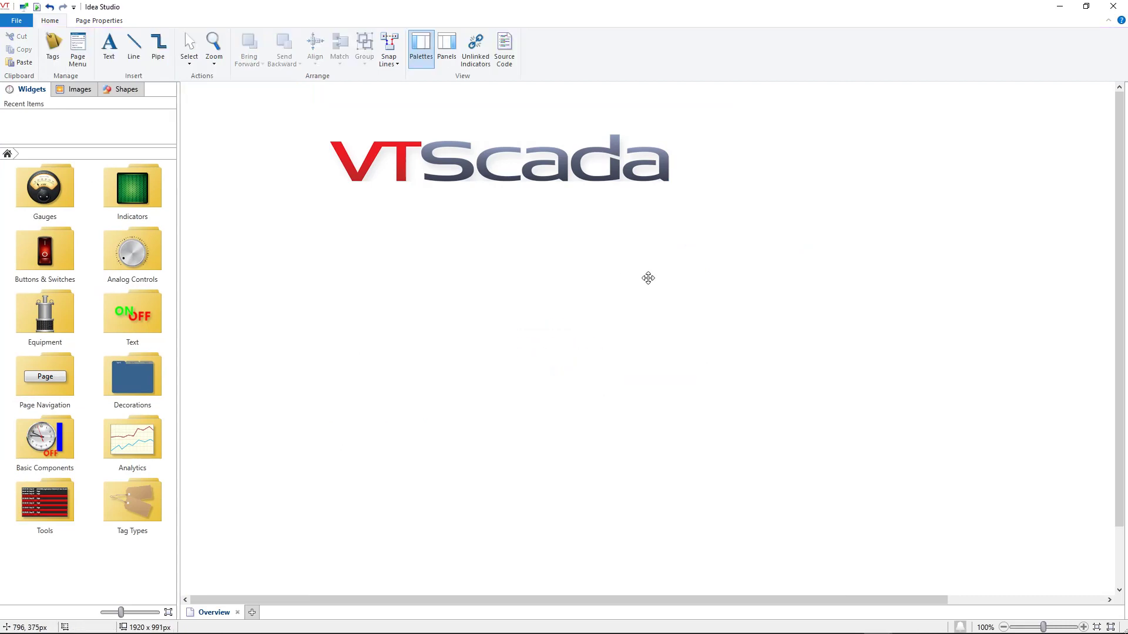
drag(430, 153, 290, 110)
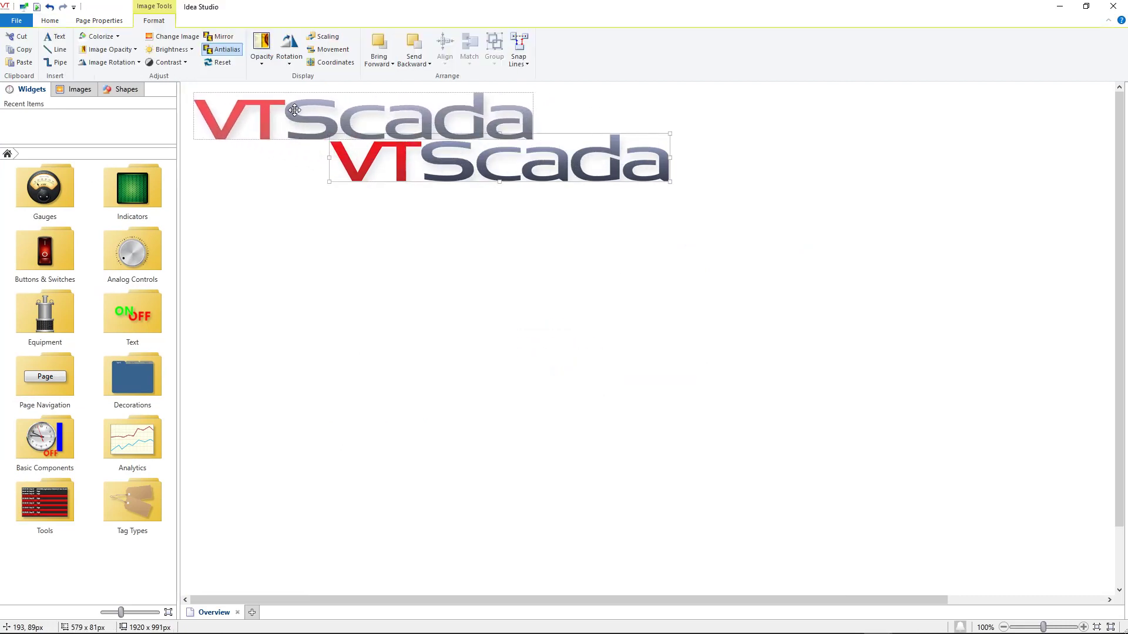
click(458, 292)
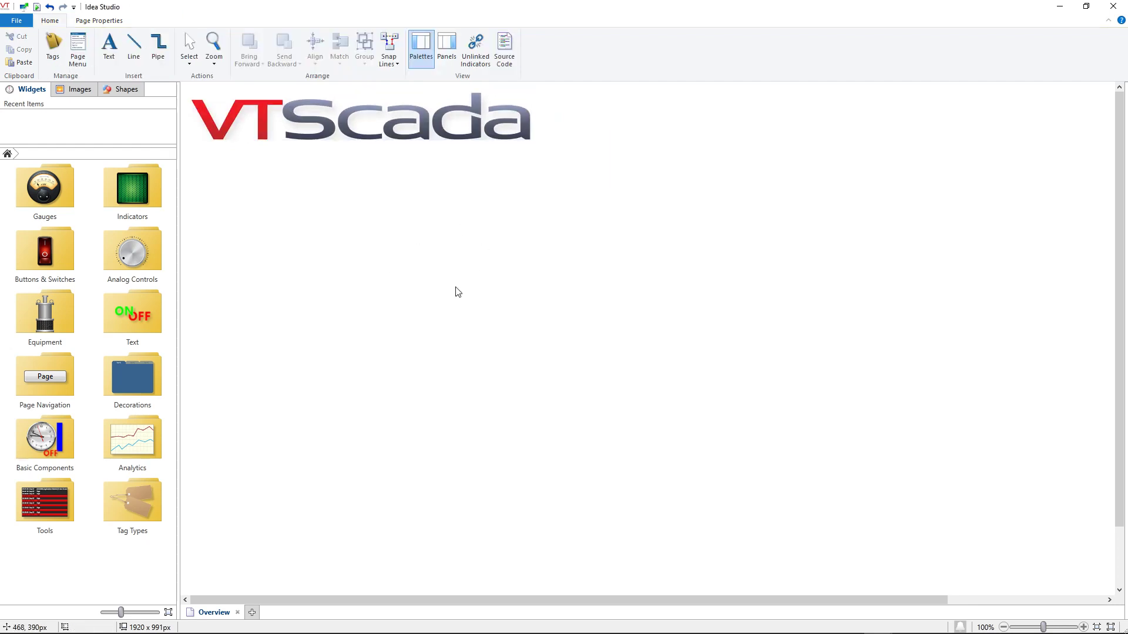
- Place a Draw Text widget for the Sunrise tag on the Overview page, below the logo
click(58, 48)
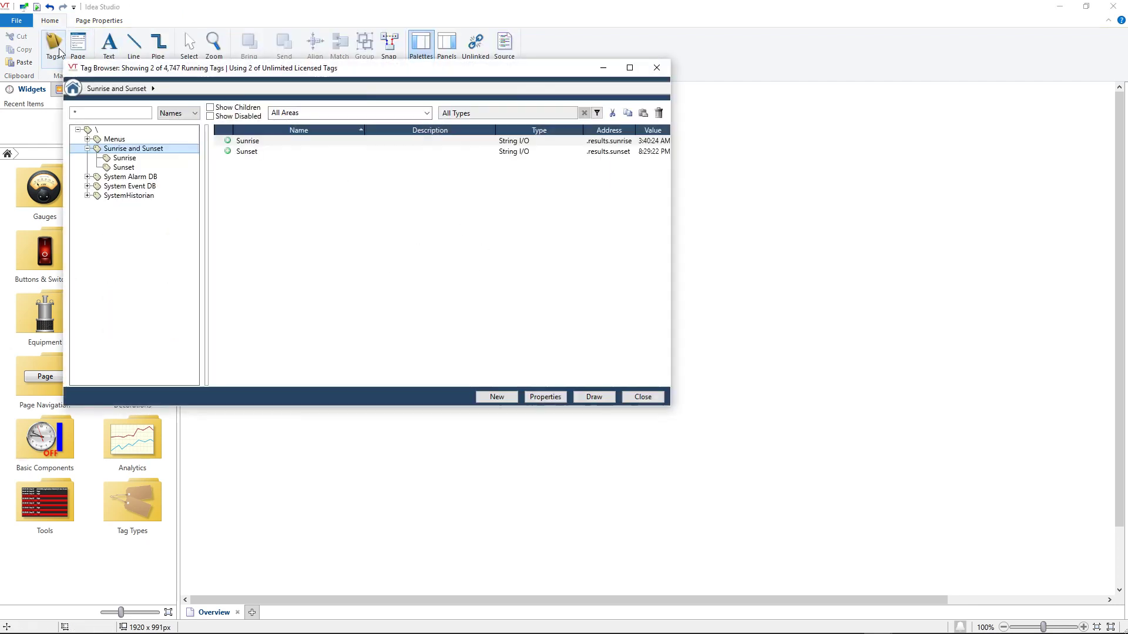
click(360, 144)
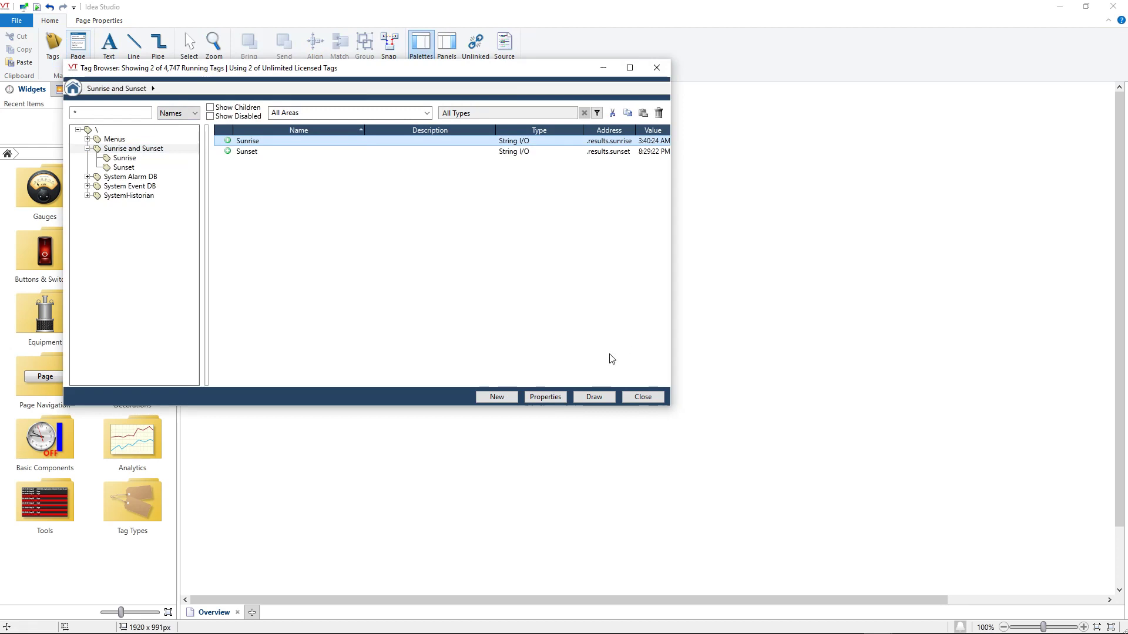
click(598, 396)
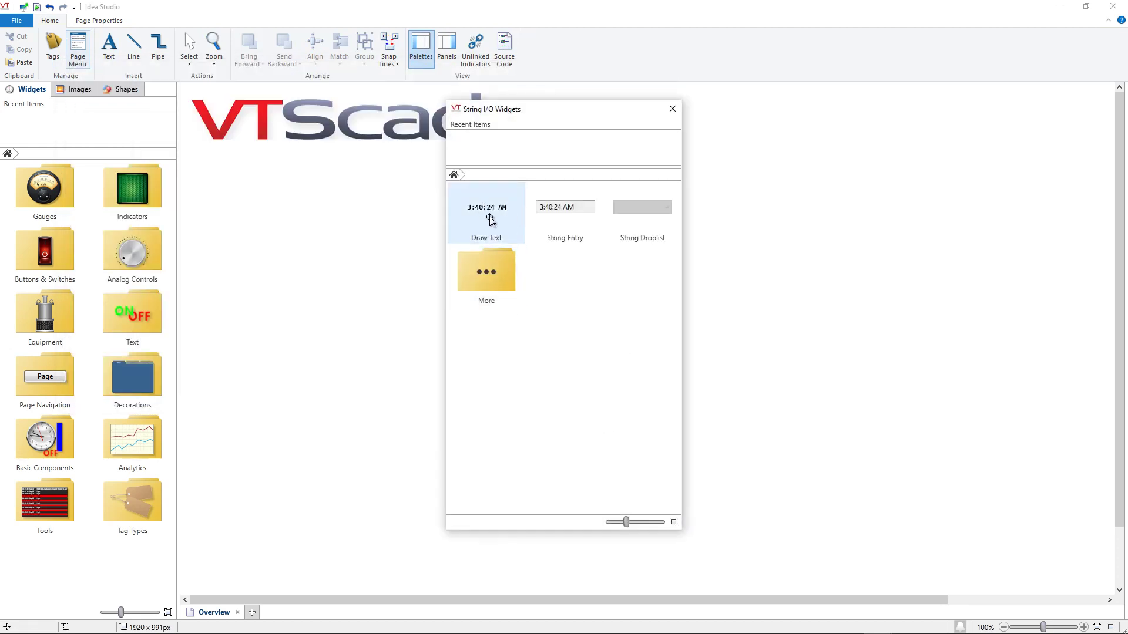
mouse_move(499, 210)
mouse_down()
mouse_move(340, 219)
mouse_move(255, 190)
mouse_up()
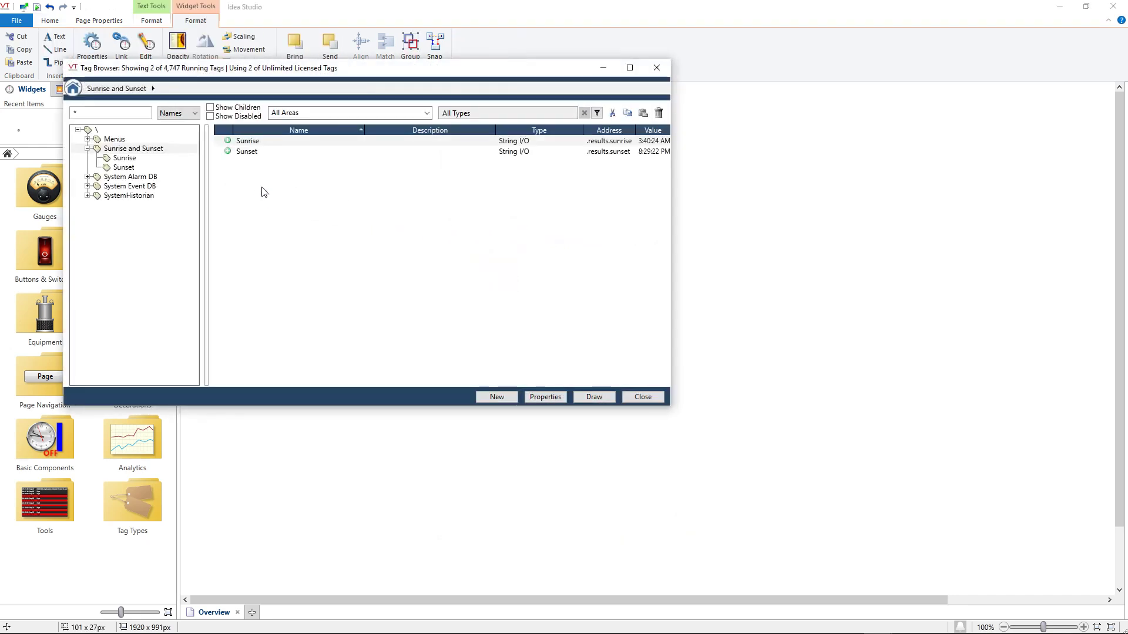
- Place a Draw Text widget for the Sunset tag below the sunrise text and close the tag browser
click(547, 152)
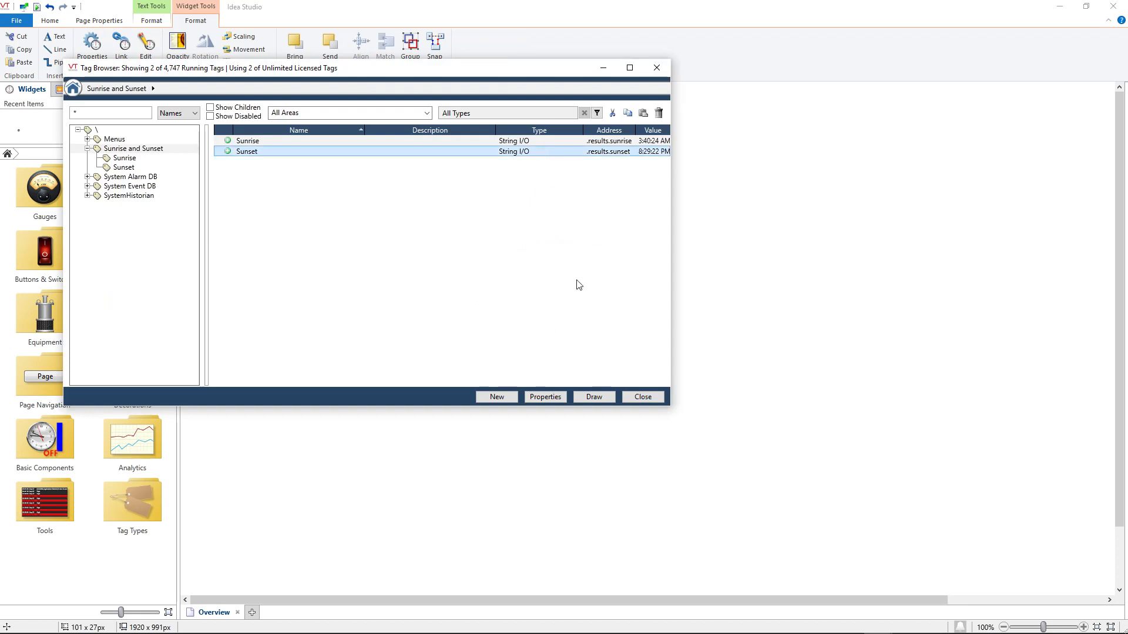
click(593, 398)
mouse_move(486, 210)
mouse_down()
mouse_move(214, 216)
mouse_move(244, 218)
mouse_up()
click(637, 397)
click(645, 397)
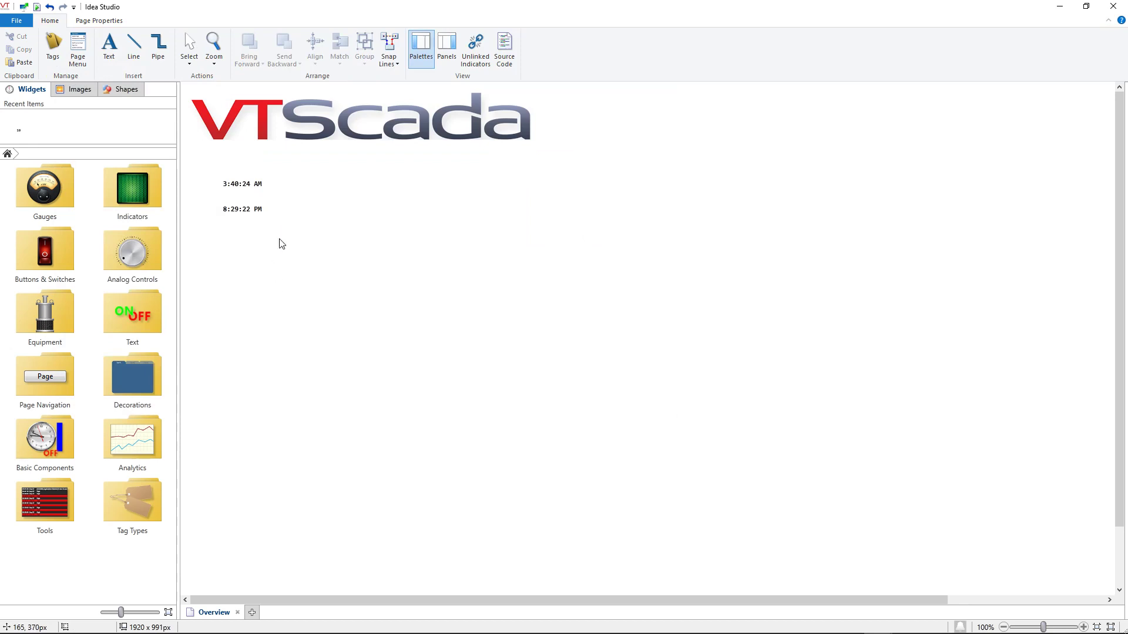
- Leave the Idea Studio and open the Overview page in the running application
click(1114, 6)
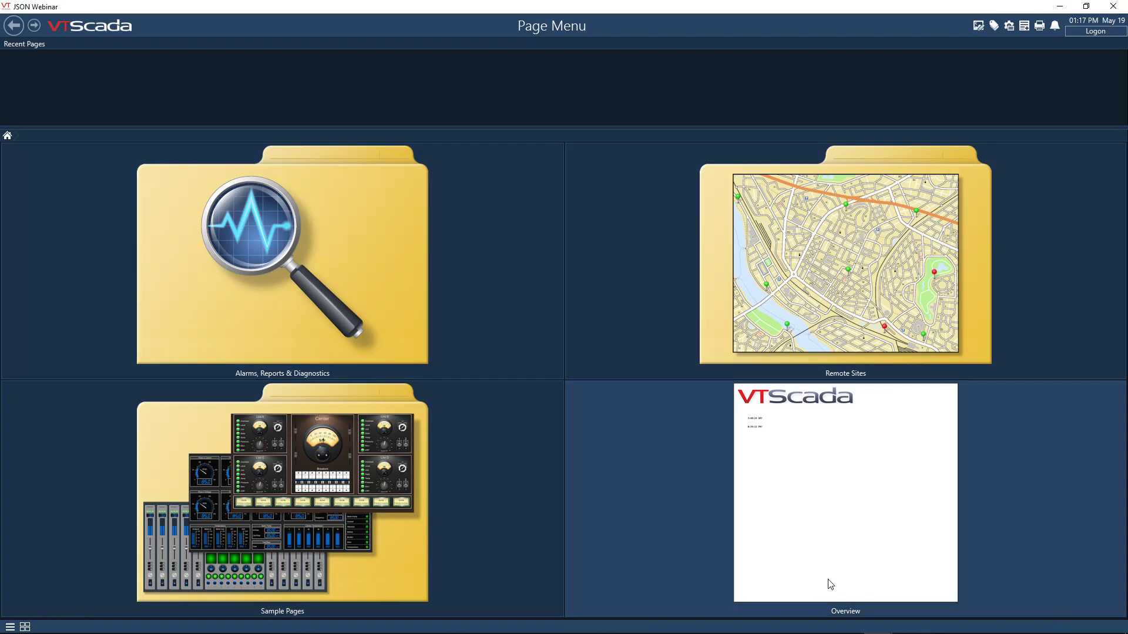
click(835, 551)
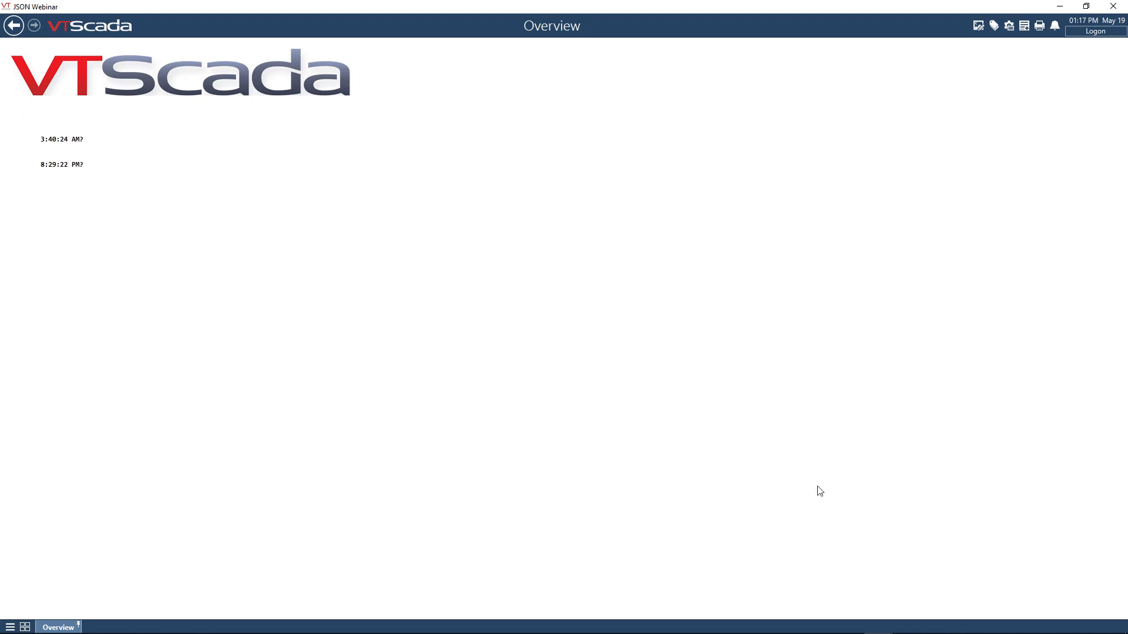
- Create a top-level JSON/XML Driver tag named ISS with the description "JSON Driver for ISS position"
click(994, 27)
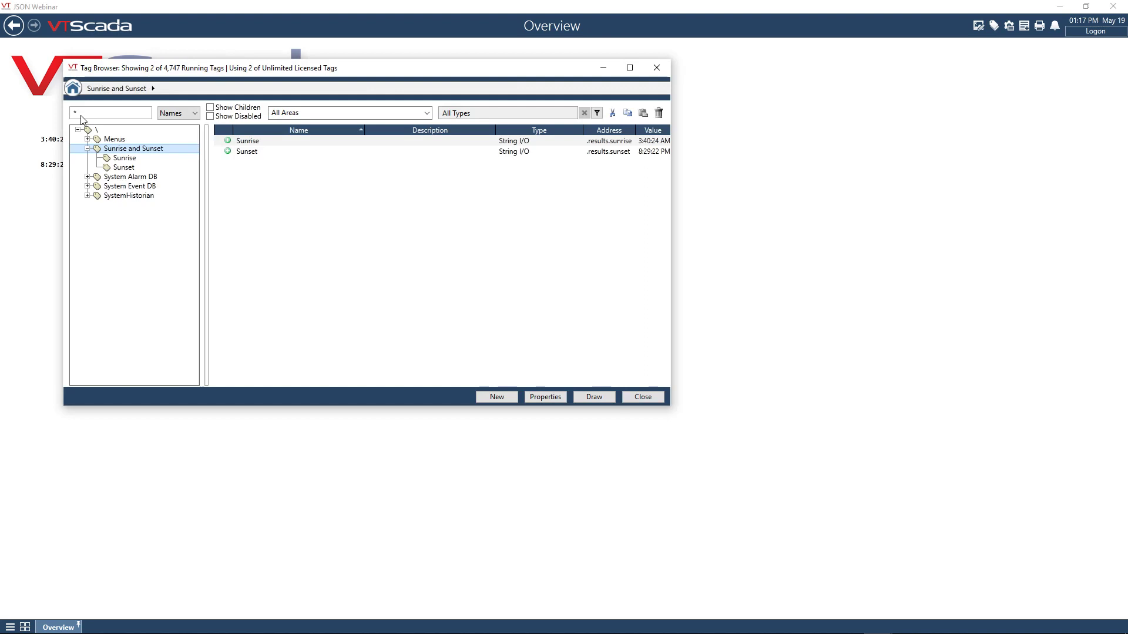
click(97, 131)
click(496, 397)
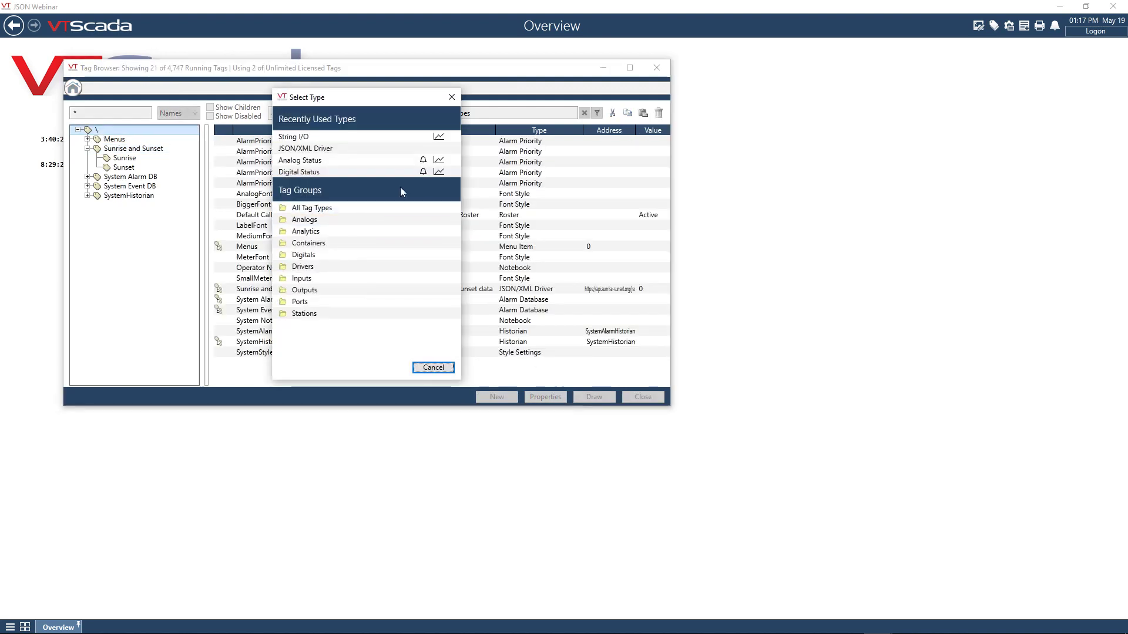
click(372, 150)
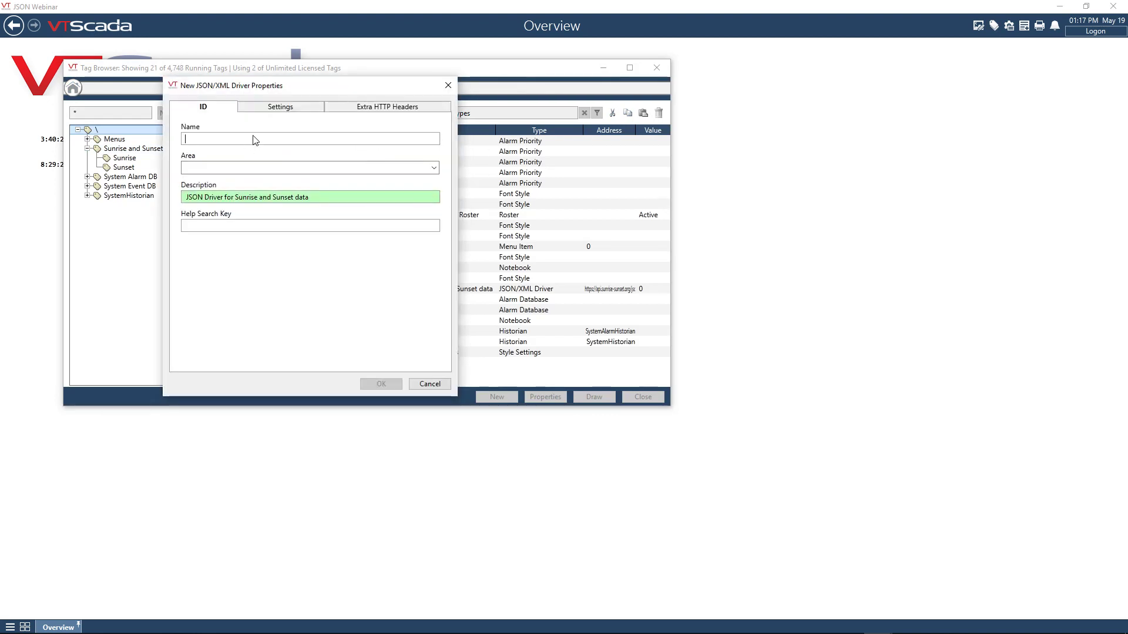
text(ISS)
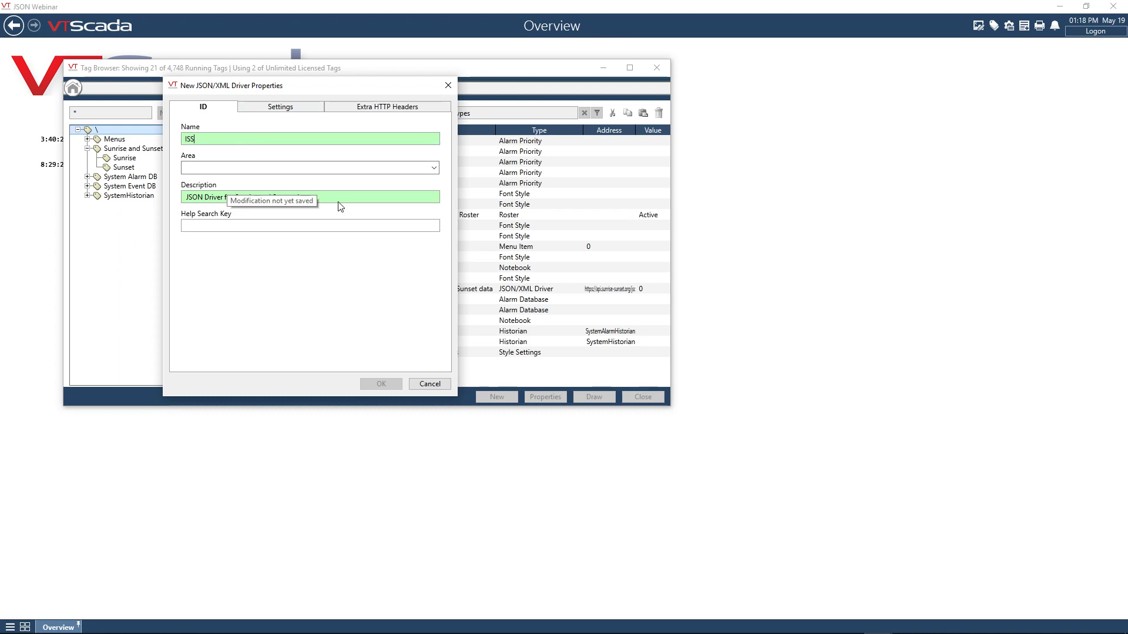
drag(338, 202, 236, 200)
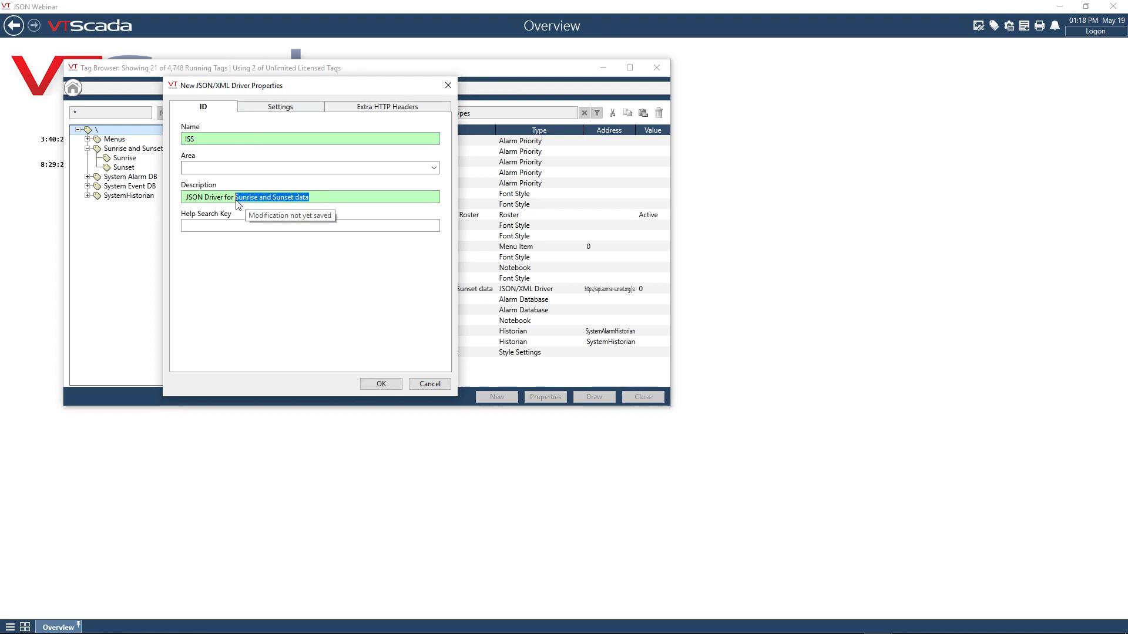
text(ISS position)
click(265, 111)
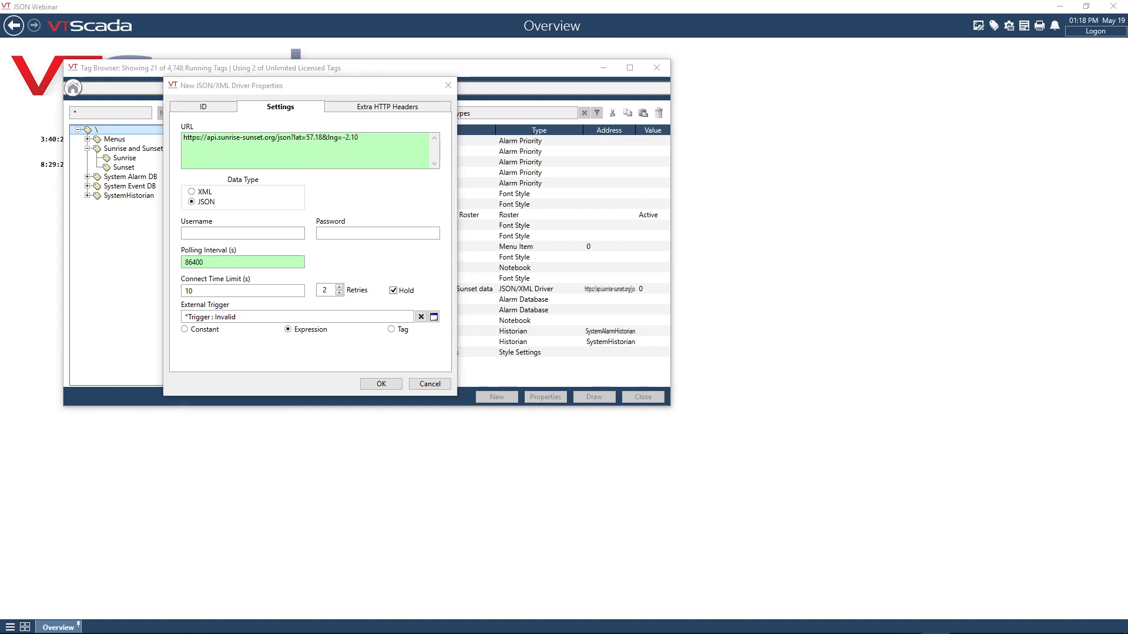
click(393, 143)
text(http://api.open-notify.org/iss-now.json)
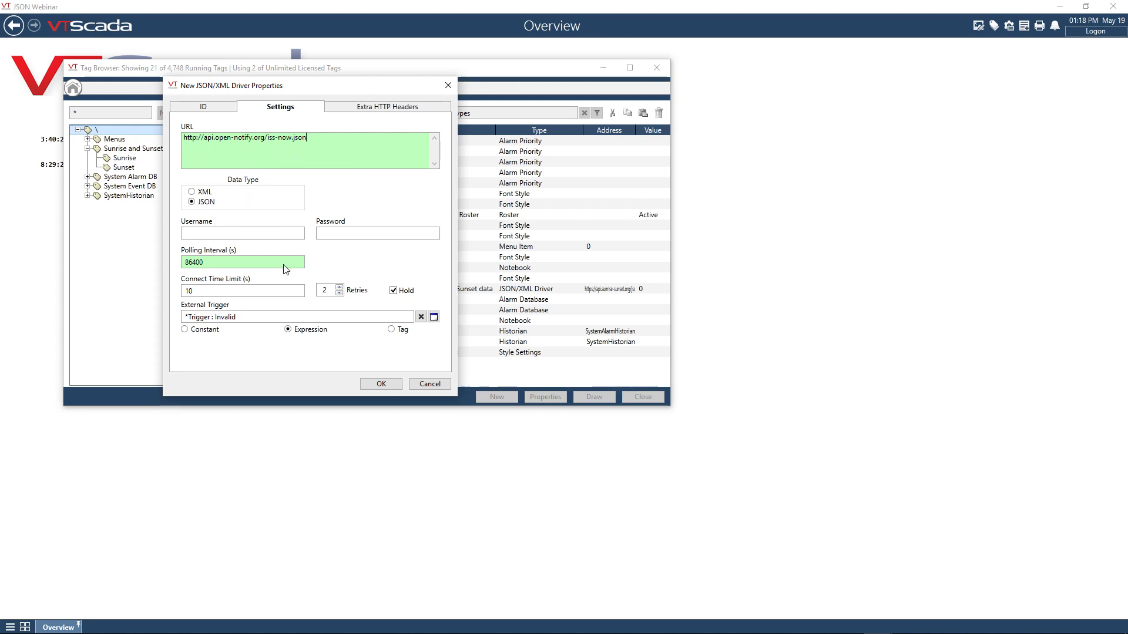
double_click(256, 262)
text(5)
click(388, 388)
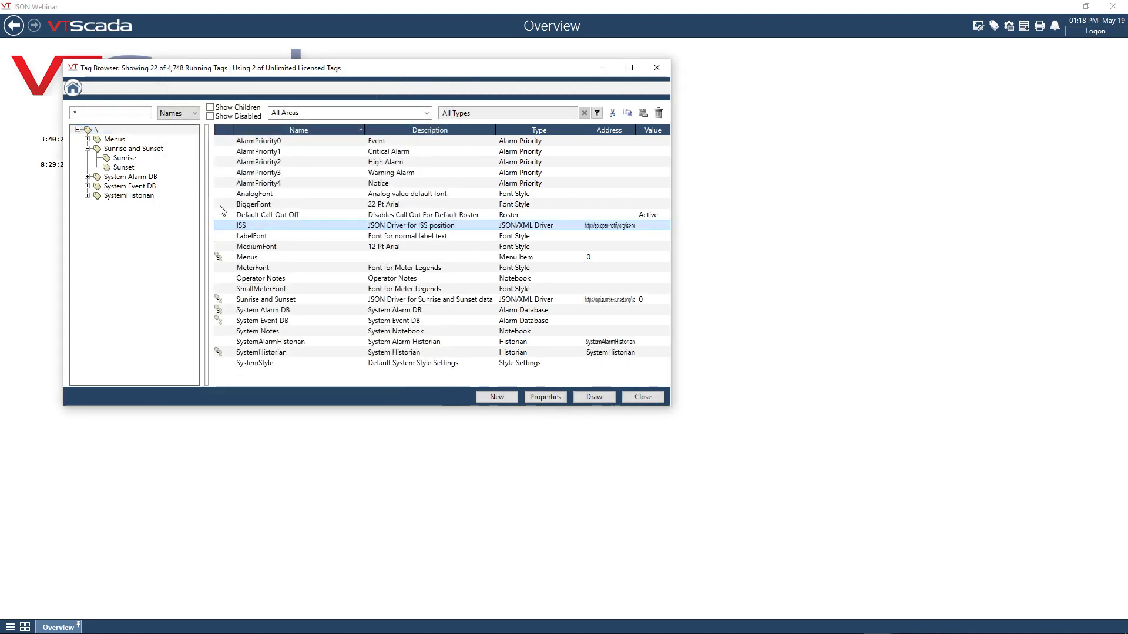
- Add an Analog Status child tag named Lat under the ISS driver
right_click(242, 229)
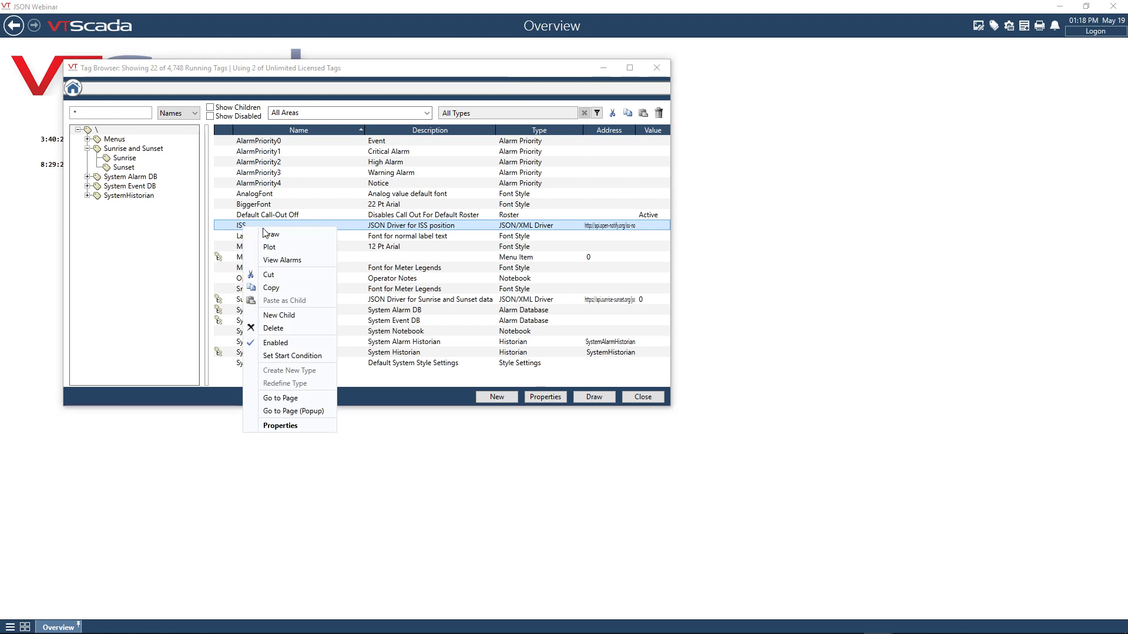
click(290, 315)
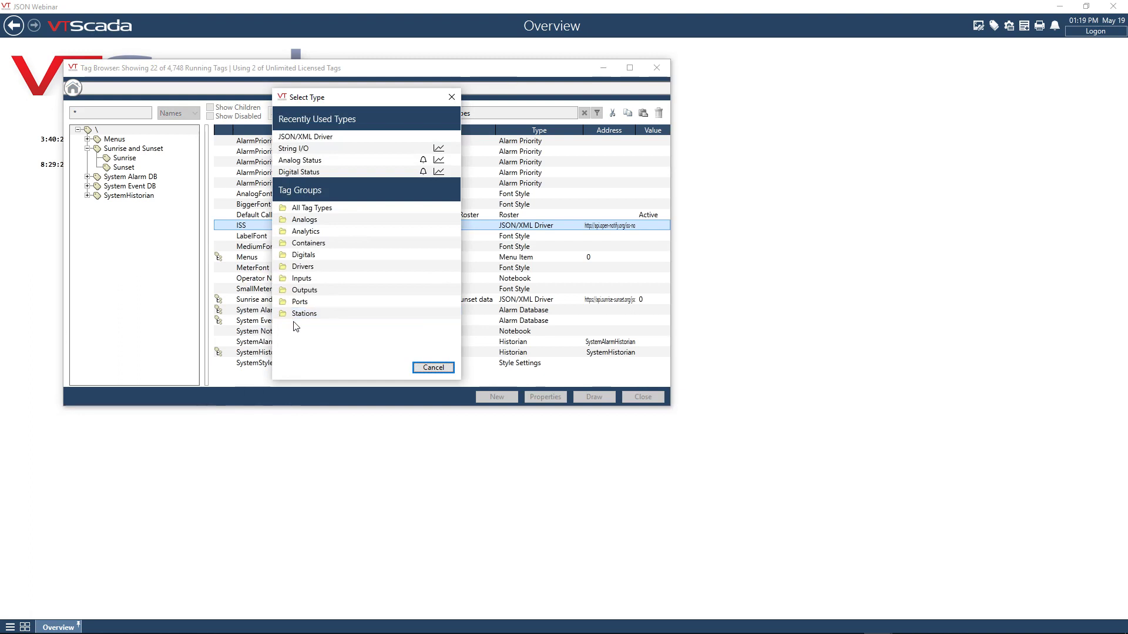
click(328, 161)
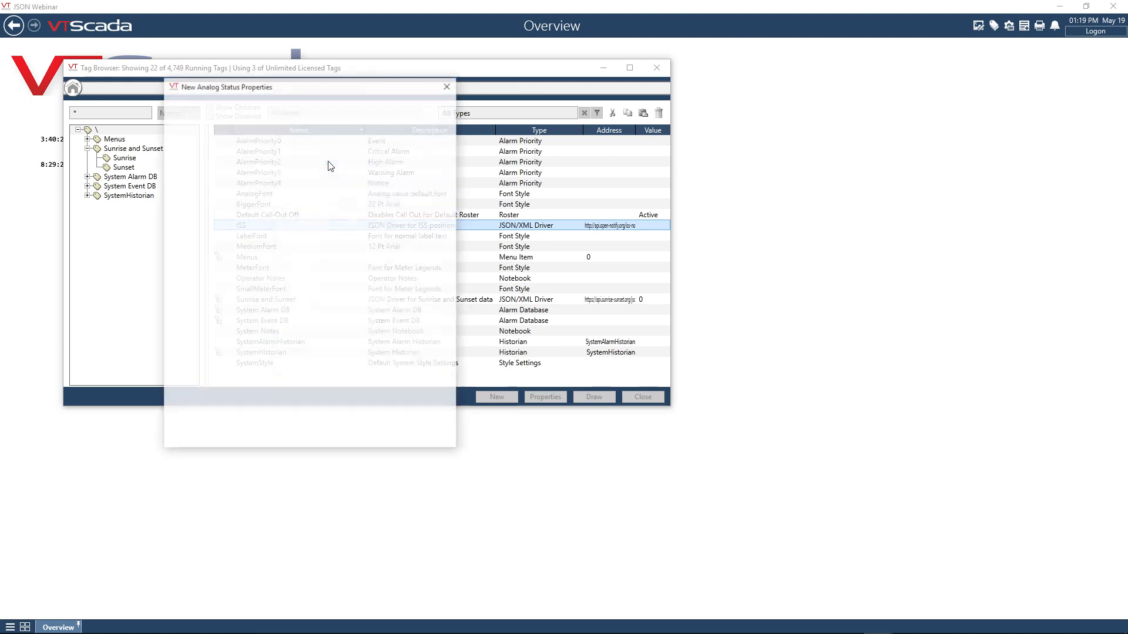
text(Lat)
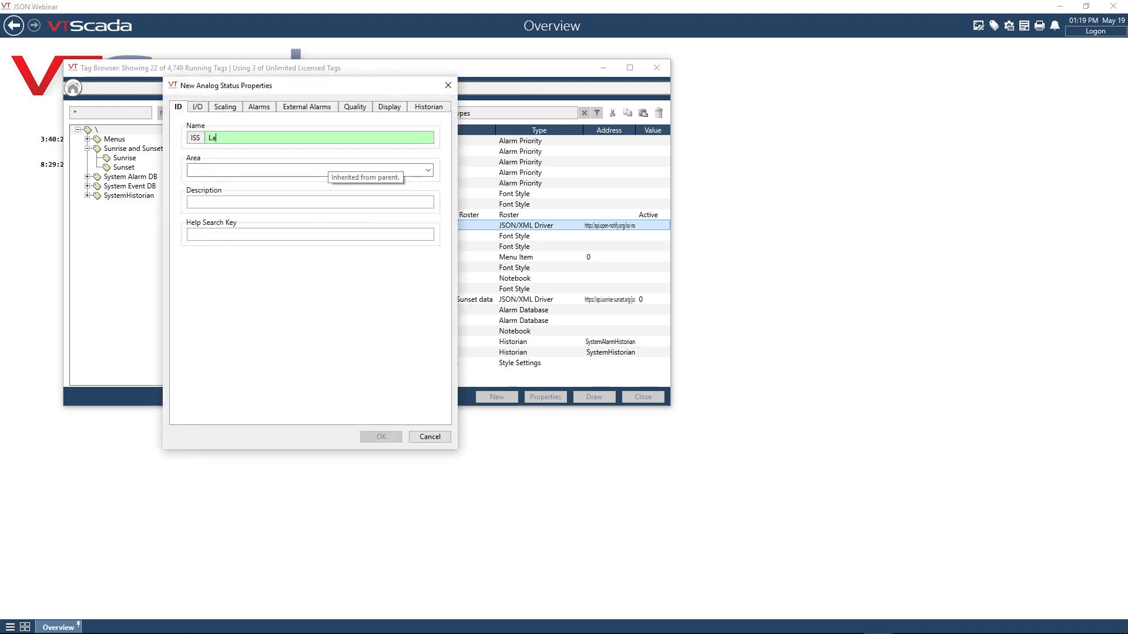
- Set the Lat tag's I/O address to .iss_position.latitude from the driver's JSON data
click(198, 106)
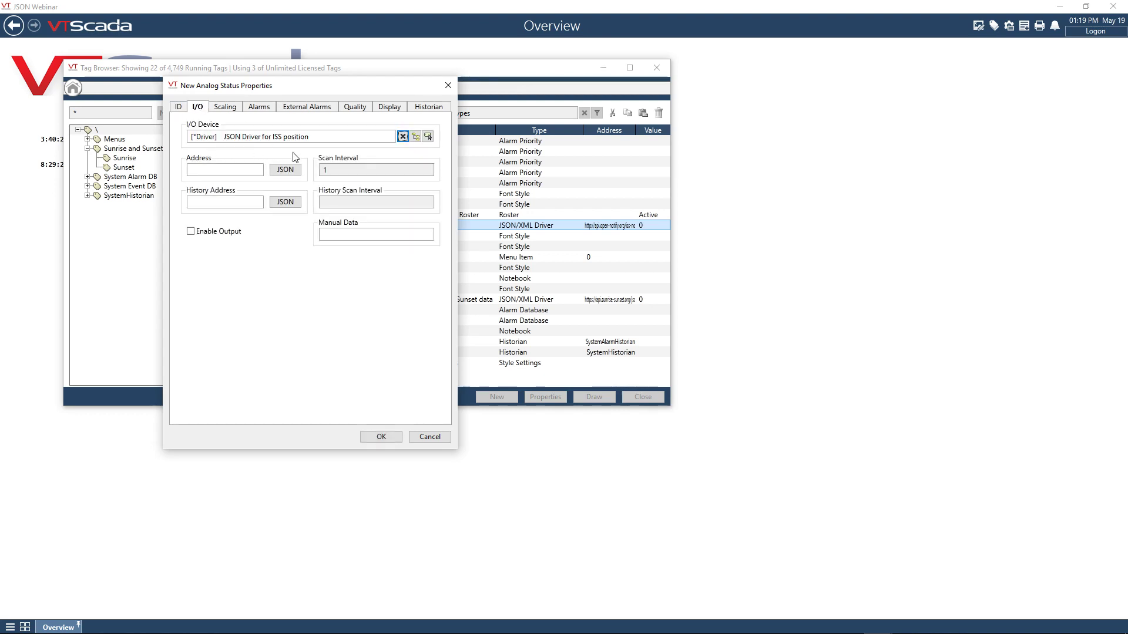
click(286, 170)
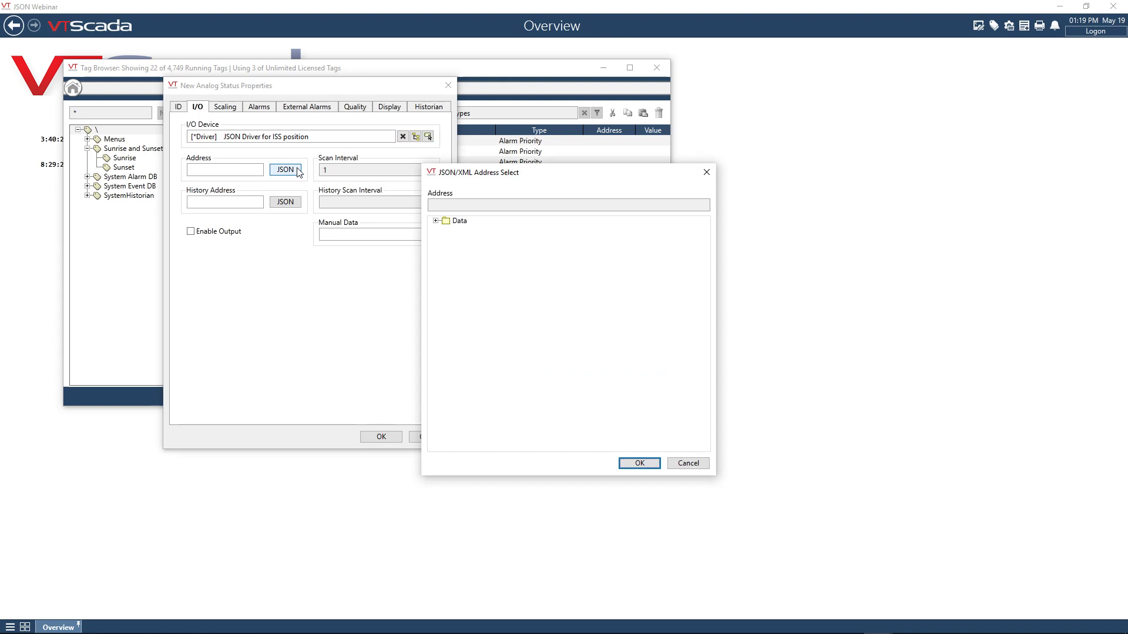
click(436, 221)
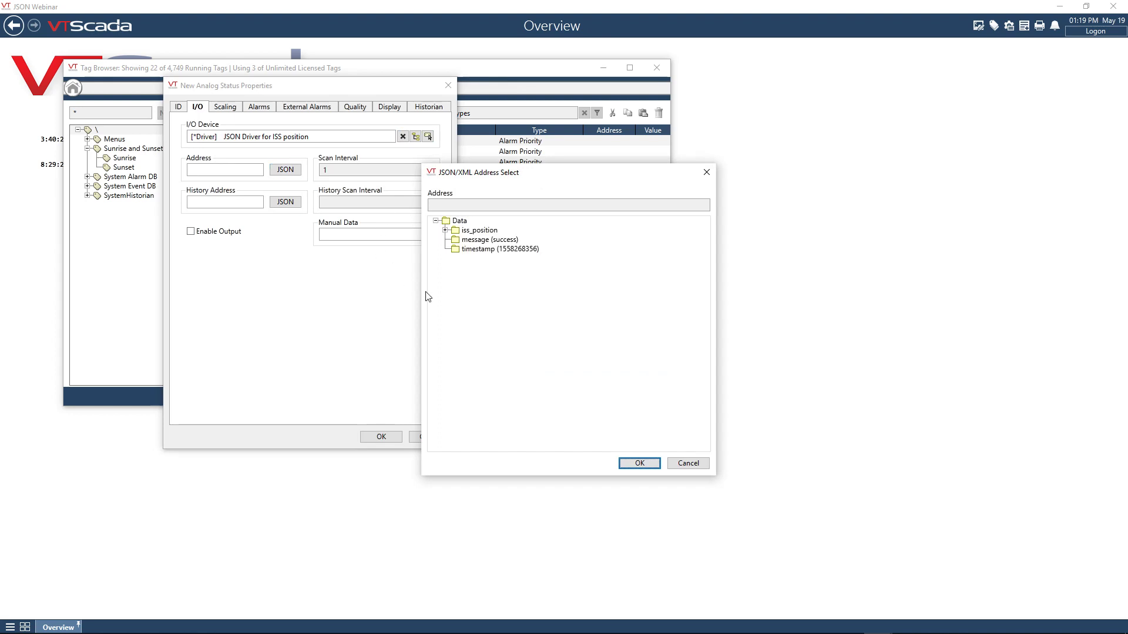
click(445, 230)
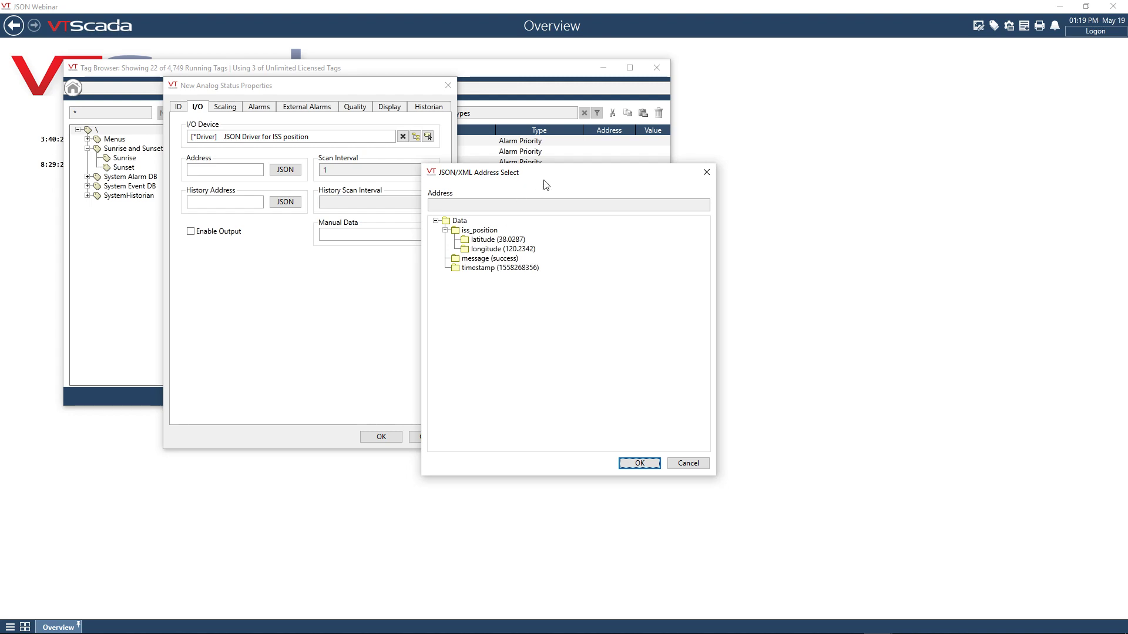
drag(549, 176, 590, 177)
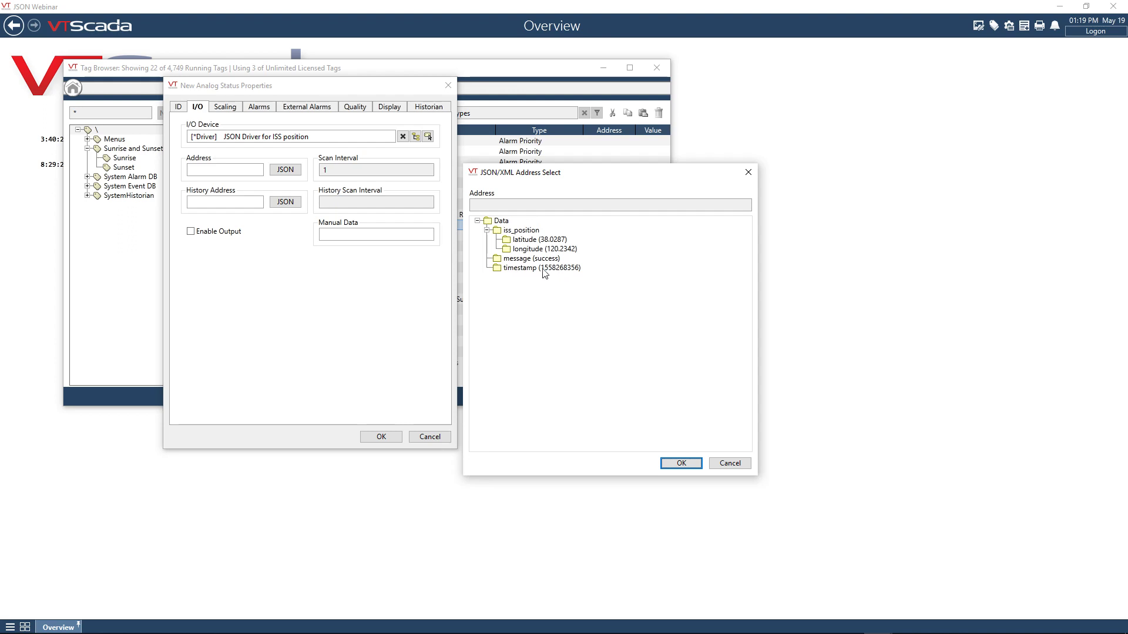
click(527, 241)
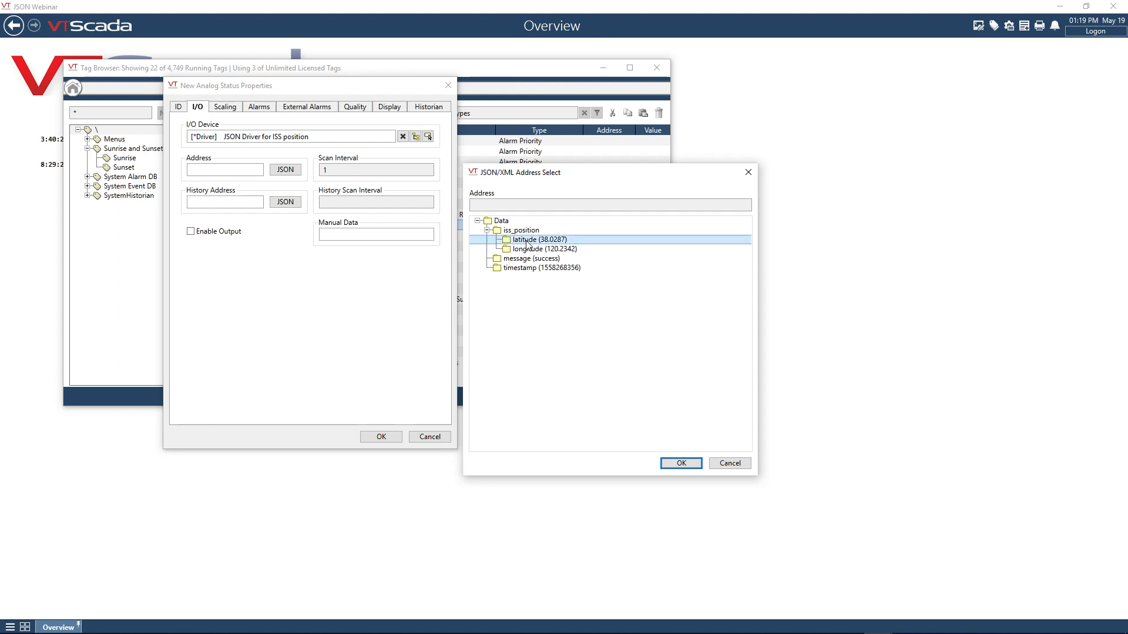
click(681, 463)
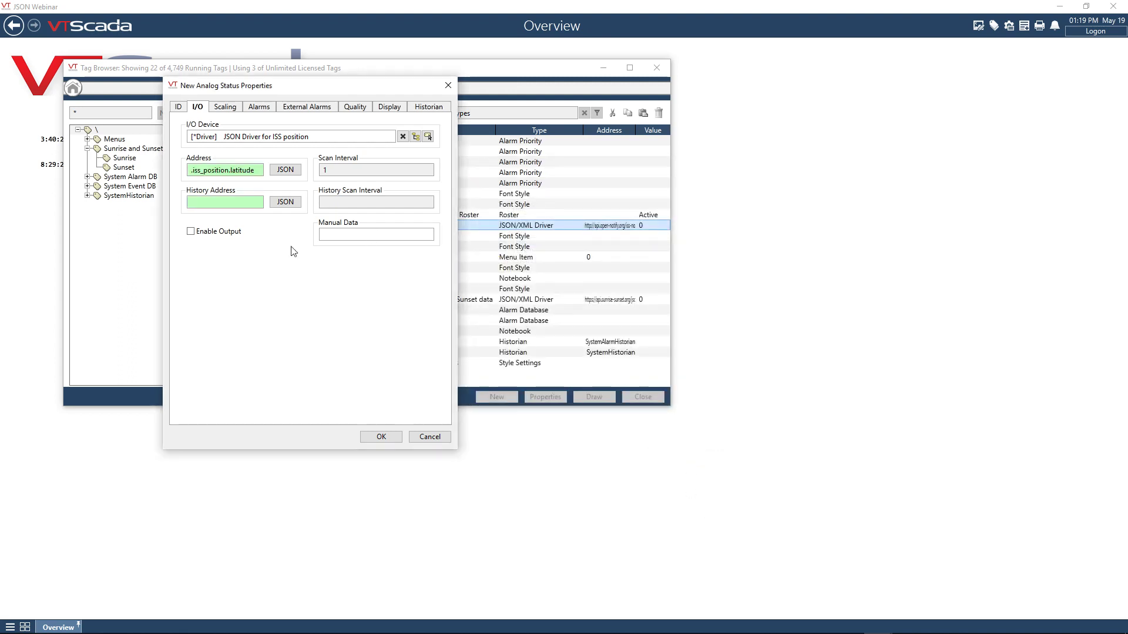
- Set the Lat tag's unscaled process data maximum to 100, save it, and widen the tag browser
click(225, 107)
click(272, 171)
drag(273, 172, 233, 172)
text(100)
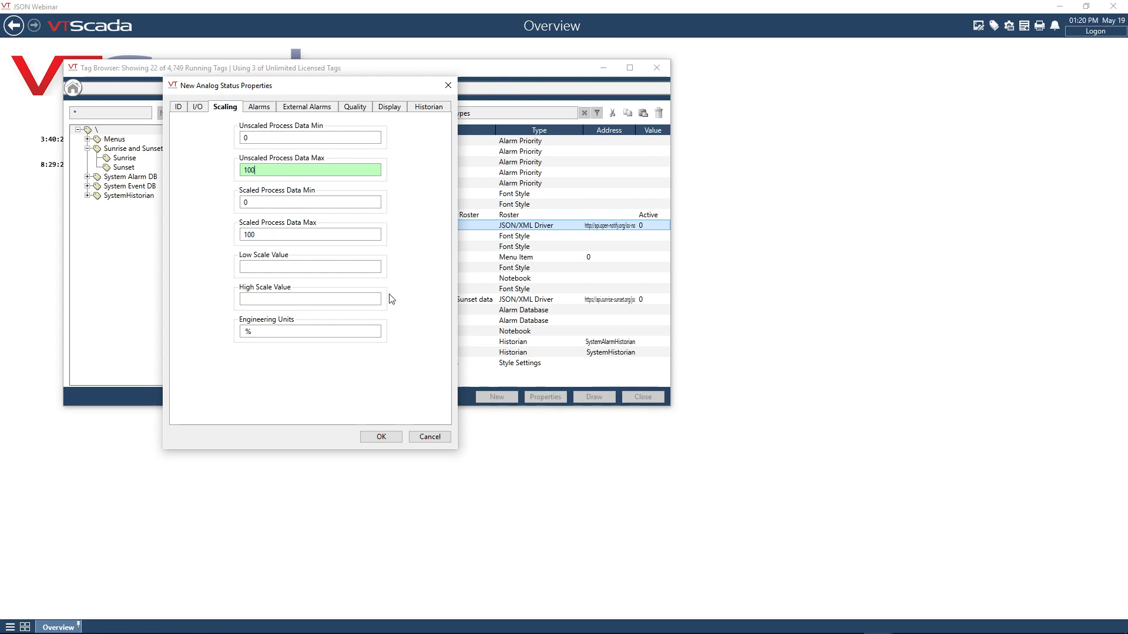
click(386, 438)
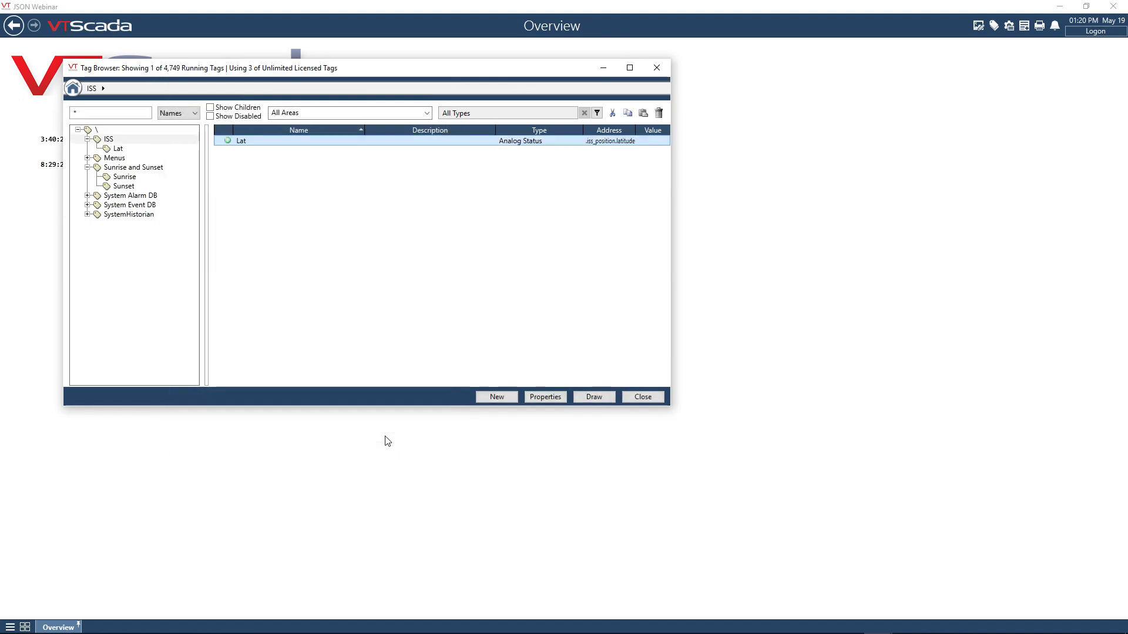
drag(671, 141, 711, 142)
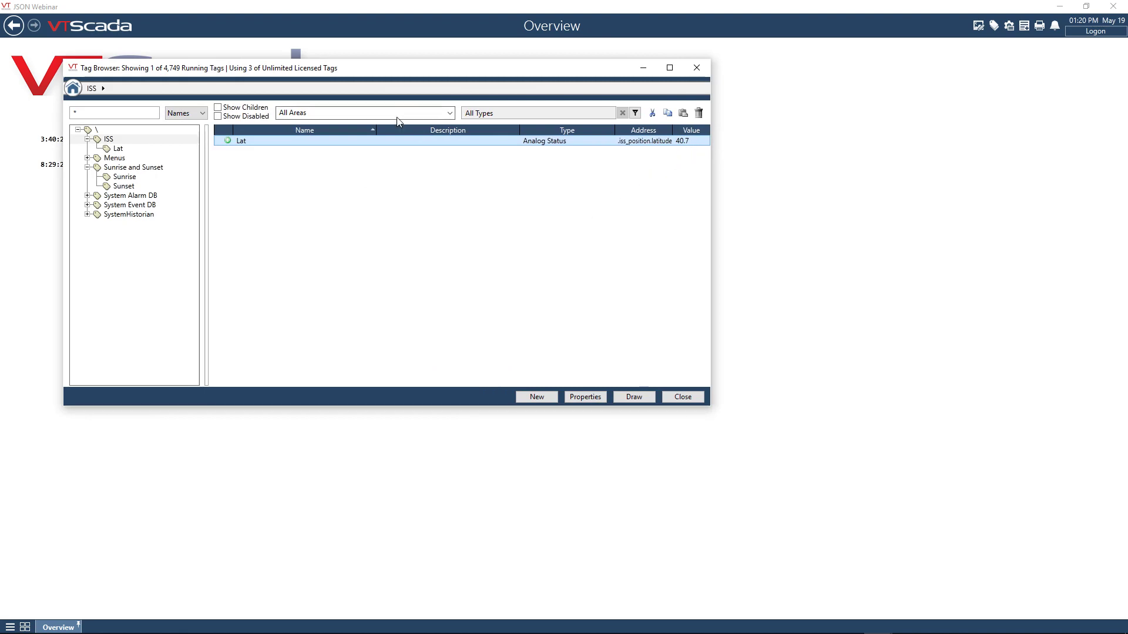
- Copy the Lat tag and paste it as a child of ISS under the new name Lon
right_click(388, 140)
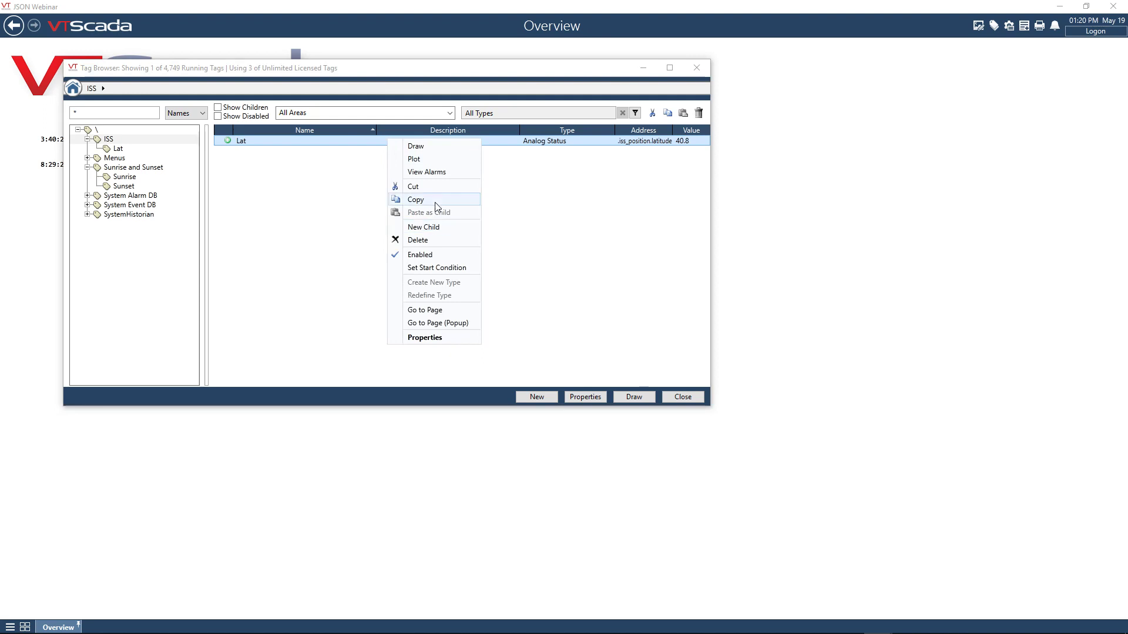
click(378, 207)
right_click(114, 142)
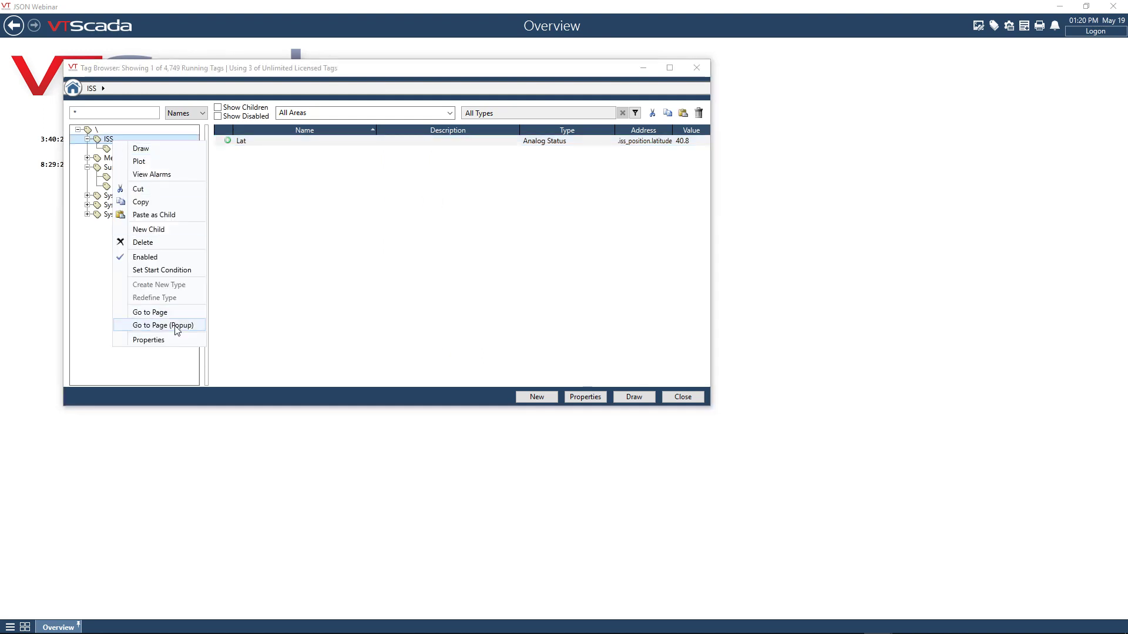
click(165, 215)
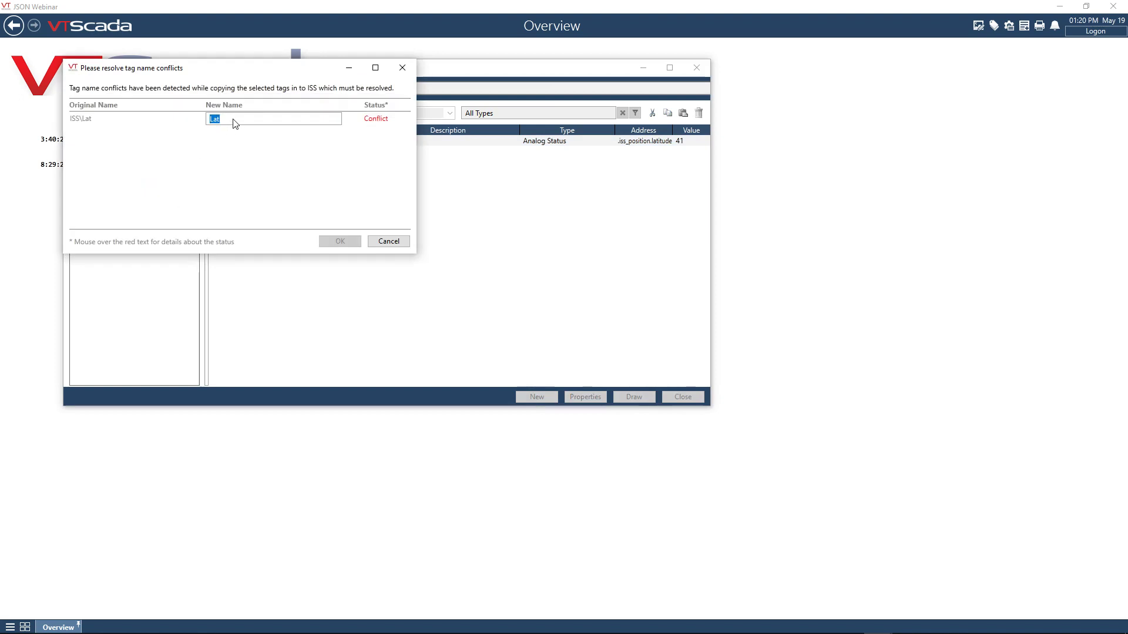
text(Lon)
key(Tab)
click(340, 242)
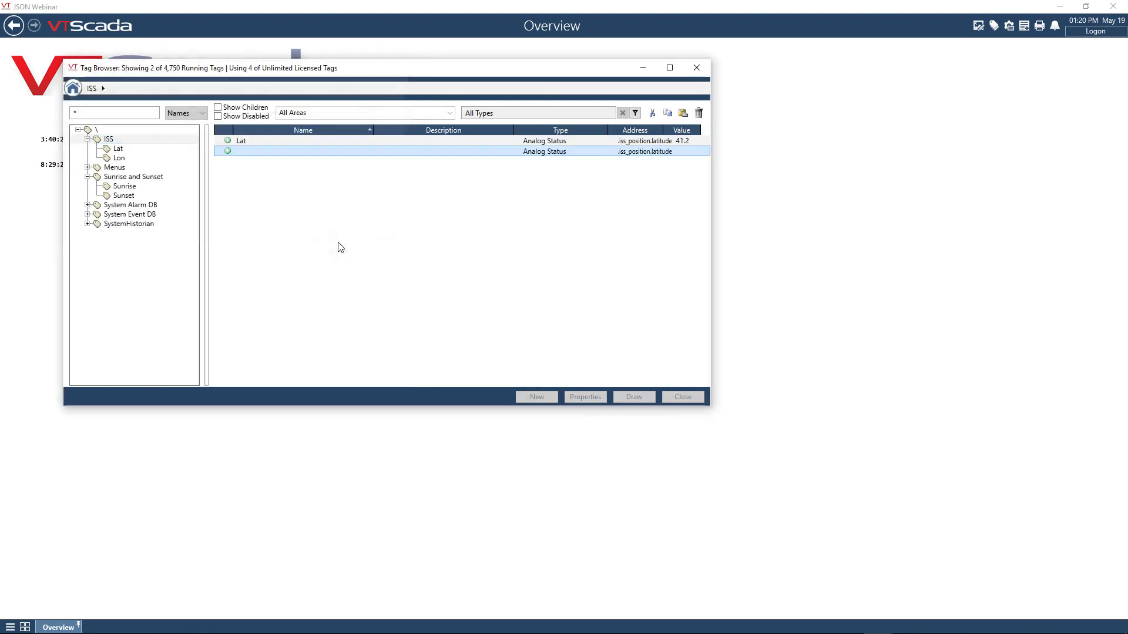
- Set the Lon tag's I/O address to .iss_position.longitude, save it, and widen the tag browser
right_click(597, 157)
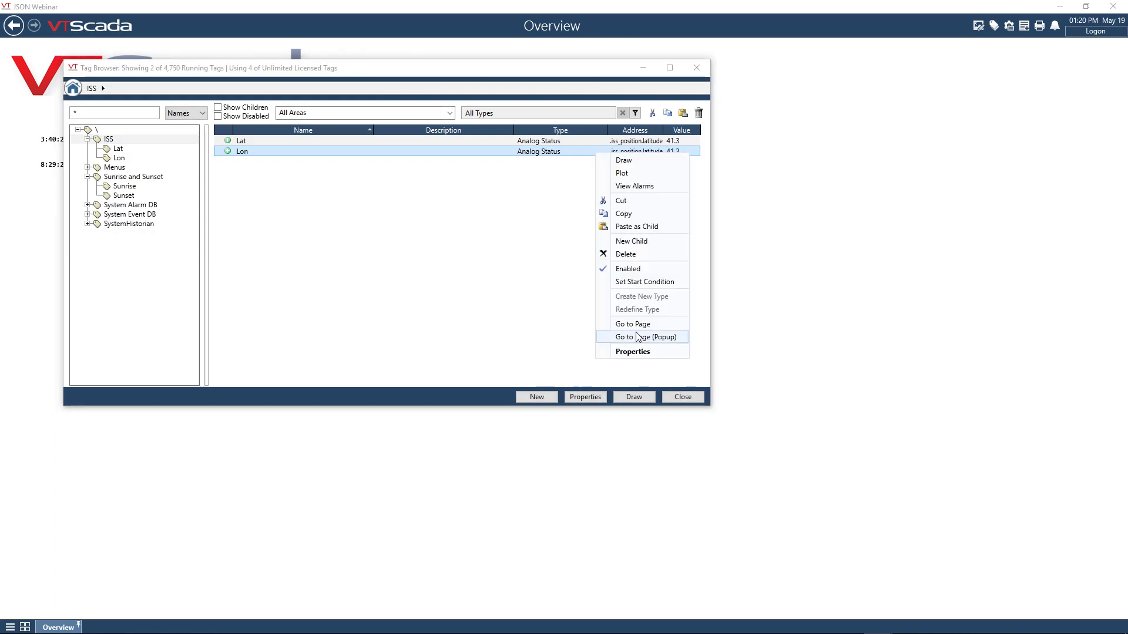
click(634, 351)
click(197, 107)
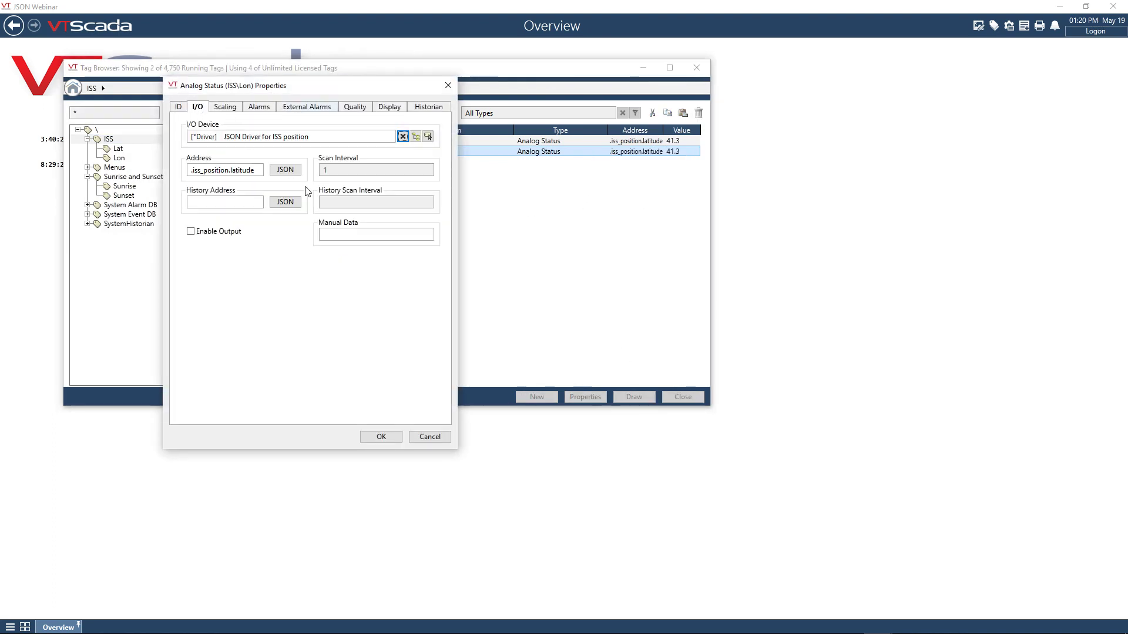
click(285, 170)
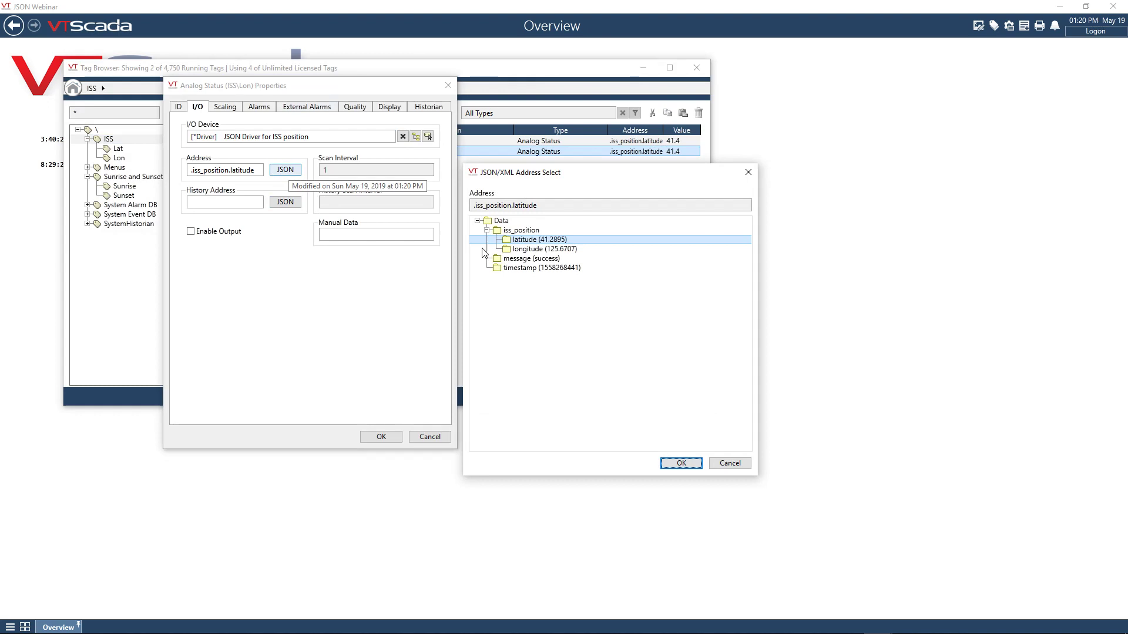
click(539, 249)
click(681, 463)
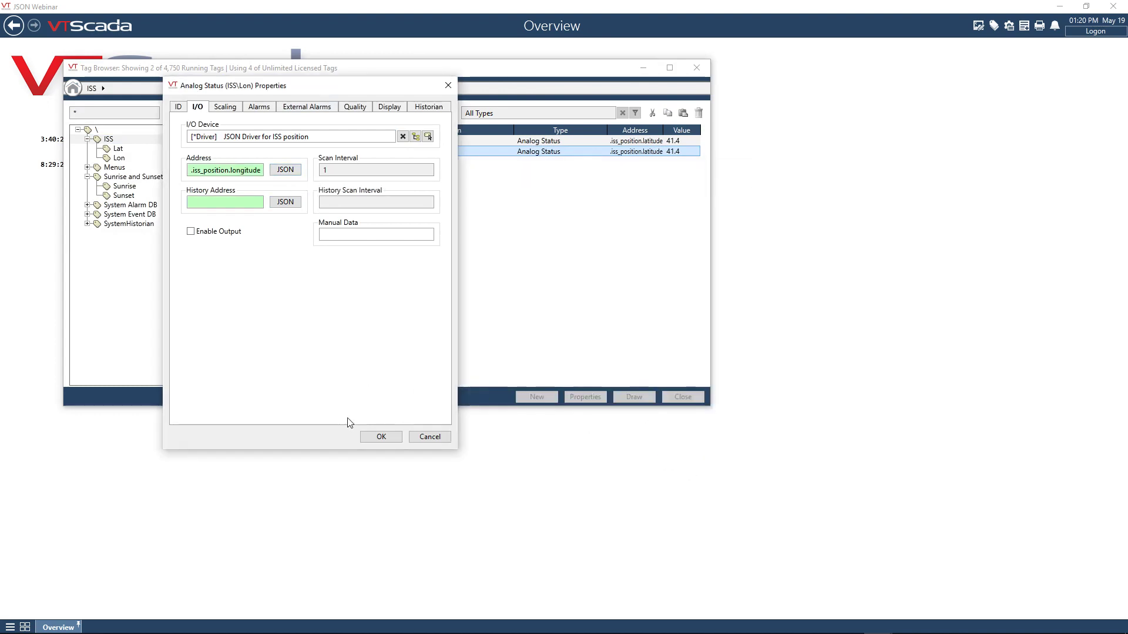
click(376, 438)
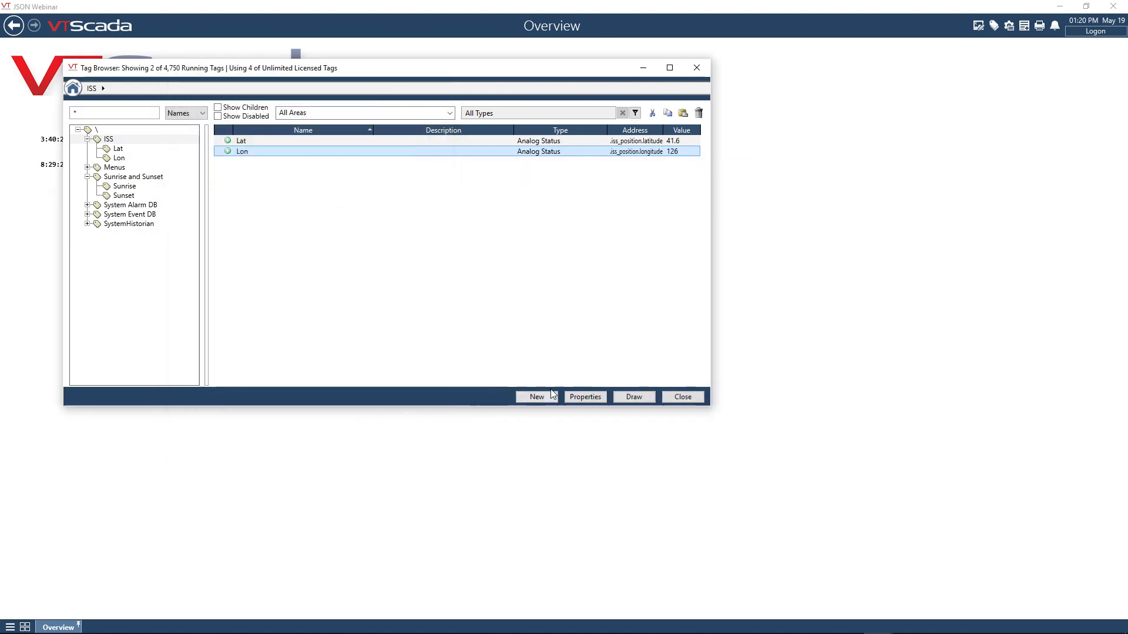
drag(717, 265, 735, 260)
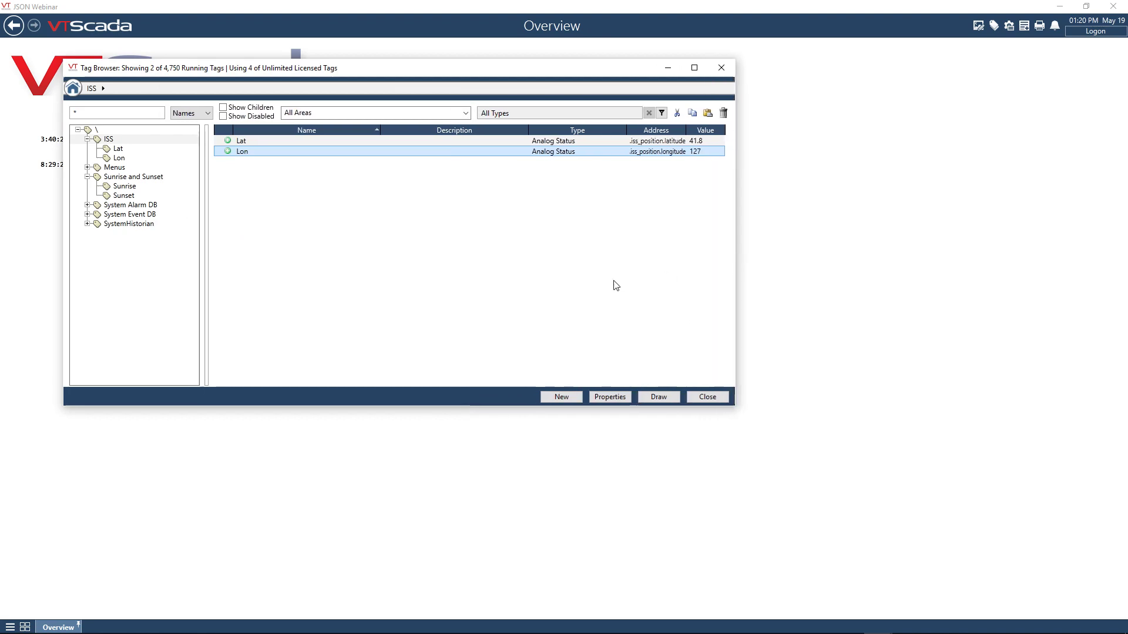
- Draw the Lon tag on the Overview page as an LCD 5x7 Matrix gauge, placing it beside the sunrise and sunset times
click(658, 396)
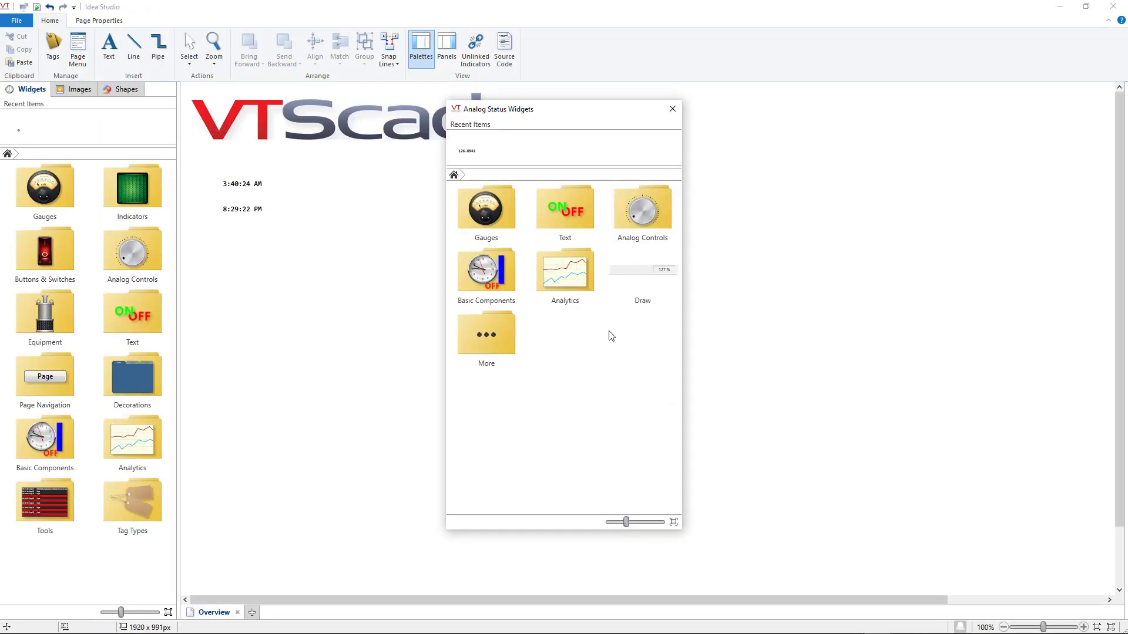
click(506, 222)
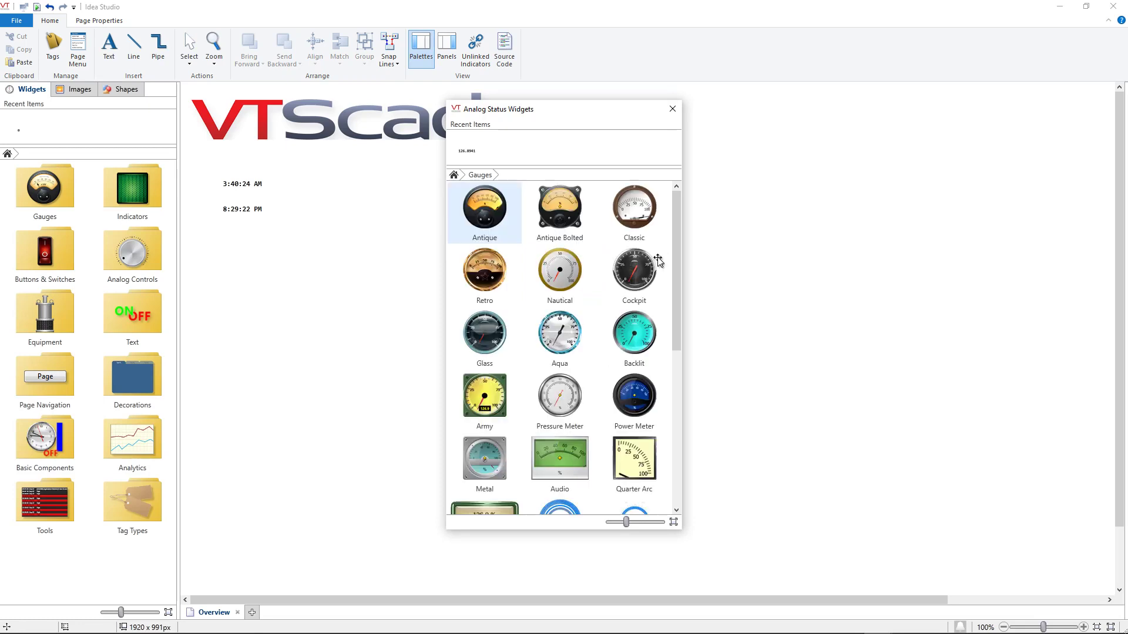
drag(676, 262, 679, 468)
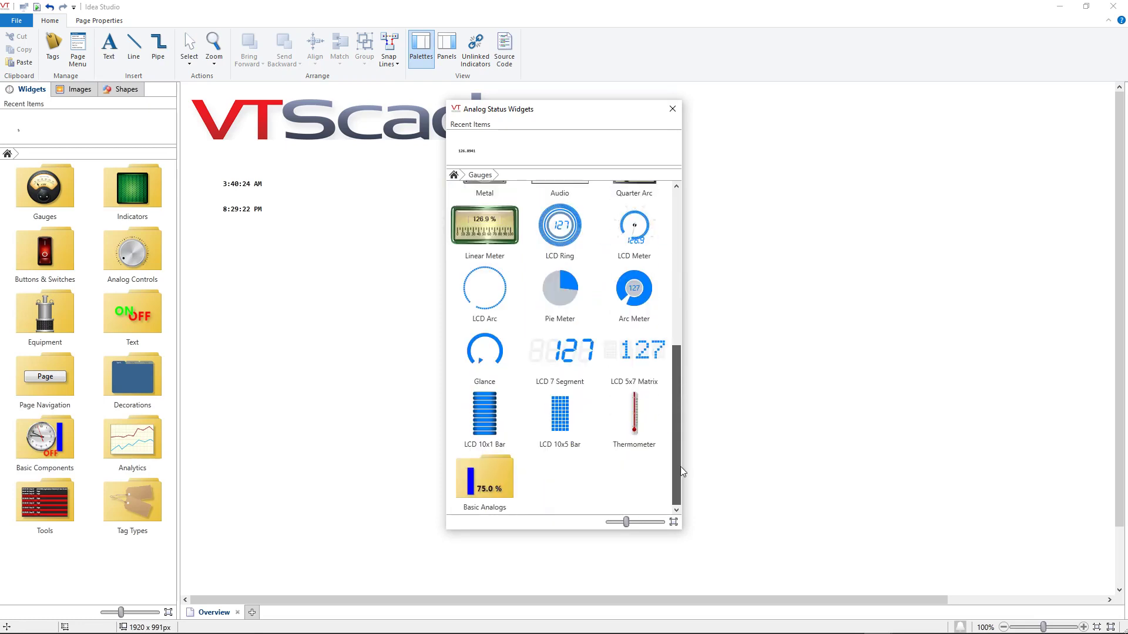
drag(640, 348, 409, 183)
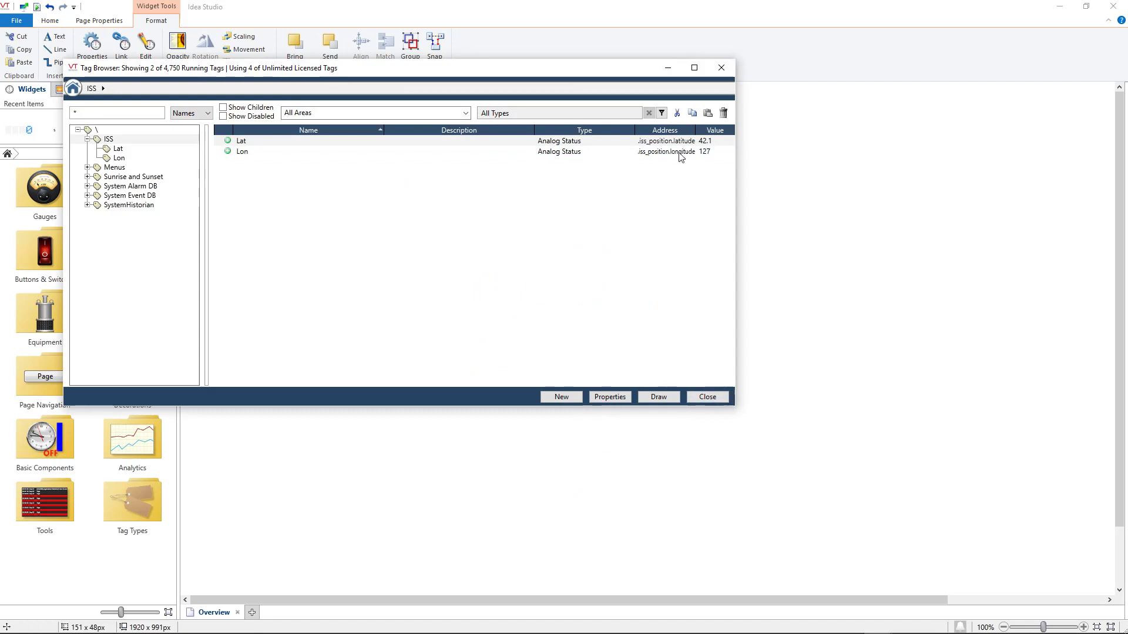
- Draw the Lat tag as an LCD 5x7 Matrix gauge below the Lon gauge, and return to the running Overview page
click(676, 143)
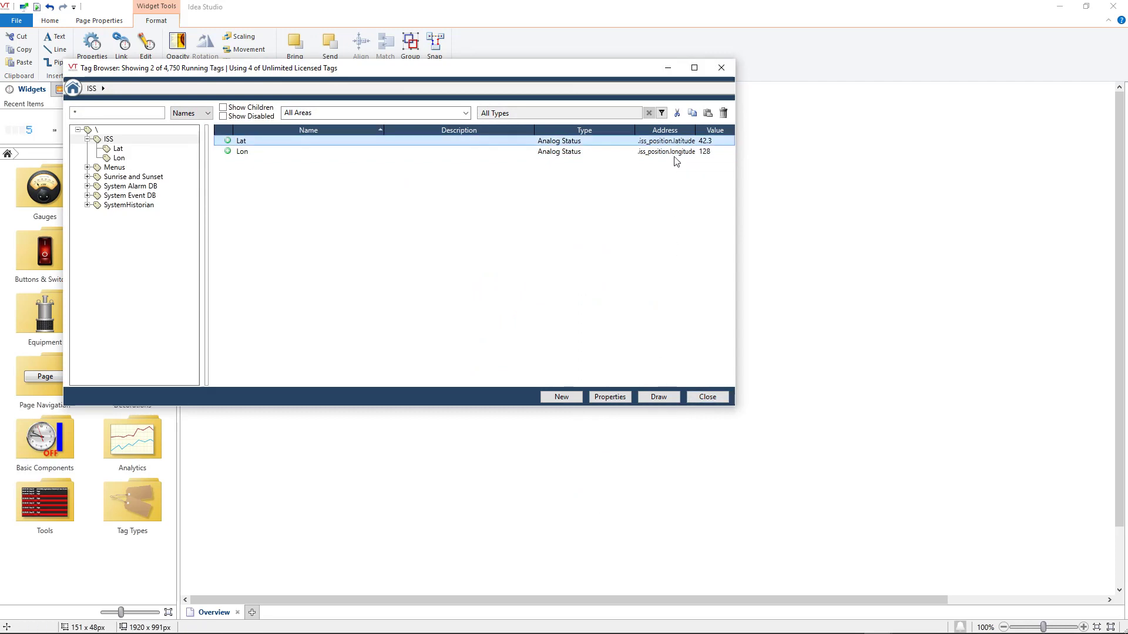
click(673, 395)
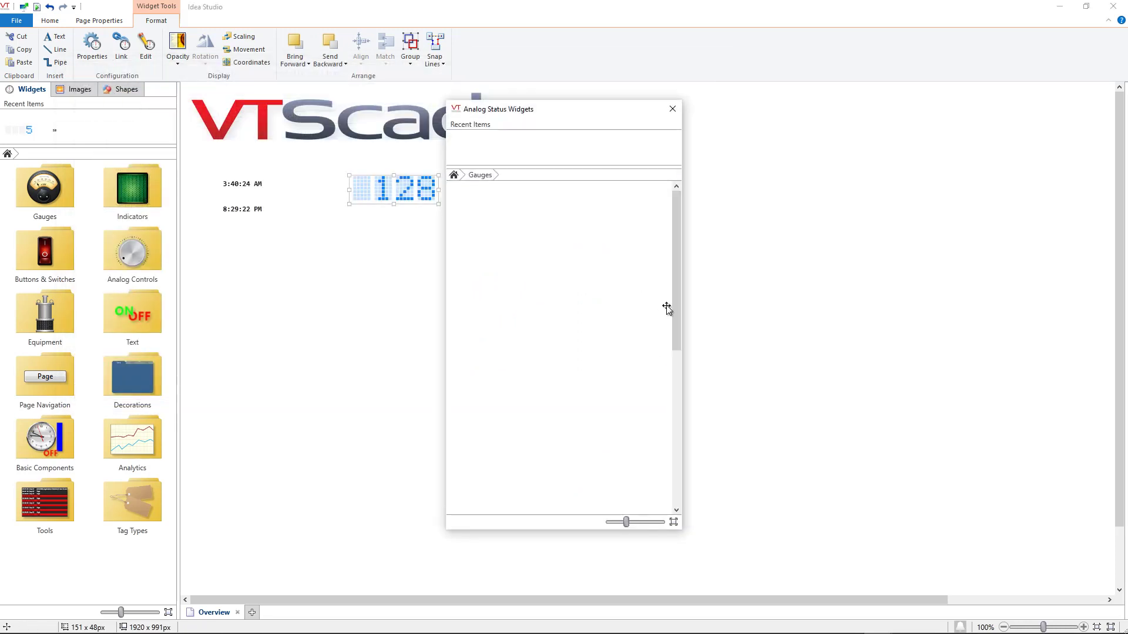
drag(670, 312, 412, 224)
click(722, 69)
click(787, 191)
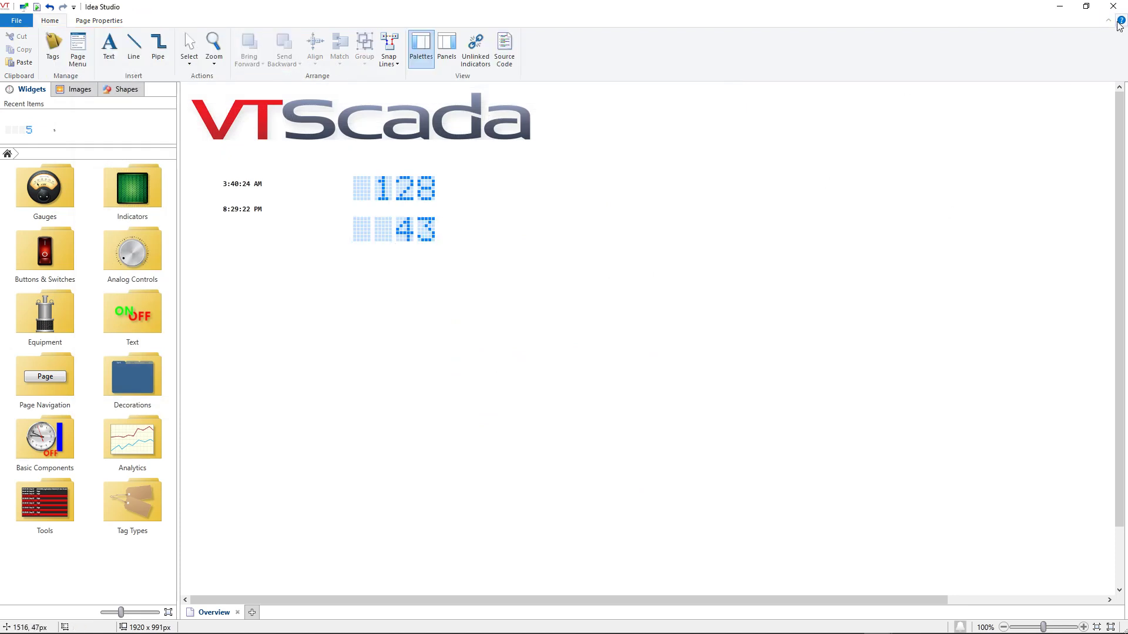
click(1113, 6)
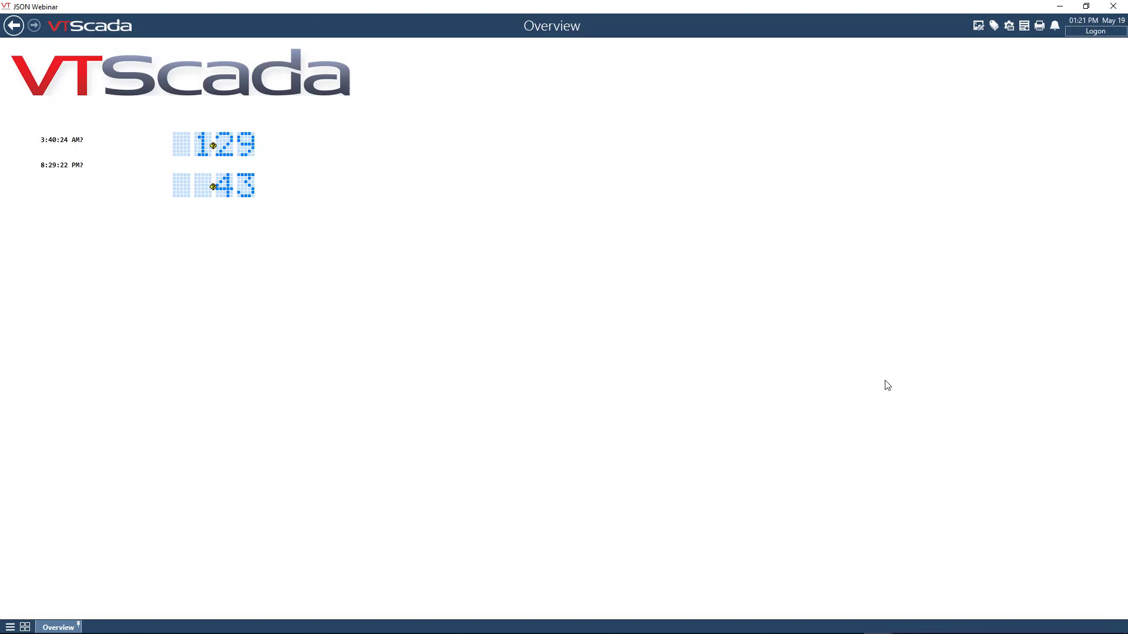
- Create a new Context tag named Space Station as a child of ISS
click(997, 31)
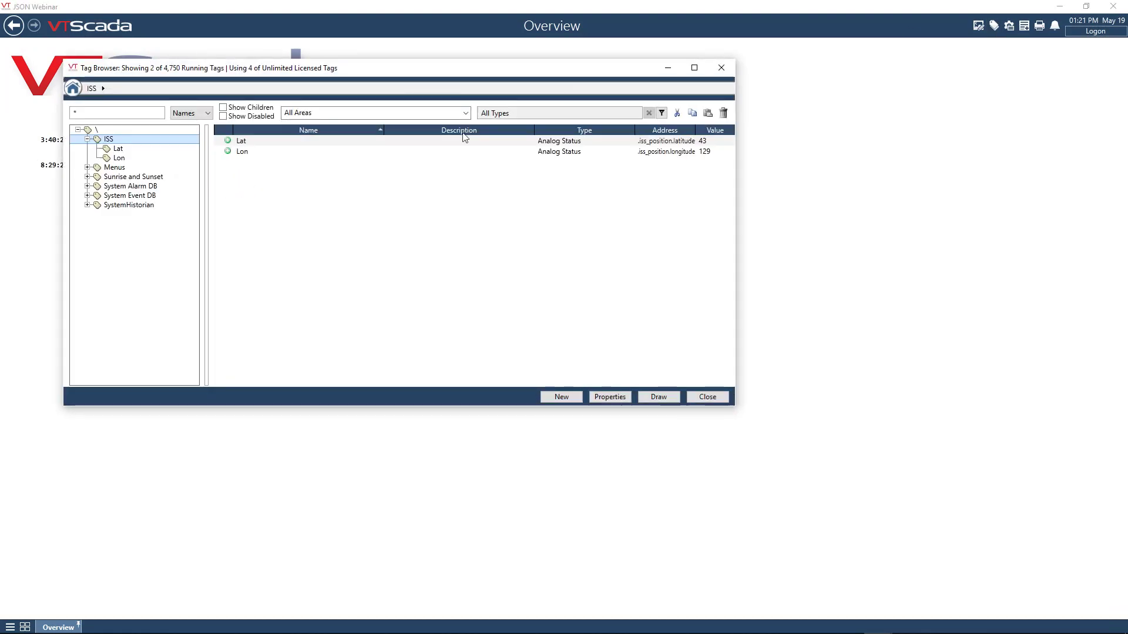
click(566, 398)
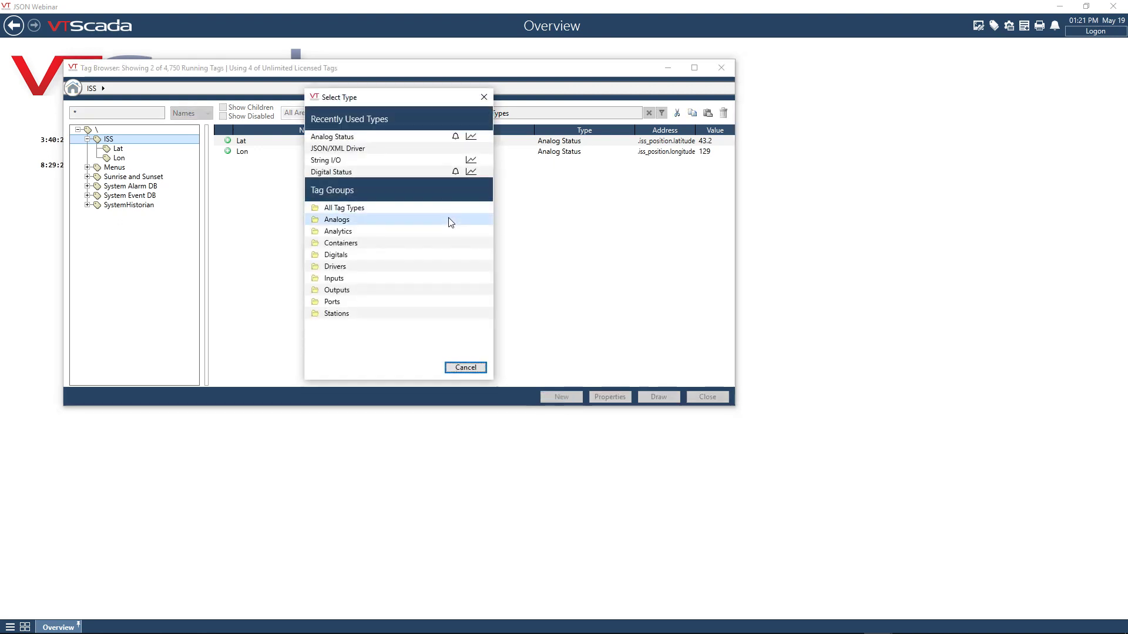
click(390, 243)
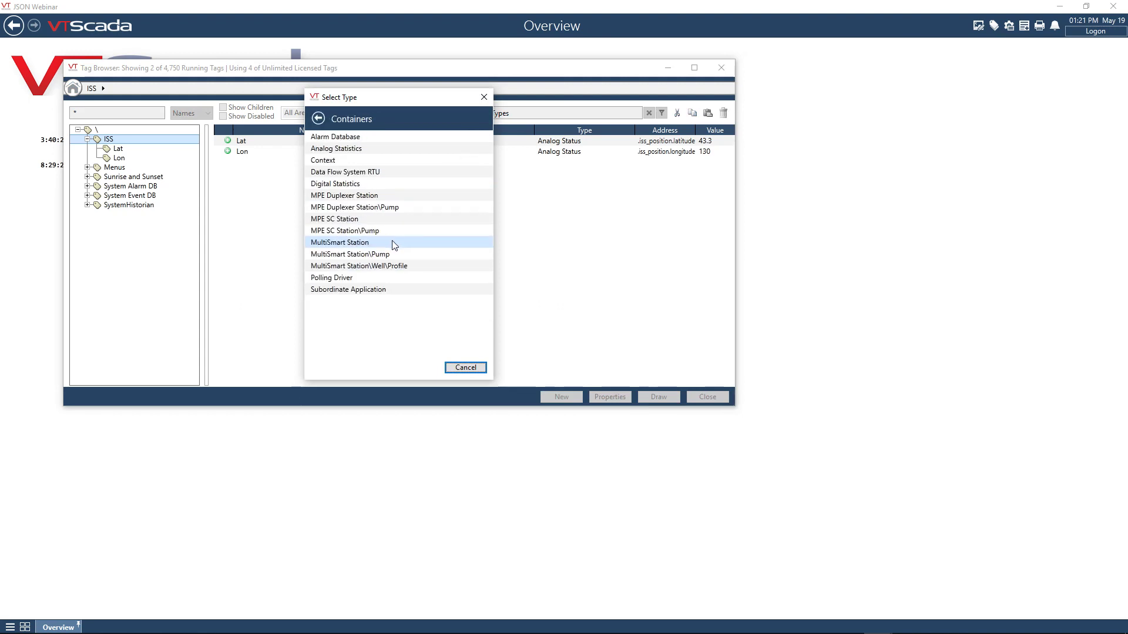
click(347, 158)
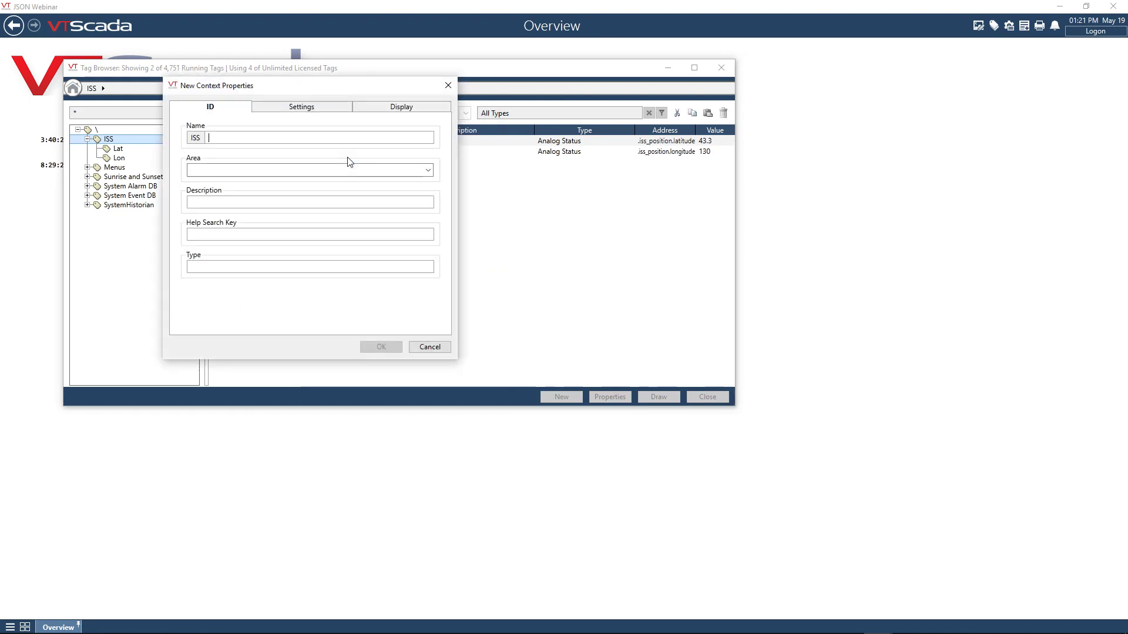
text(Space Station)
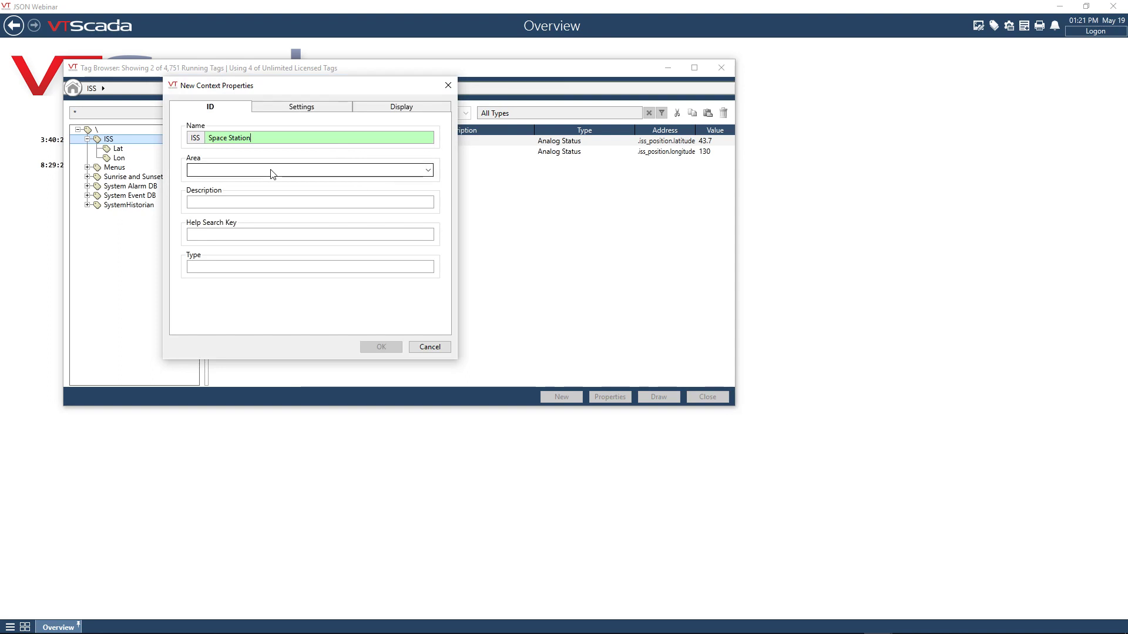
- Add the site display properties to the Space Station context tag
click(282, 111)
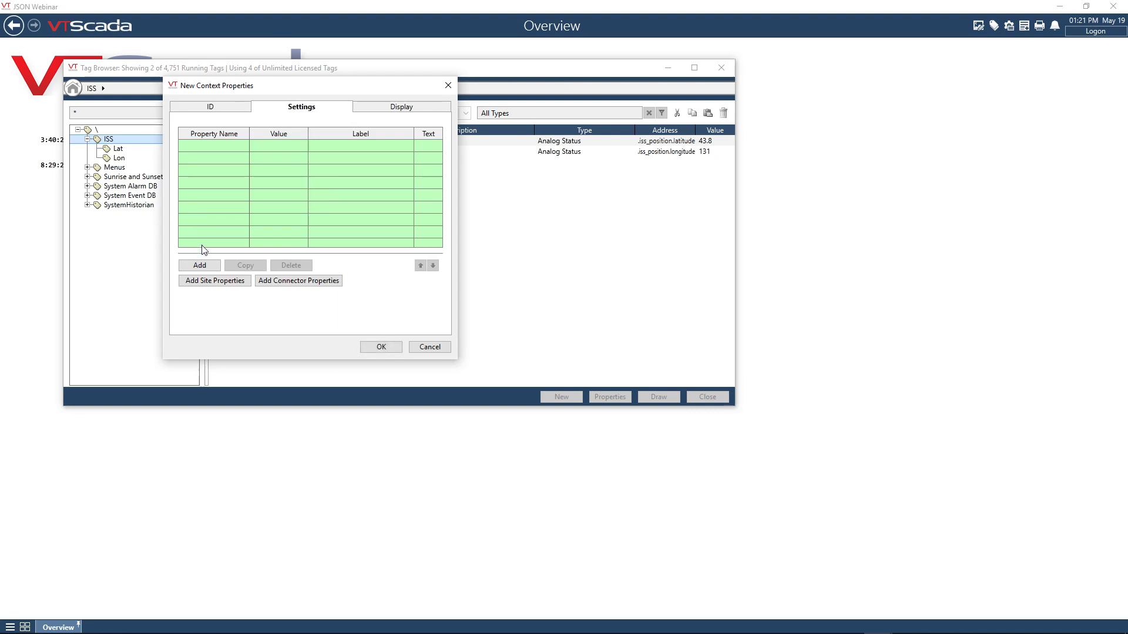
click(210, 283)
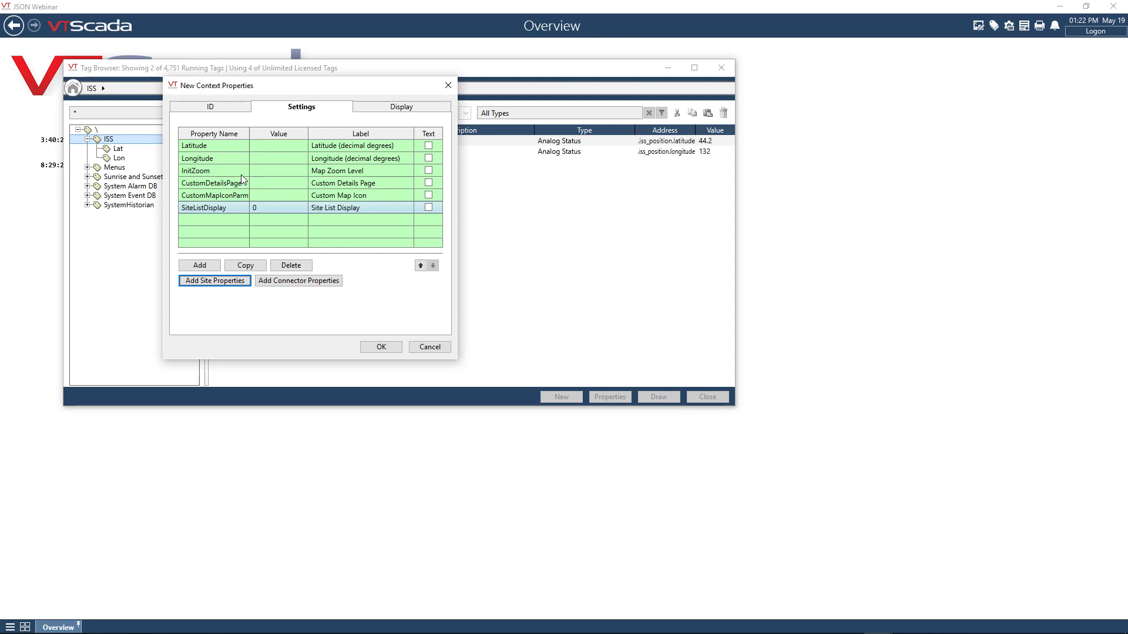
drag(379, 93, 481, 188)
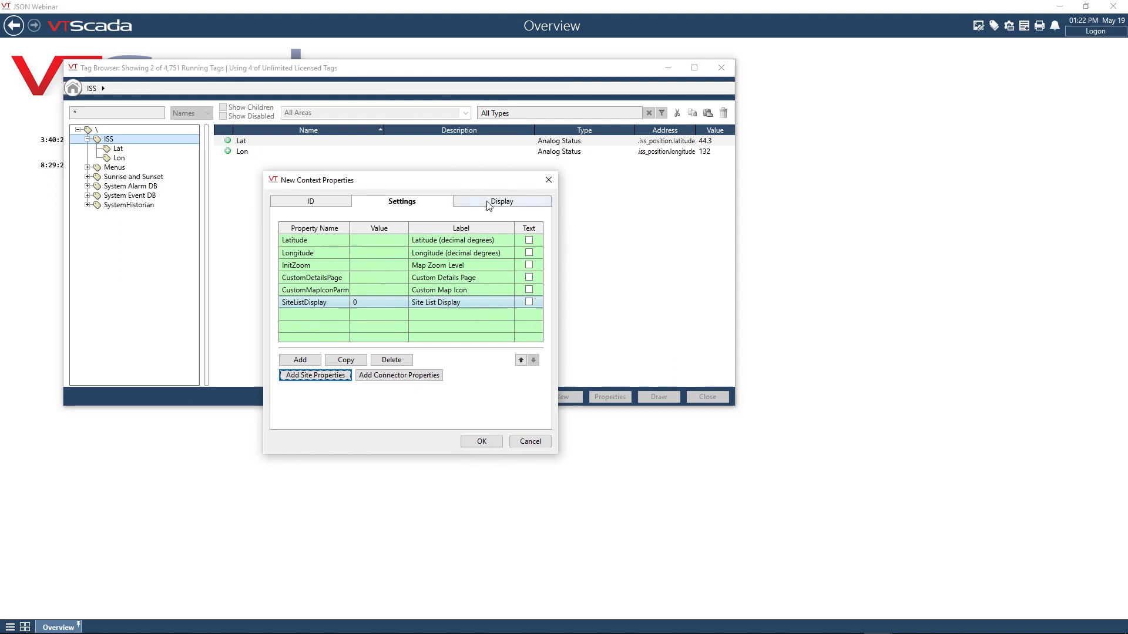
- Link the Space Station's display latitude to the Lat tag instead of a constant
click(487, 206)
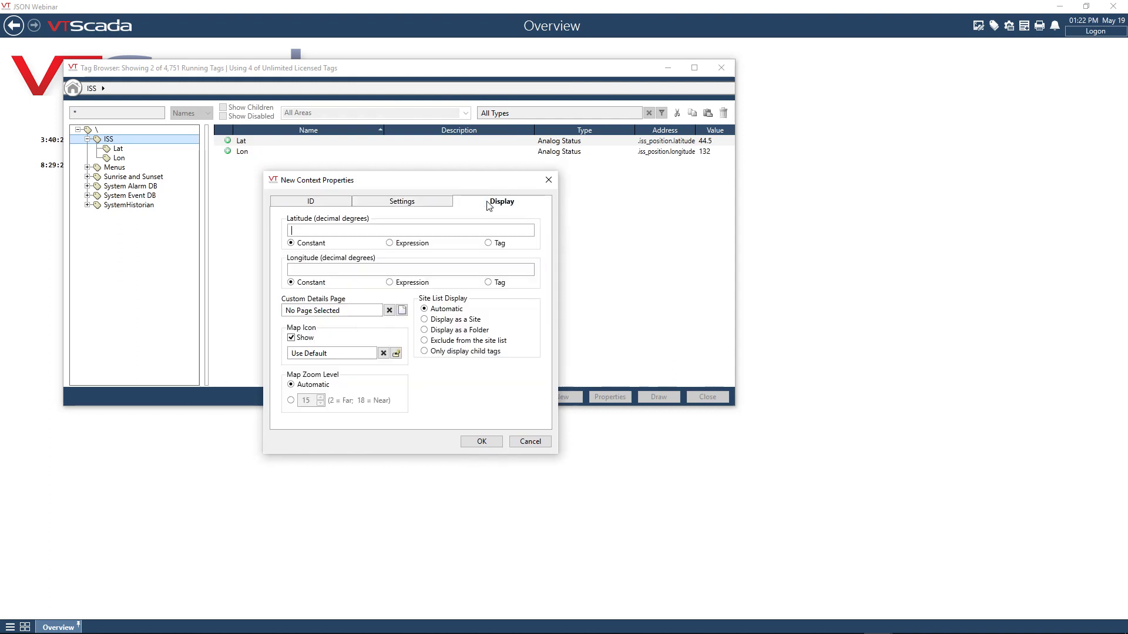
click(489, 243)
click(529, 231)
click(261, 143)
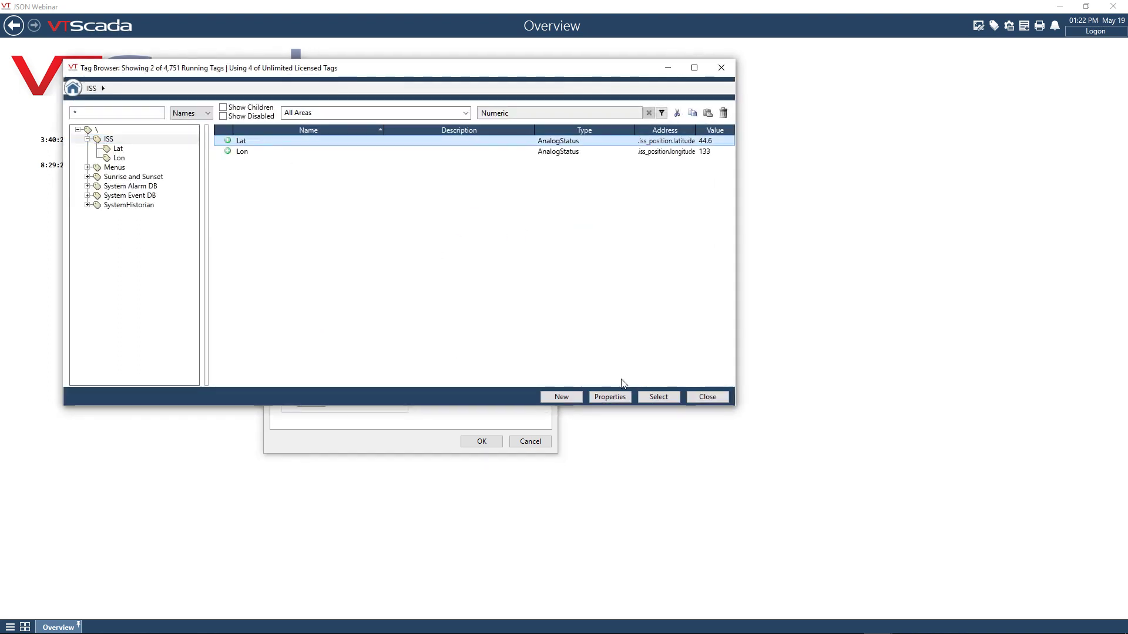
click(658, 397)
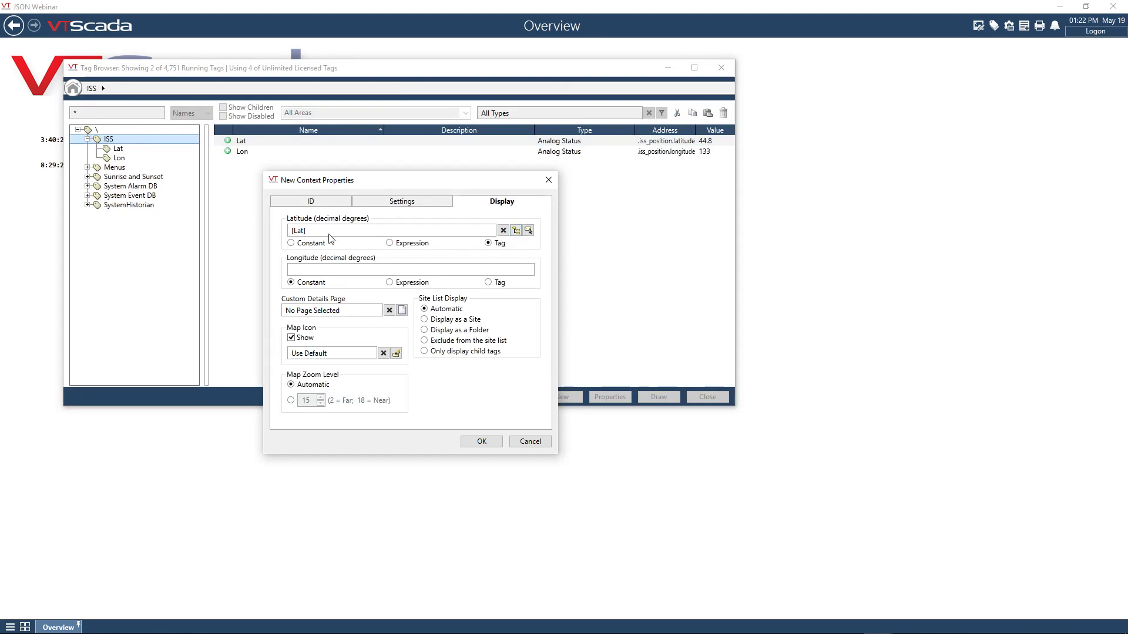
- Link the Space Station's display longitude to the Lon tag instead of a constant
click(488, 282)
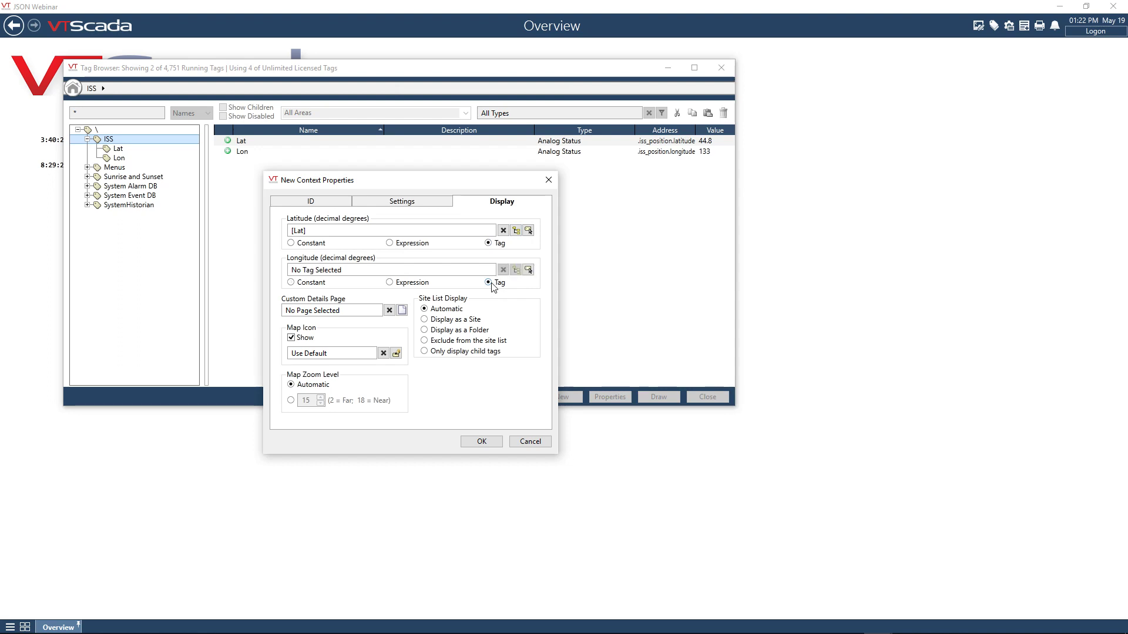
click(528, 271)
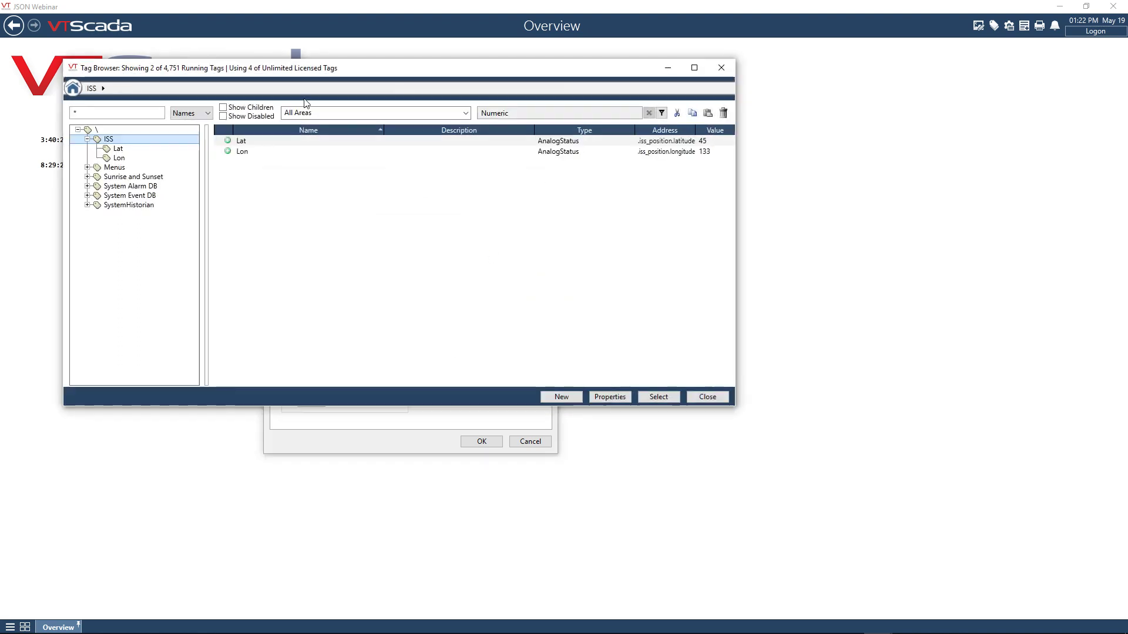
click(250, 152)
click(650, 399)
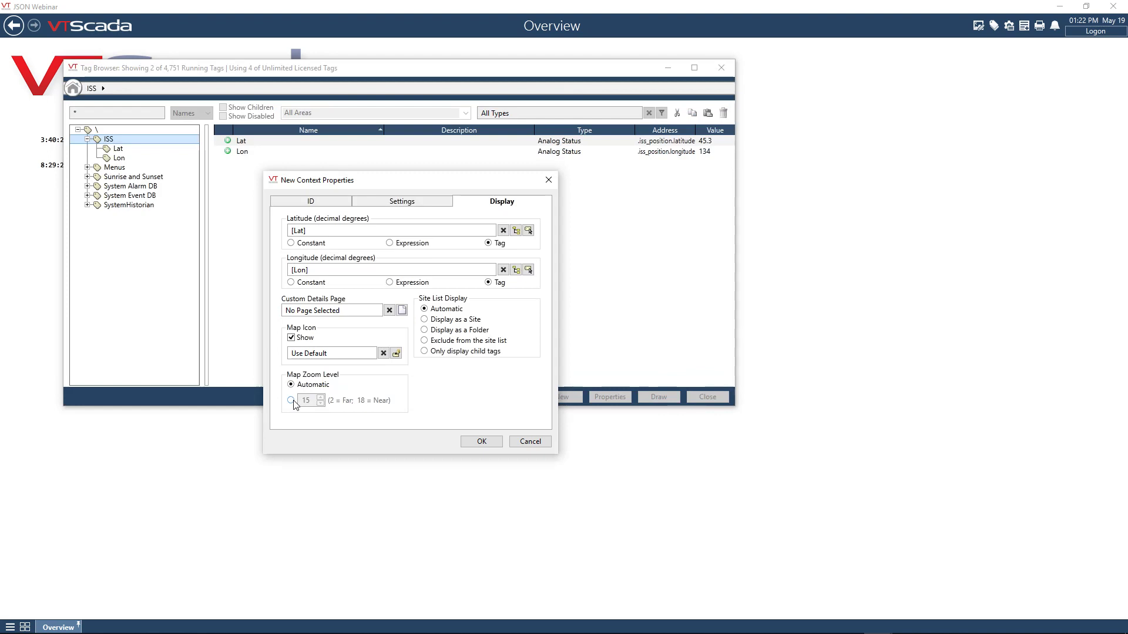
- Use a fixed map zoom level of 15, save the Space Station tag, and close the tag browser
click(292, 402)
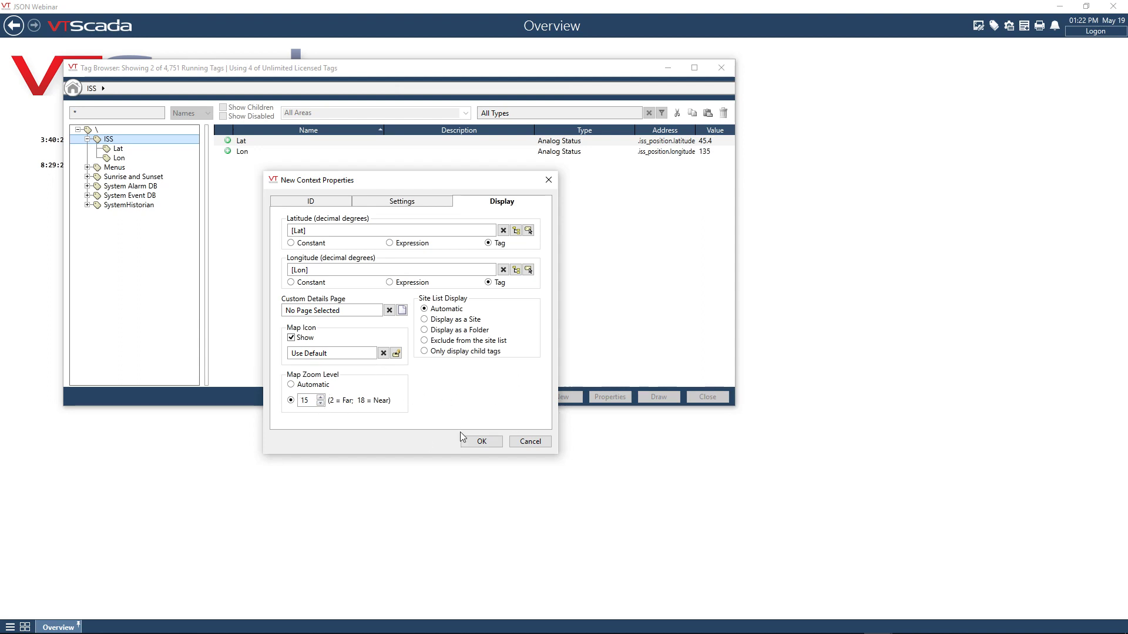
click(489, 440)
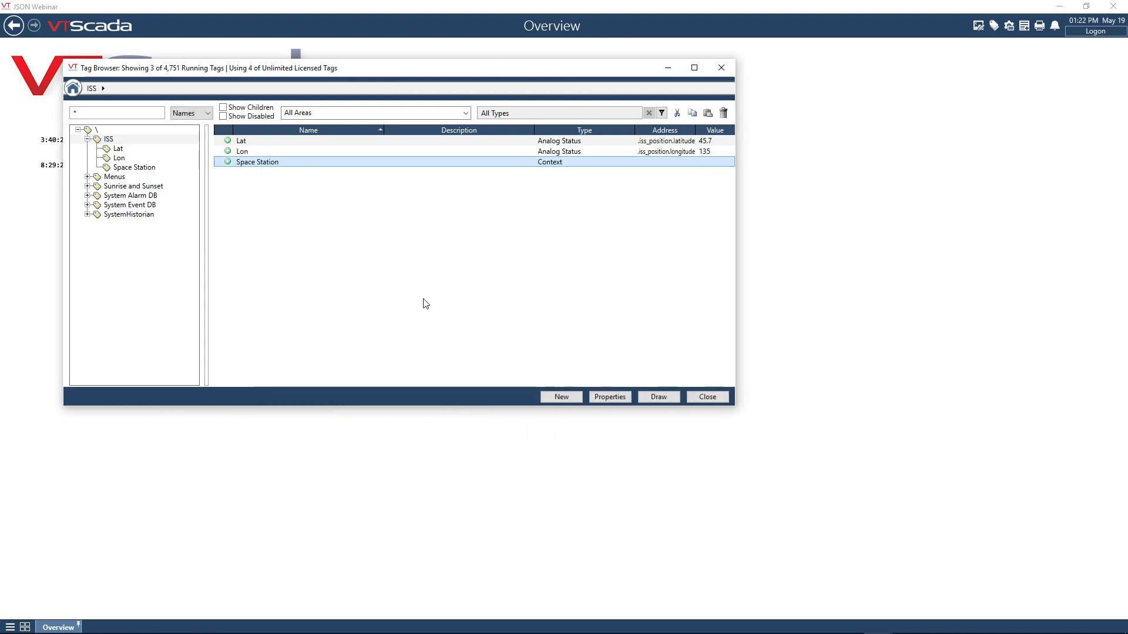
click(709, 403)
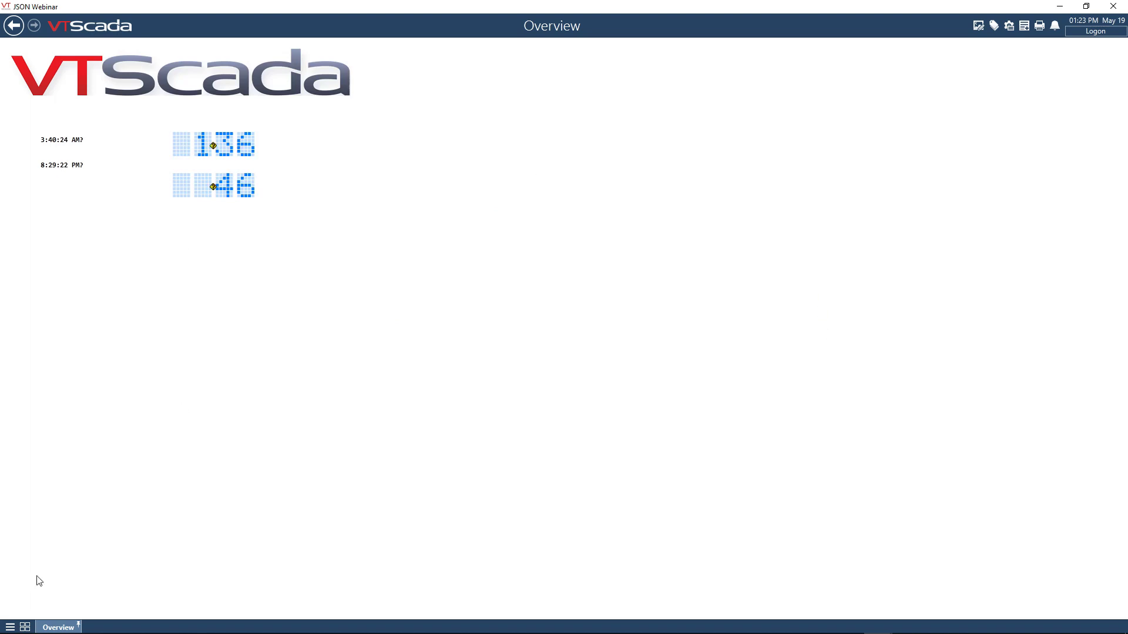
- Open the Space Station site from the Remote Sites pages and show its map
click(10, 627)
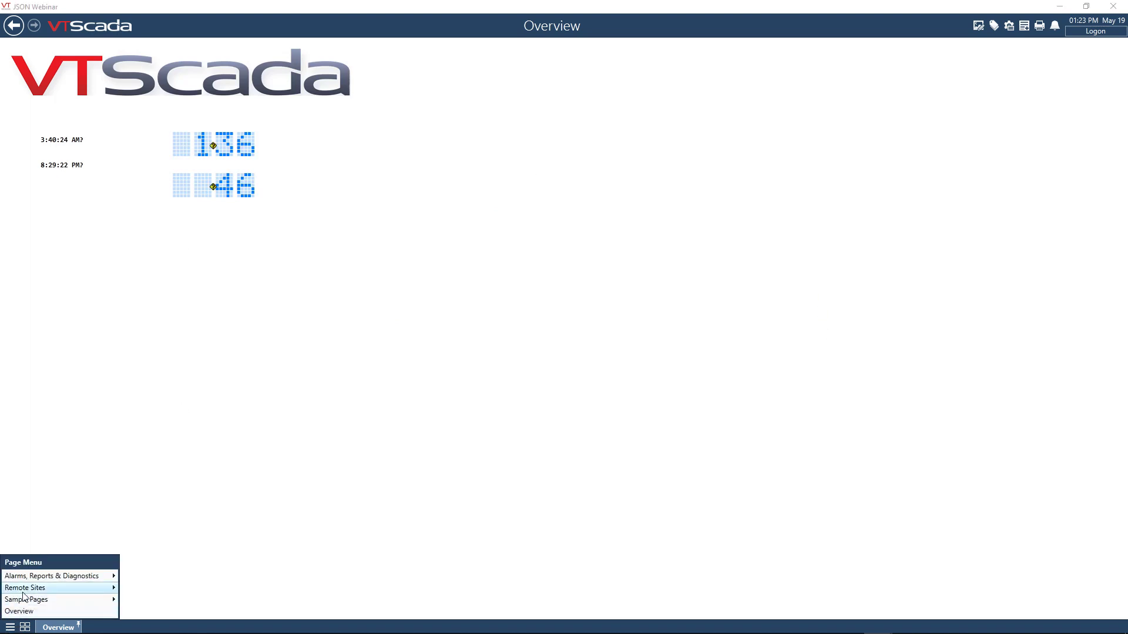
mouse_move(23, 589)
click(131, 589)
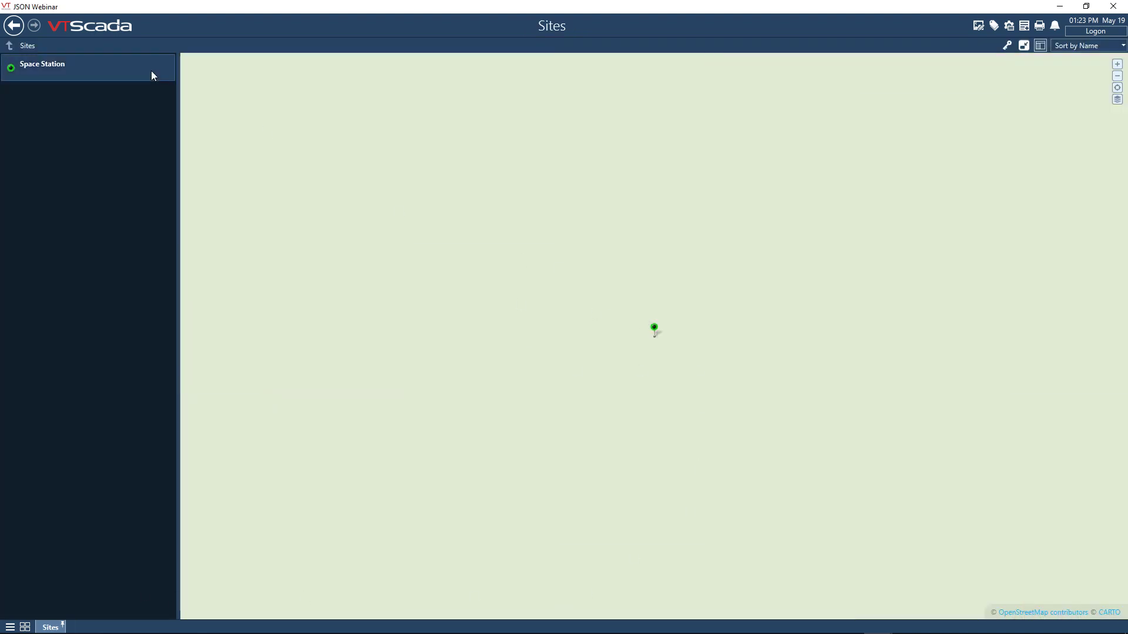
click(88, 67)
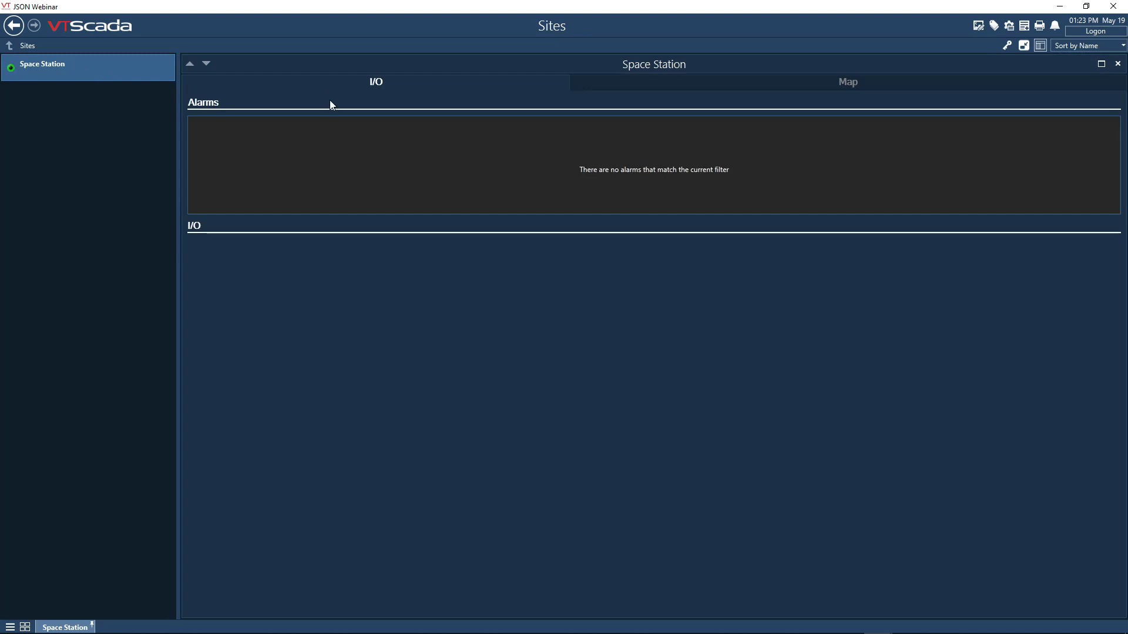
click(605, 83)
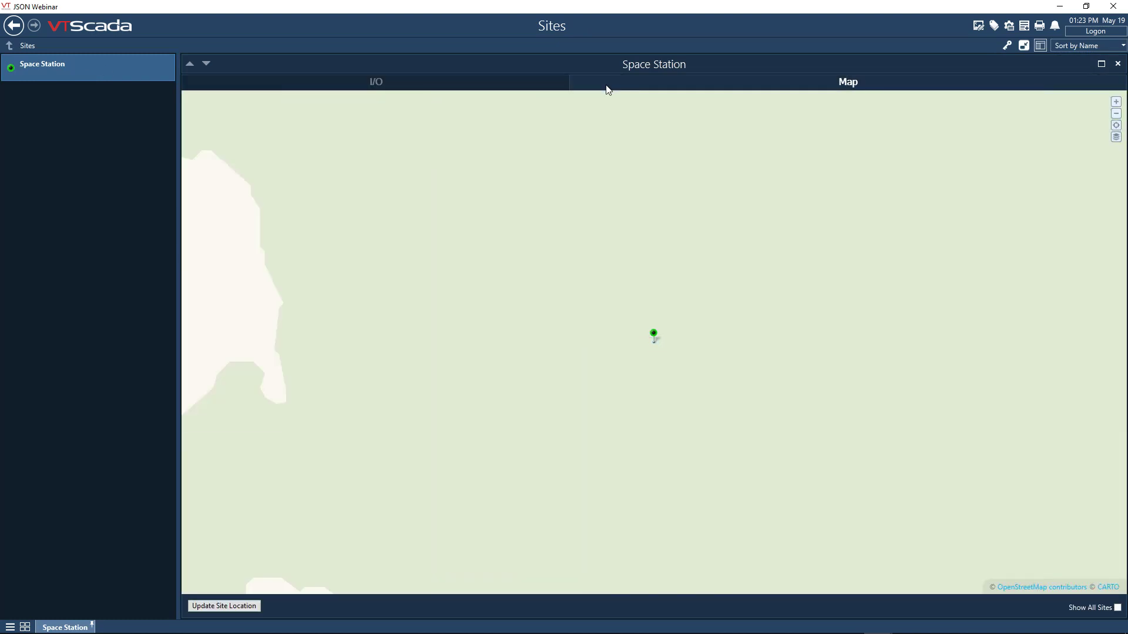
- Examine the Space Station's position on the site map at world scale
scroll(855, 206, down, 1)
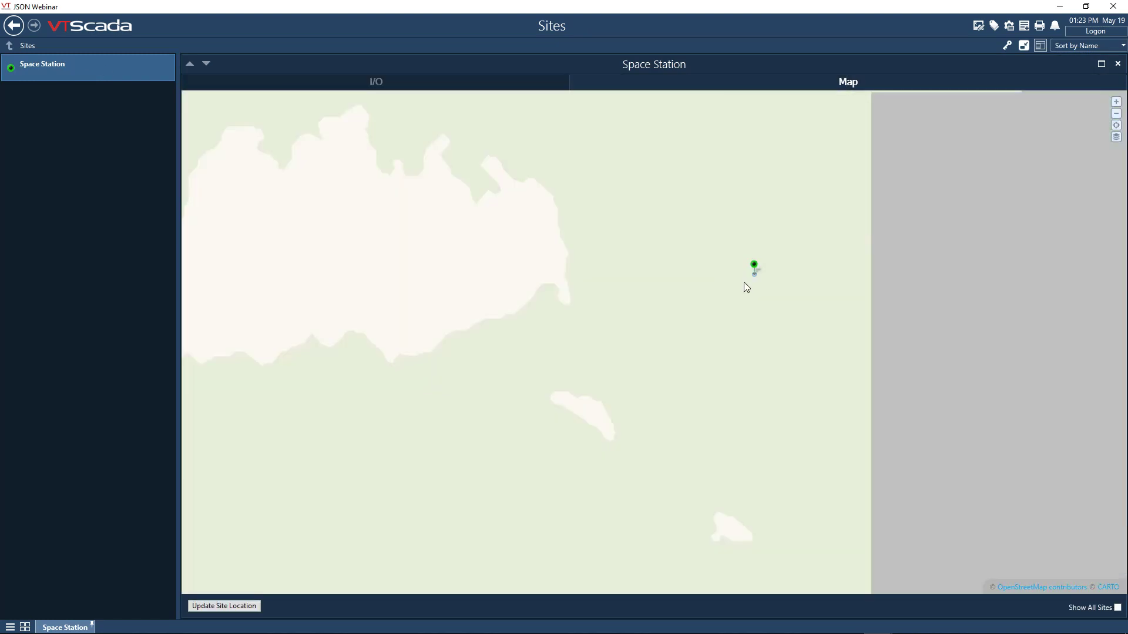
scroll(742, 278, down, 1)
scroll(743, 278, down, 2)
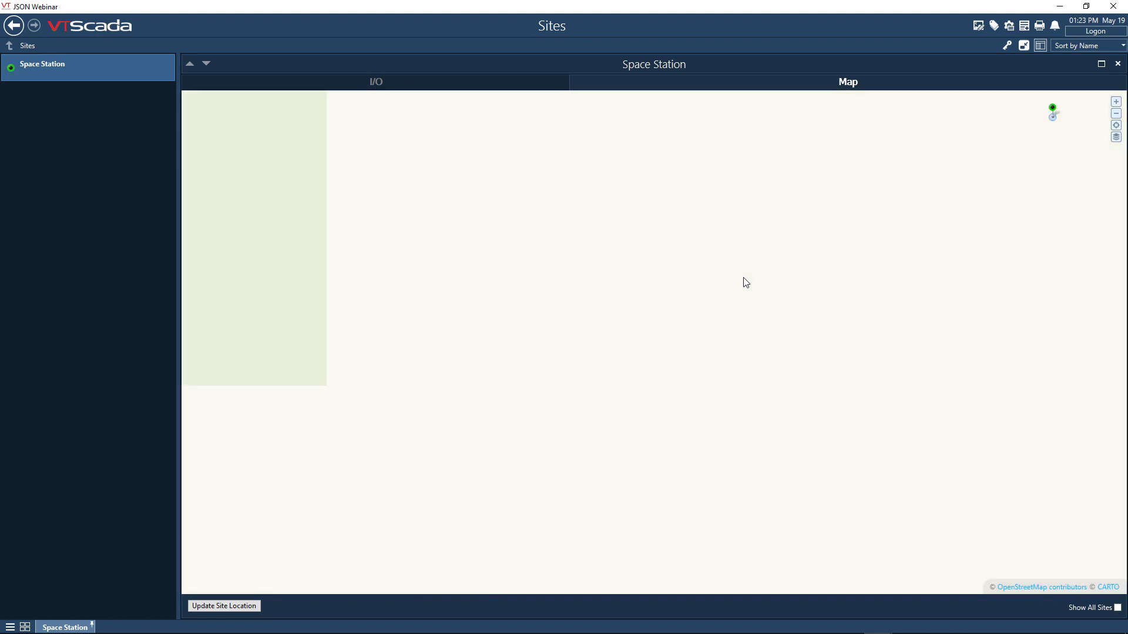
scroll(743, 277, down, 1)
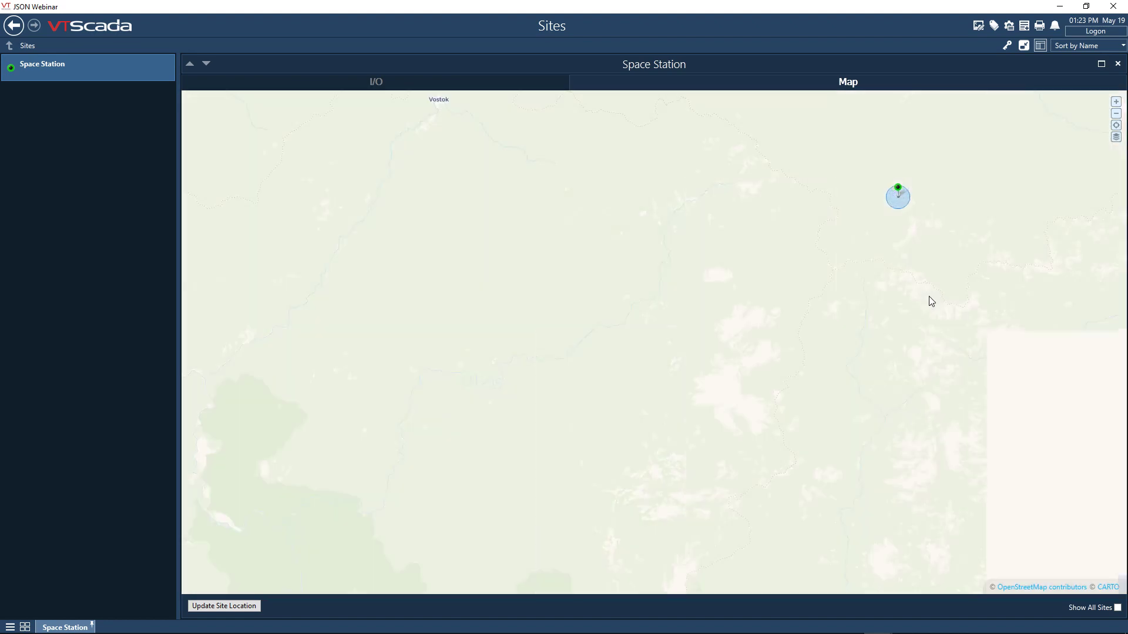
scroll(929, 299, down, 1)
scroll(931, 301, down, 1)
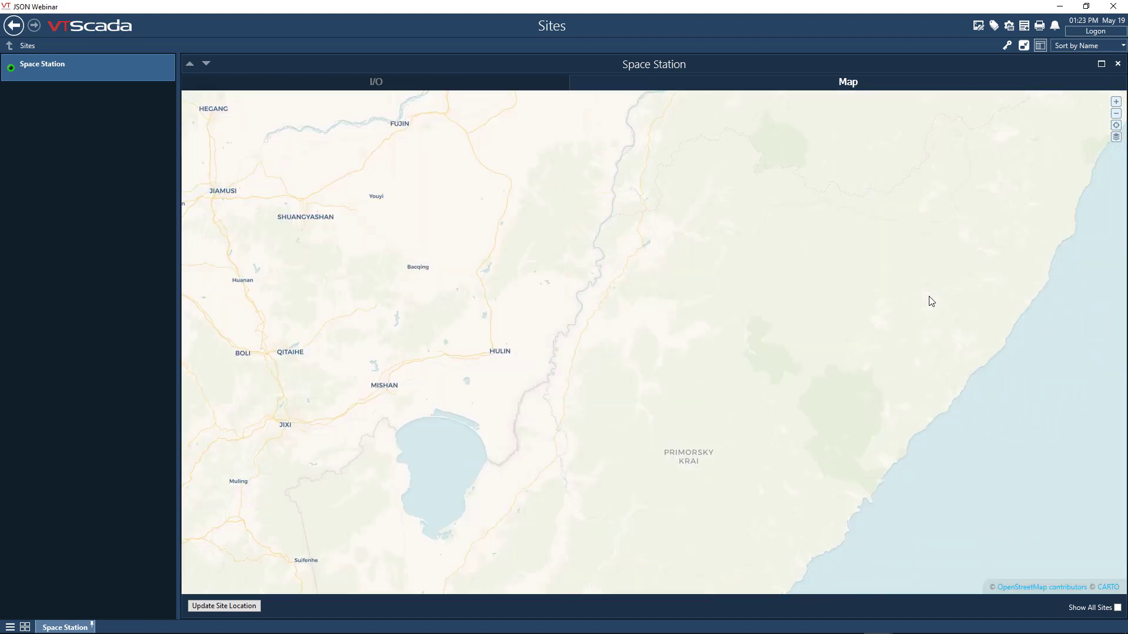
scroll(931, 301, down, 1)
scroll(931, 301, down, 3)
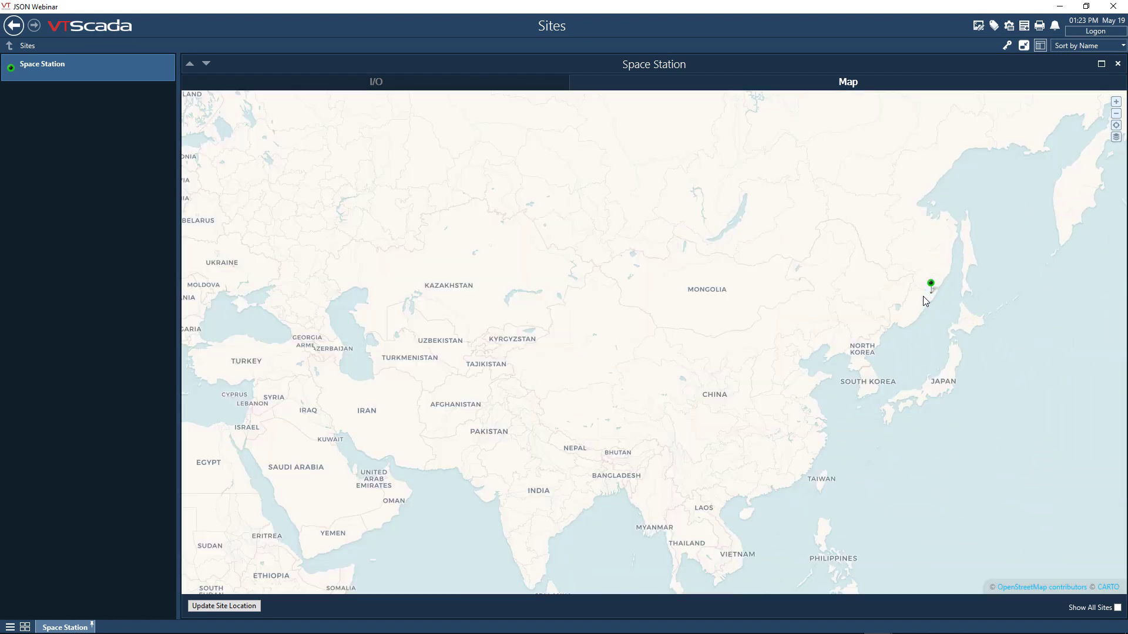
scroll(922, 301, down, 1)
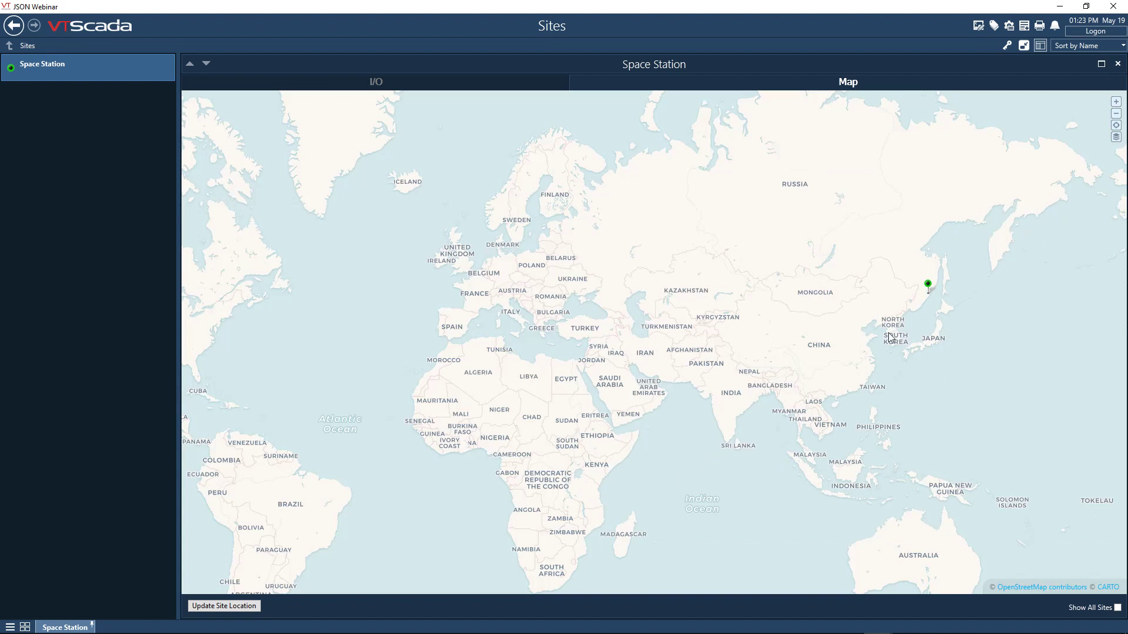
- Zoom in on the Space Station's marker near Japan on the site map
scroll(959, 302, up, 1)
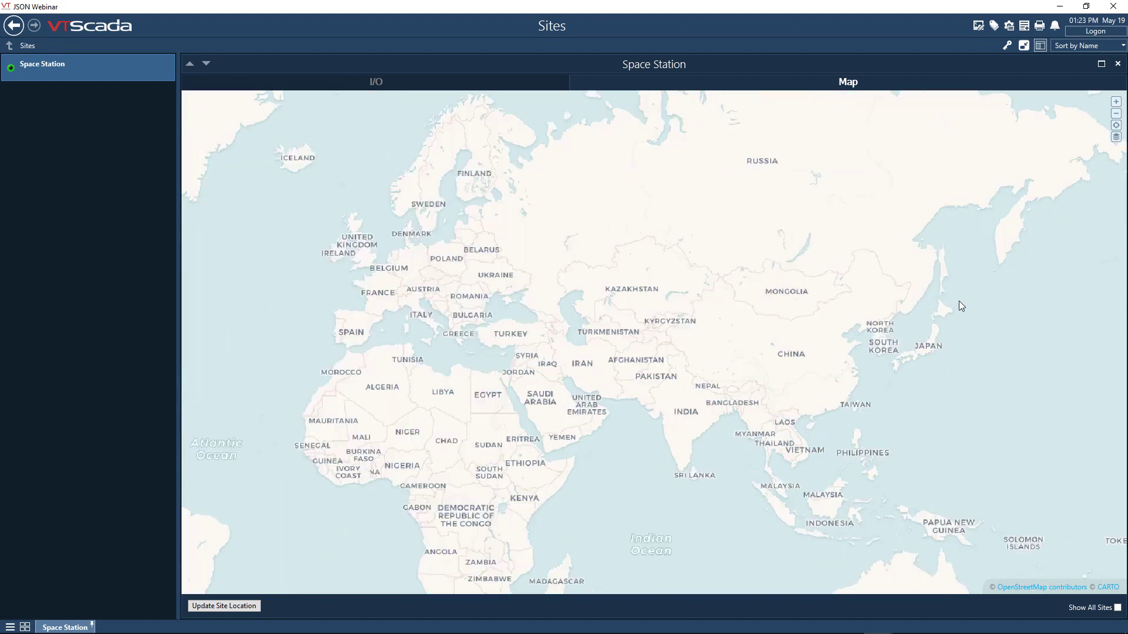
scroll(959, 301, up, 1)
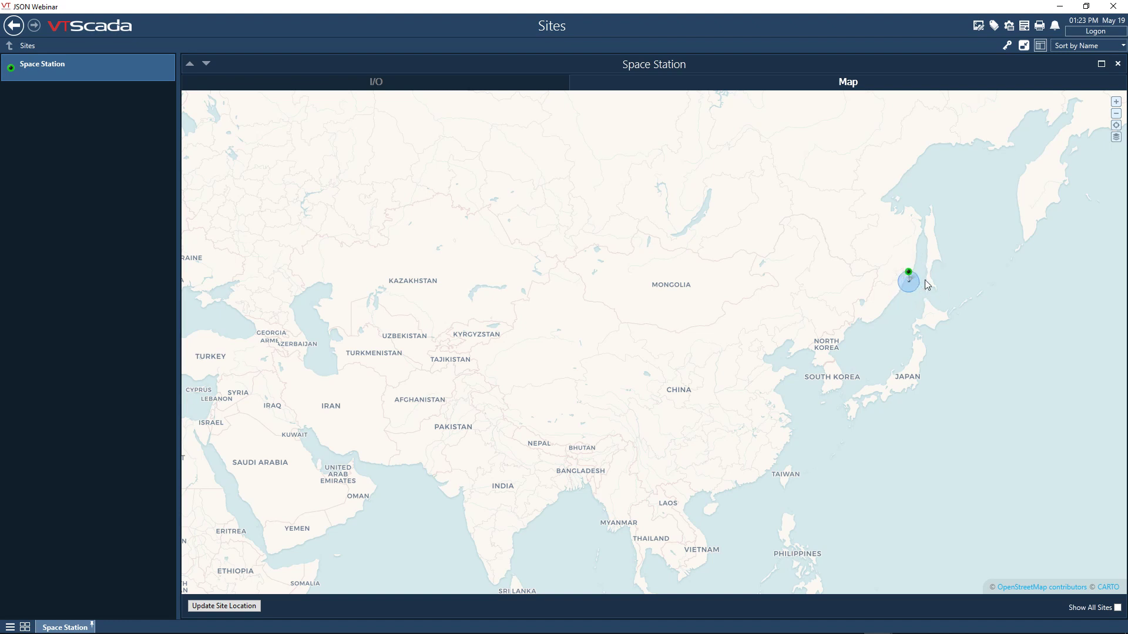
- Create a new tag widget for the Context tag type in the Idea Studio and title it ISS Icon
click(979, 25)
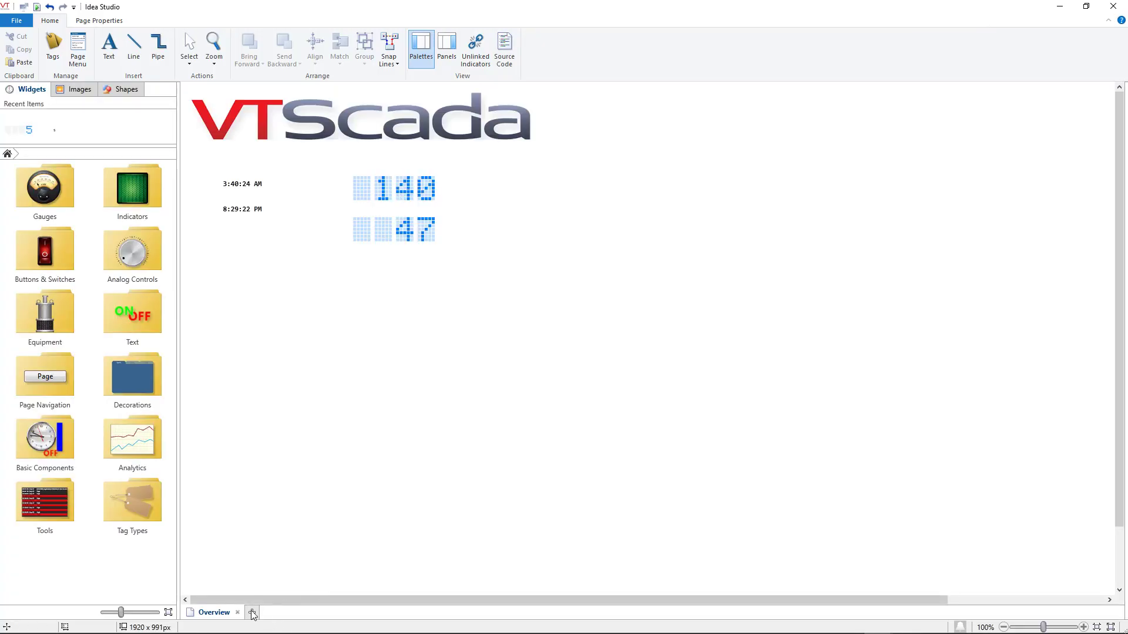
click(252, 613)
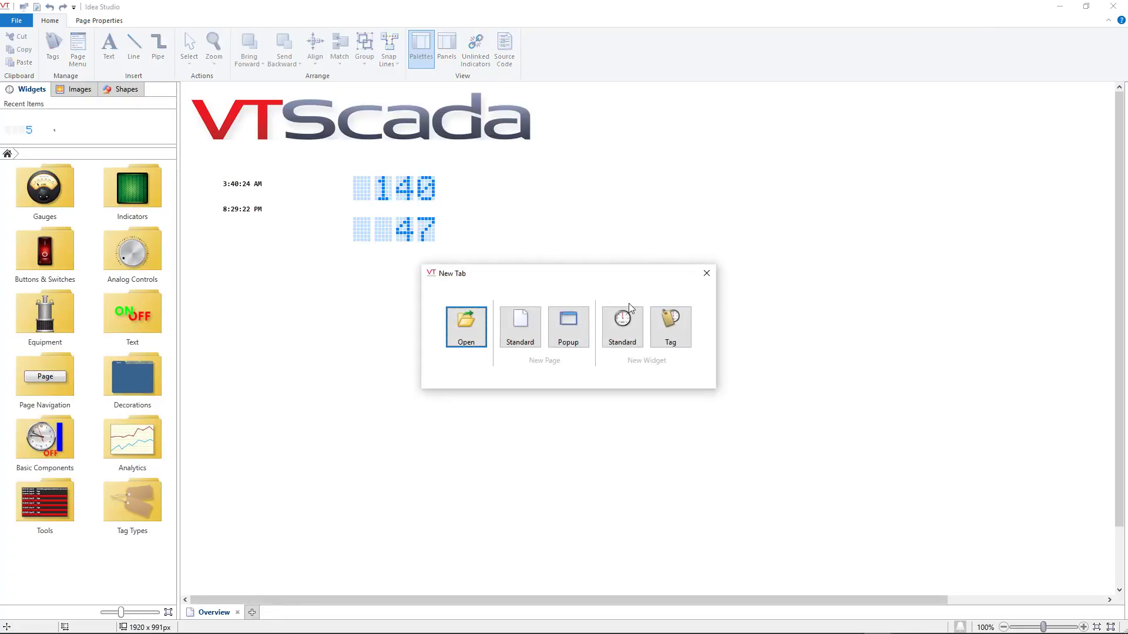
click(689, 330)
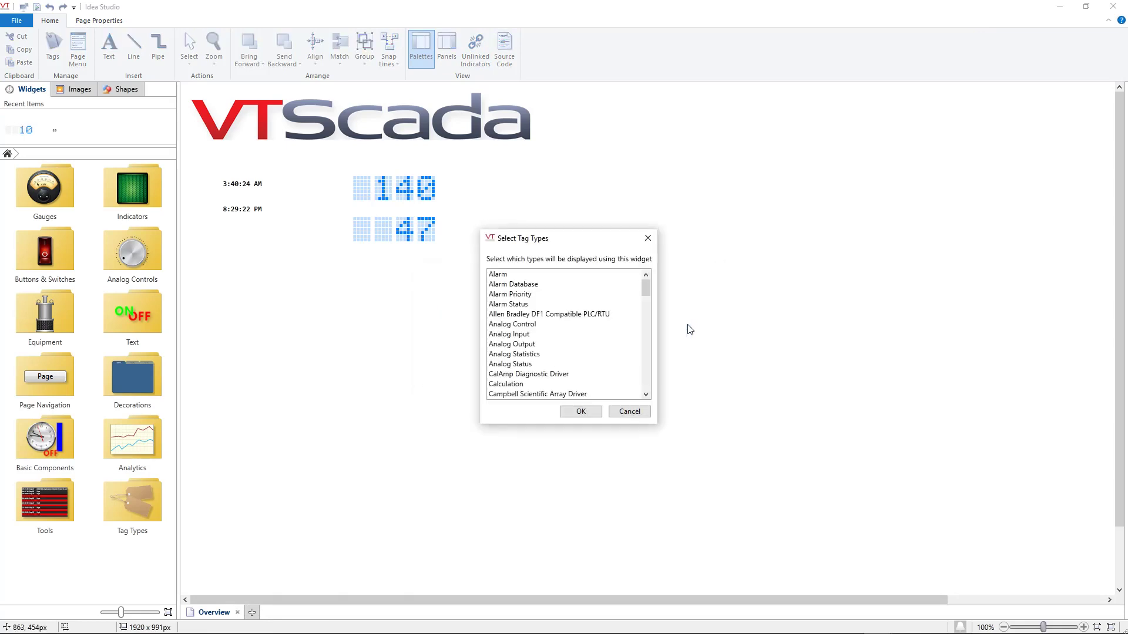
click(646, 395)
click(646, 395)
click(646, 394)
click(646, 395)
click(646, 395)
click(647, 395)
click(647, 394)
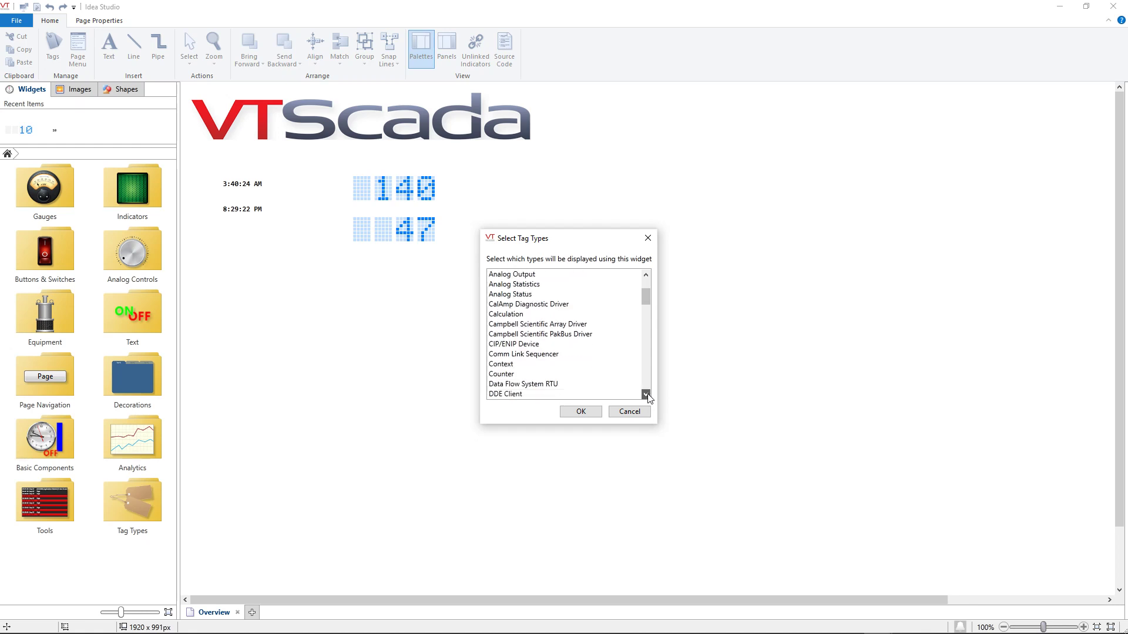
click(502, 364)
click(588, 414)
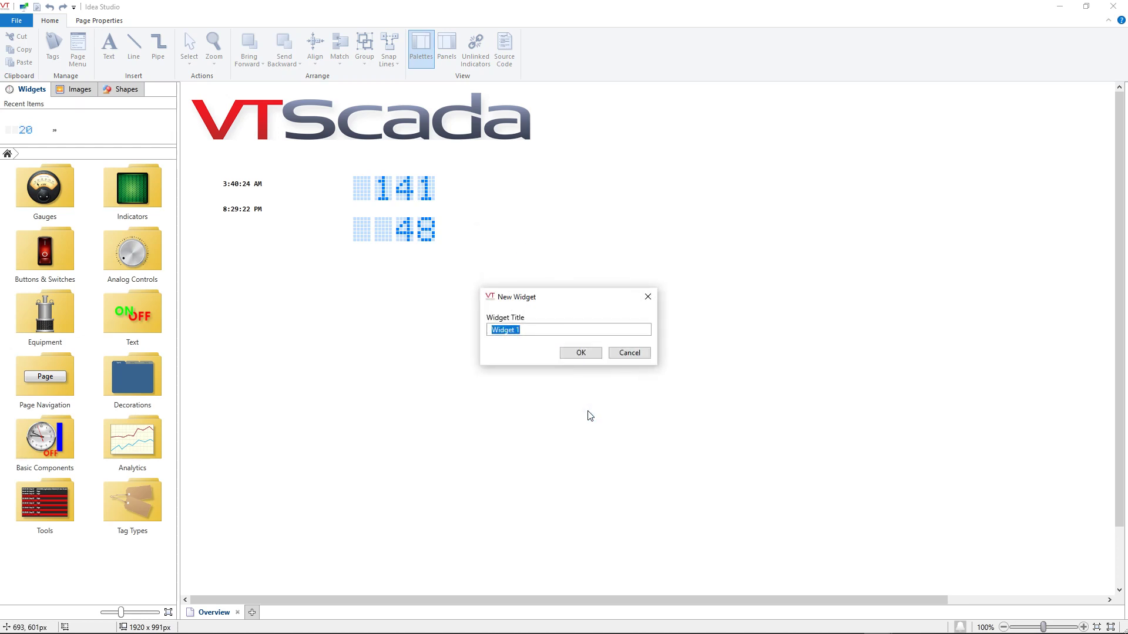
text(ISS Icon)
click(580, 353)
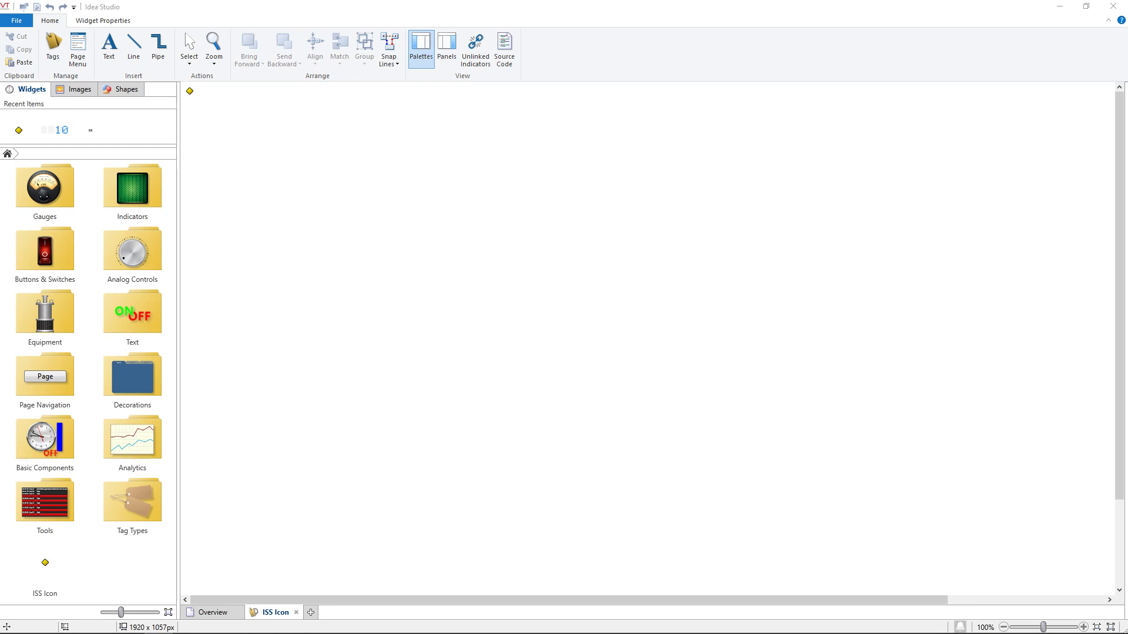
- Import the space station picture into the widget with the title ISS, and delete the default yellow diamond
drag(1121, 198, 342, 183)
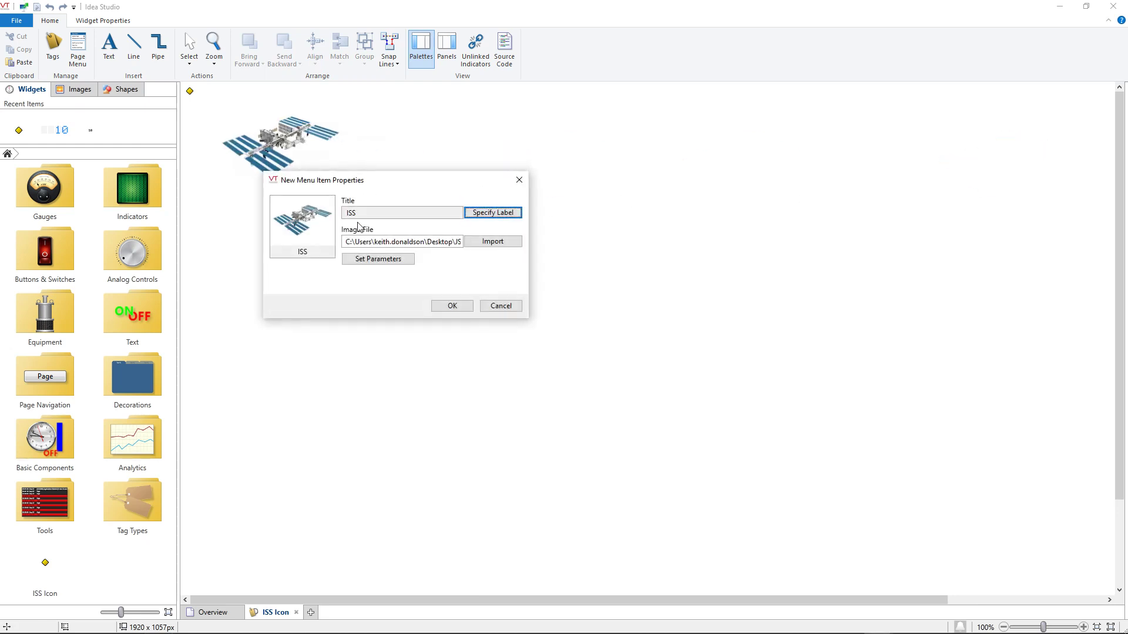
click(453, 306)
click(189, 90)
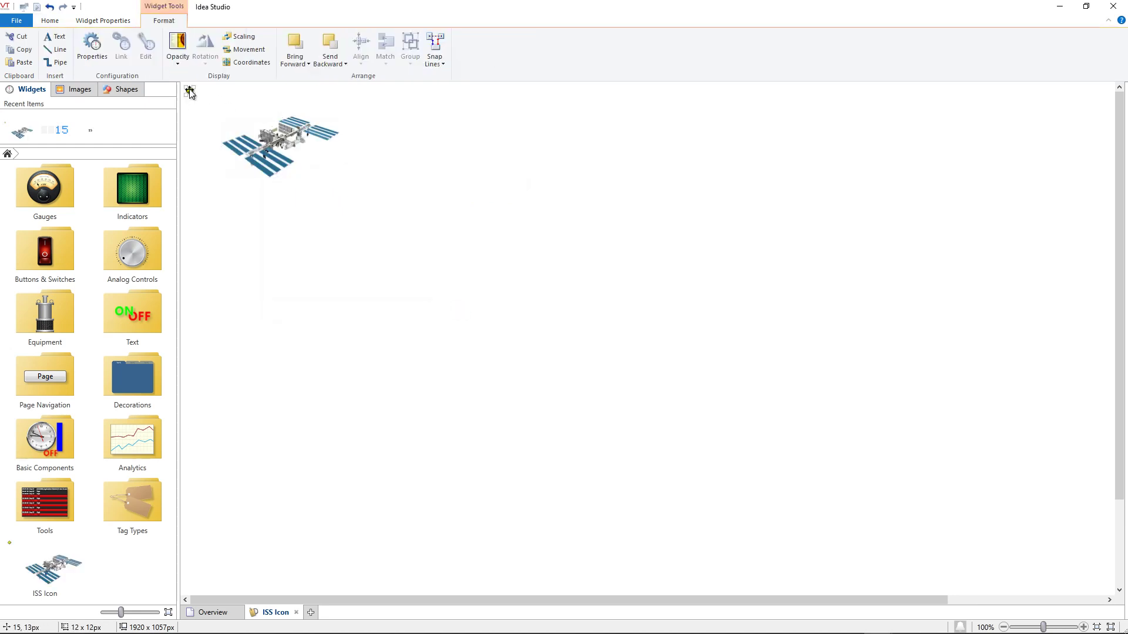
key(Delete)
- Move the space station picture to the widget's upper-left corner, shrink it to less than half size, and close the Idea Studio
drag(280, 132, 238, 98)
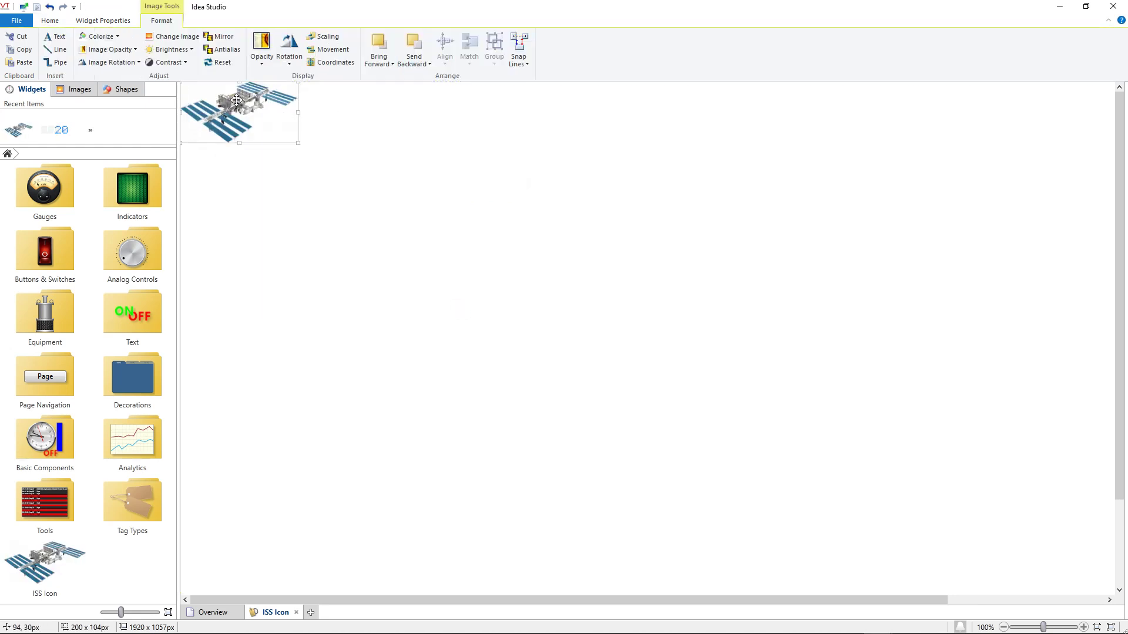
drag(296, 143, 228, 106)
click(300, 148)
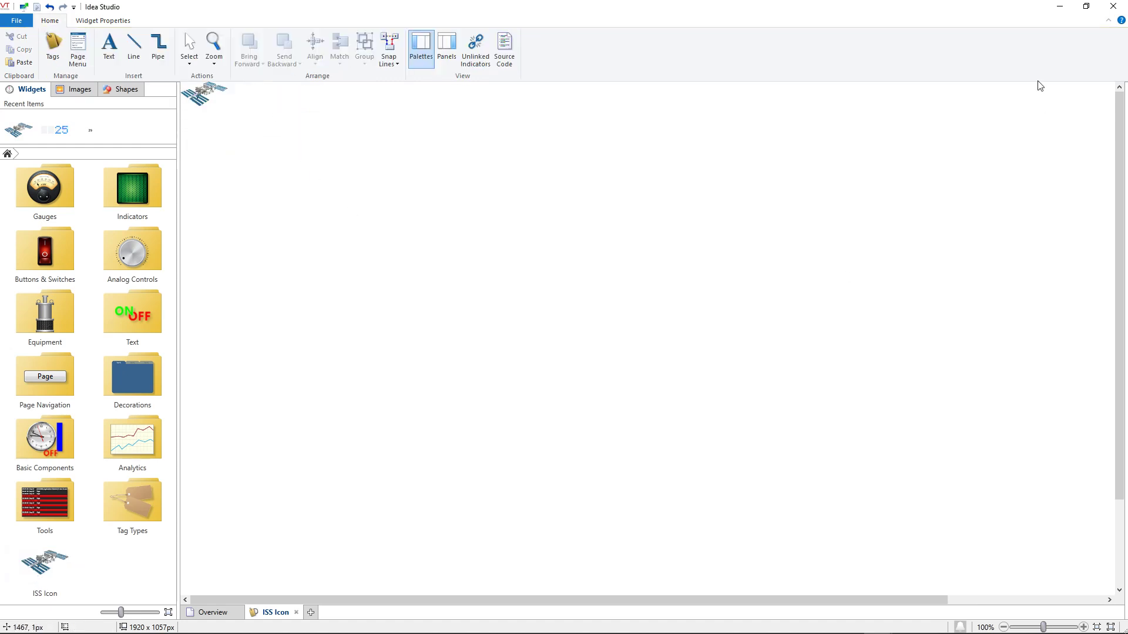
click(1110, 11)
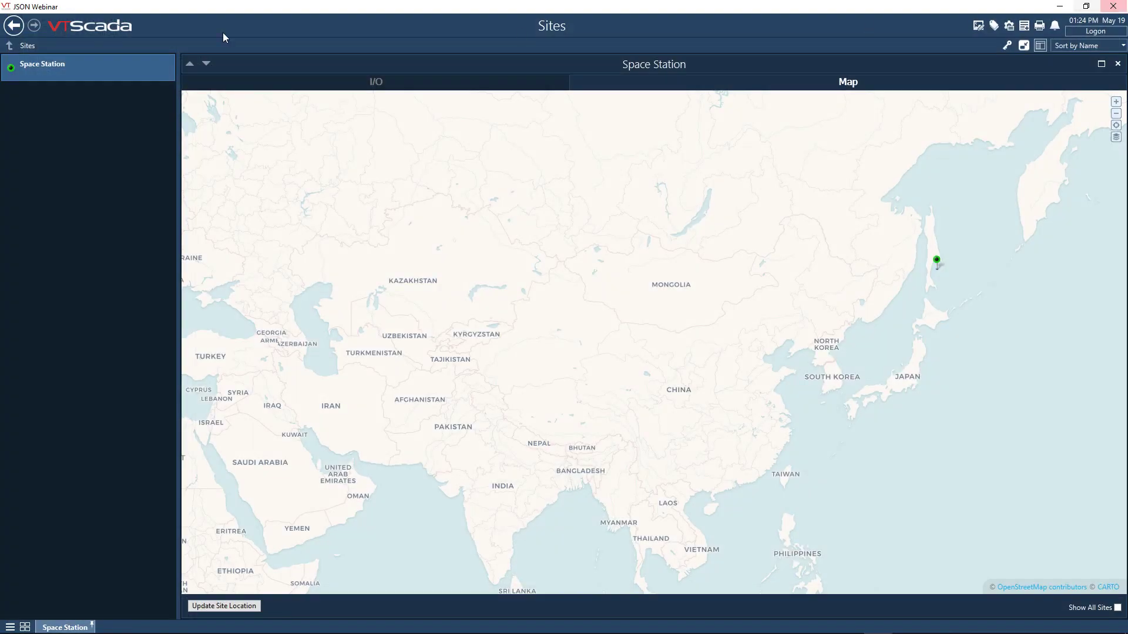
- Set the Space Station tag's map icon to the ISS Icon widget in its display properties and save the tag
right_click(52, 65)
click(85, 116)
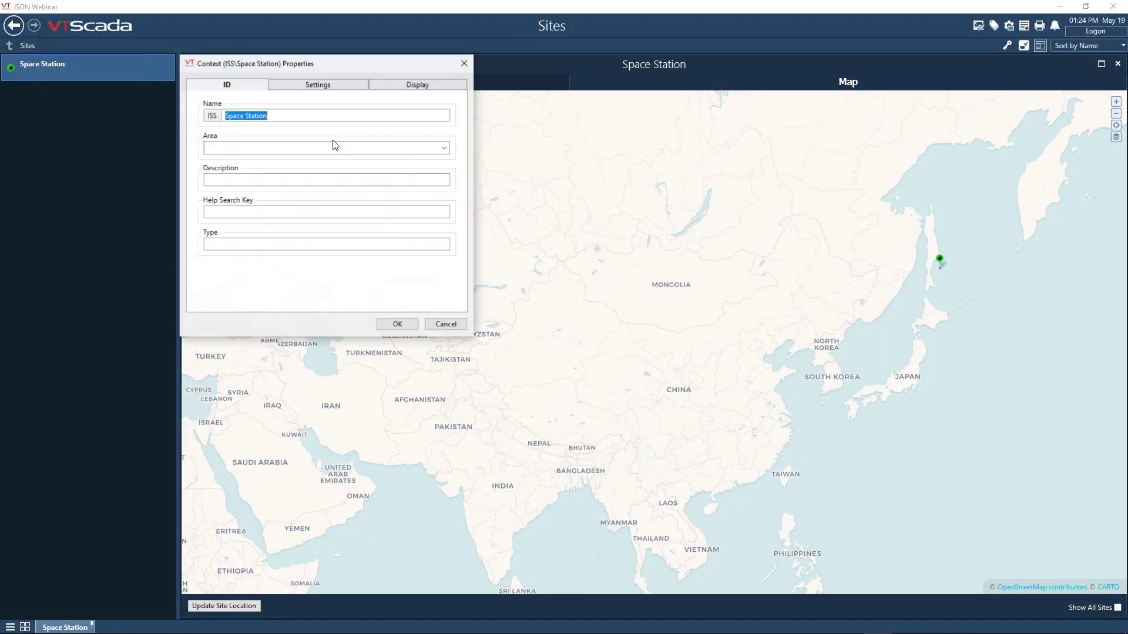
click(423, 86)
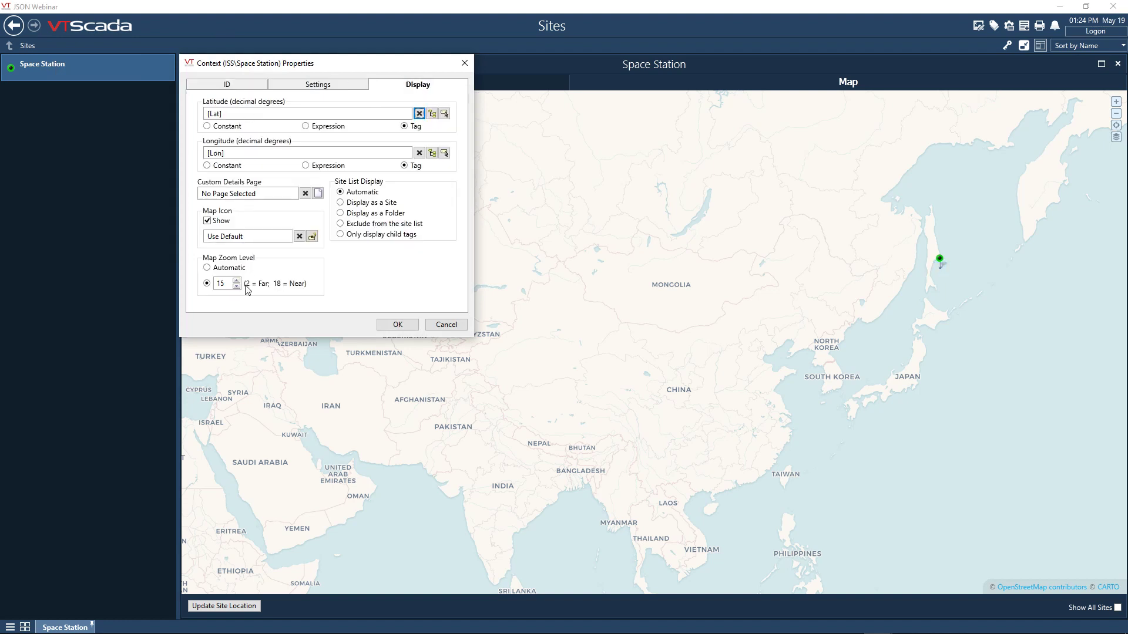
click(209, 222)
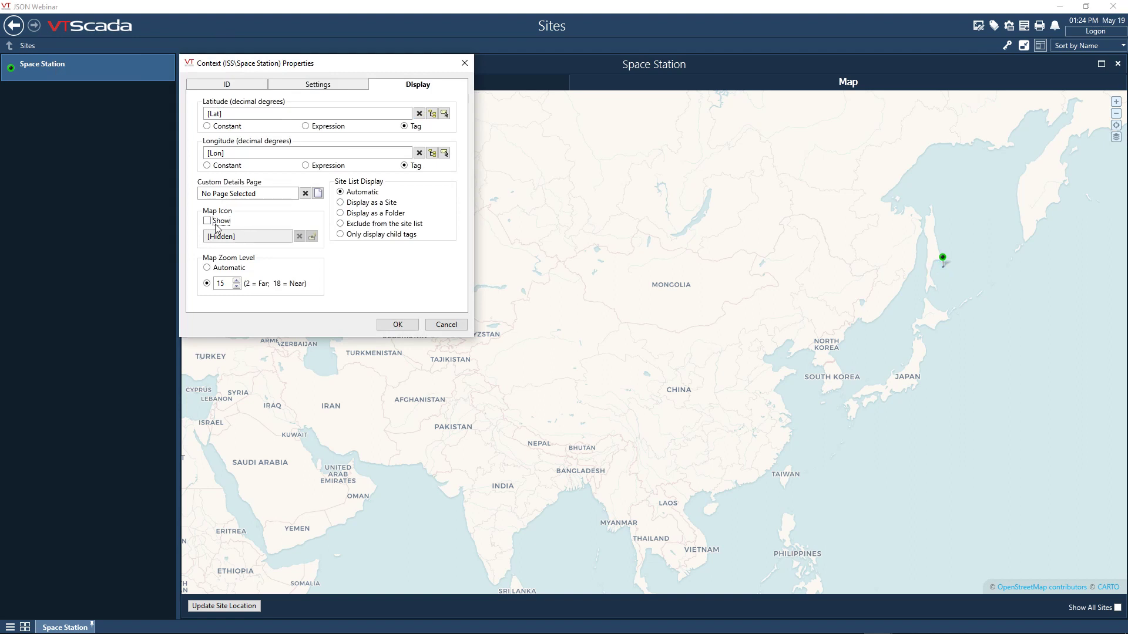
click(208, 223)
click(312, 236)
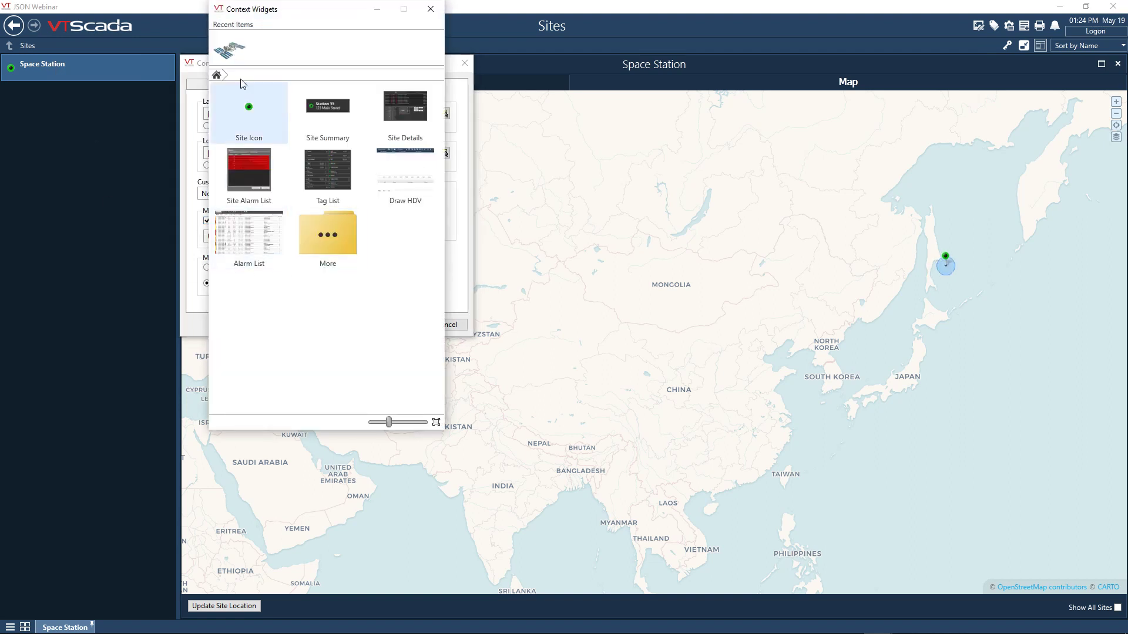
double_click(228, 50)
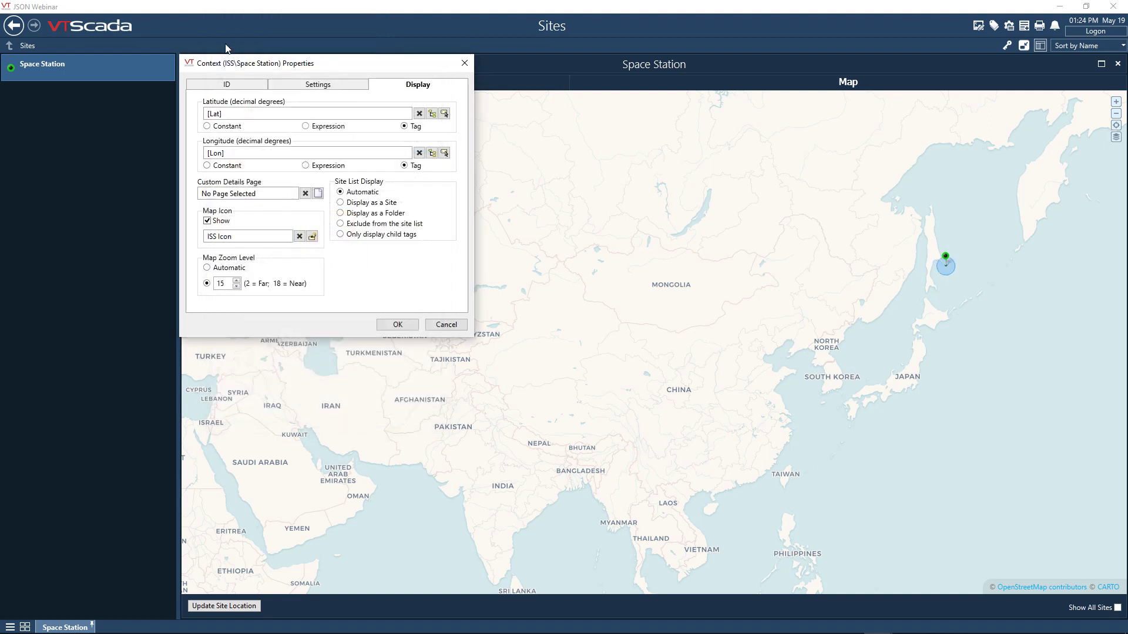
click(397, 325)
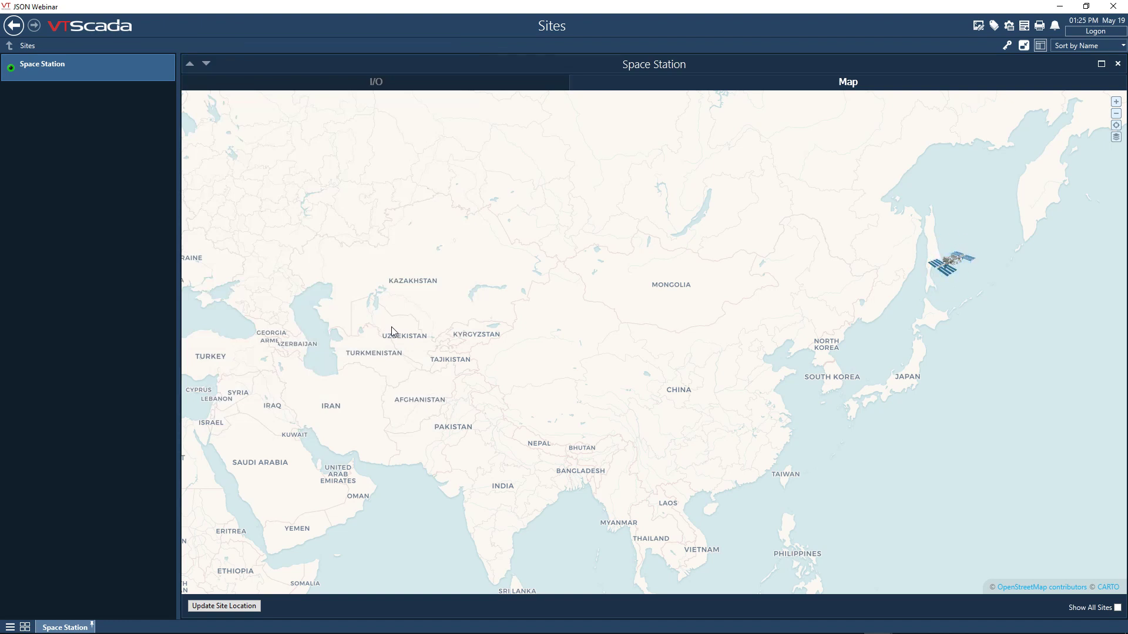
- Examine the Space Station's new icon on the site map at world scale
scroll(926, 425, down, 1)
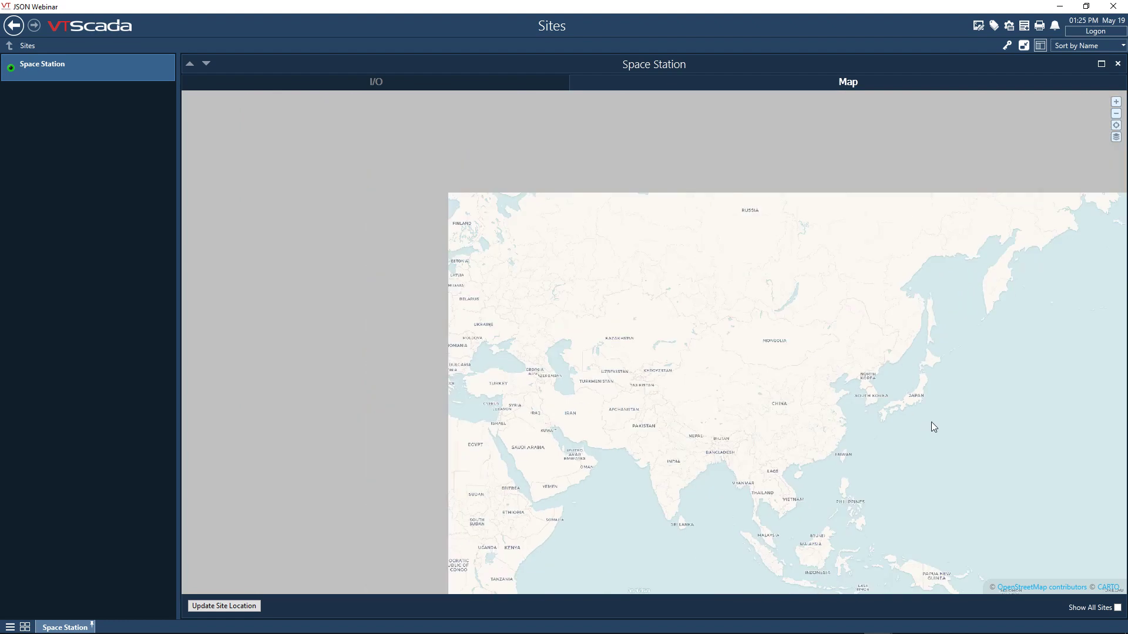
scroll(963, 386, down, 1)
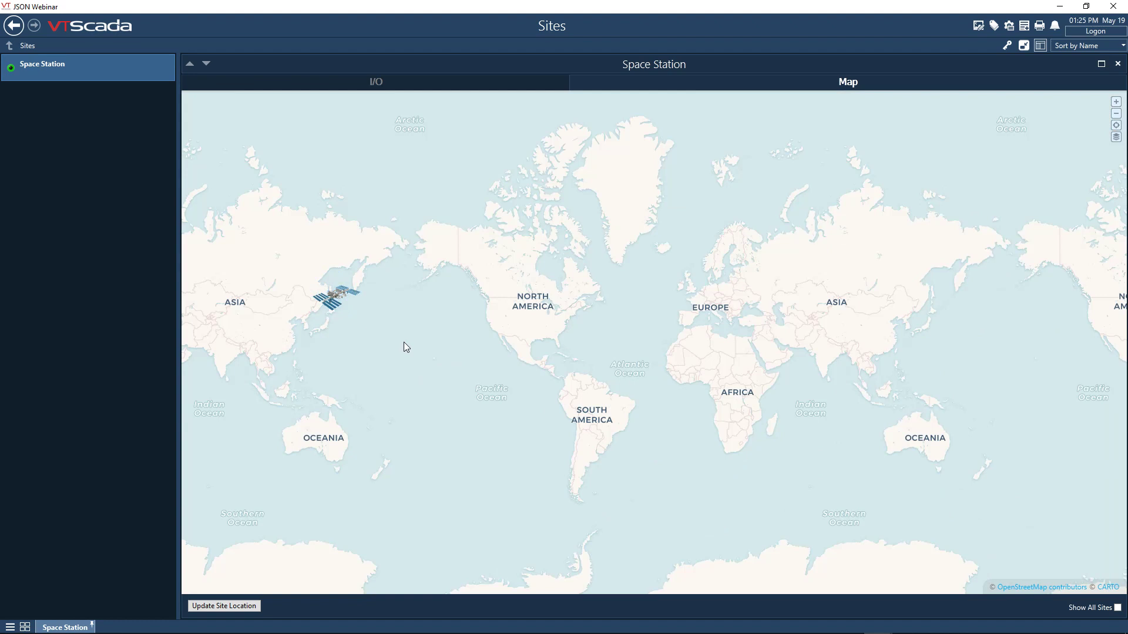
scroll(404, 342, up, 1)
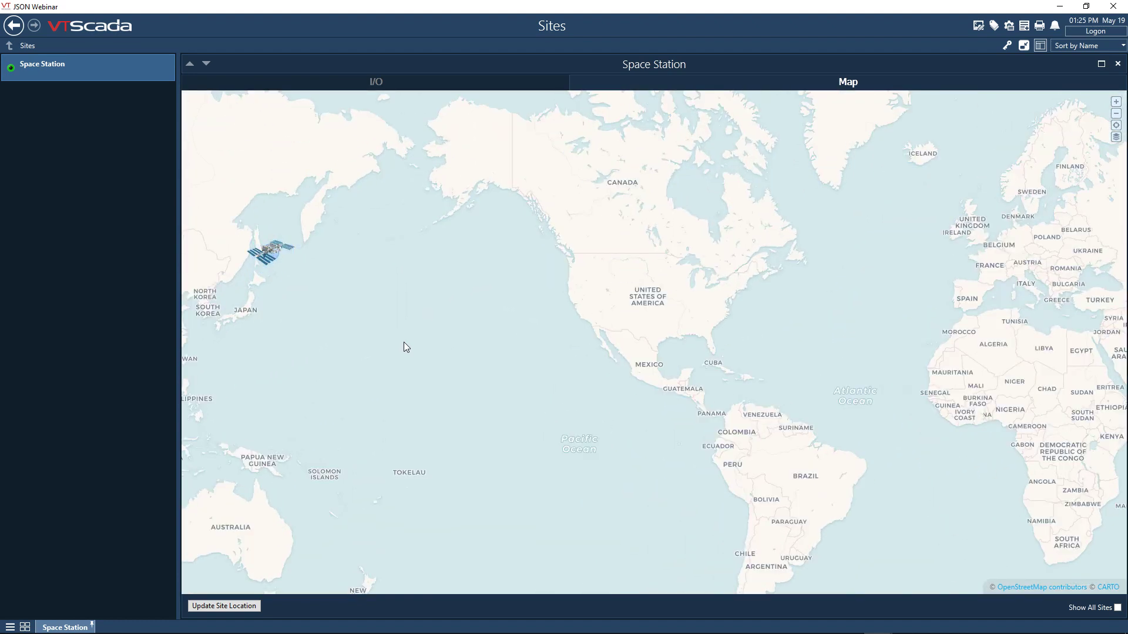